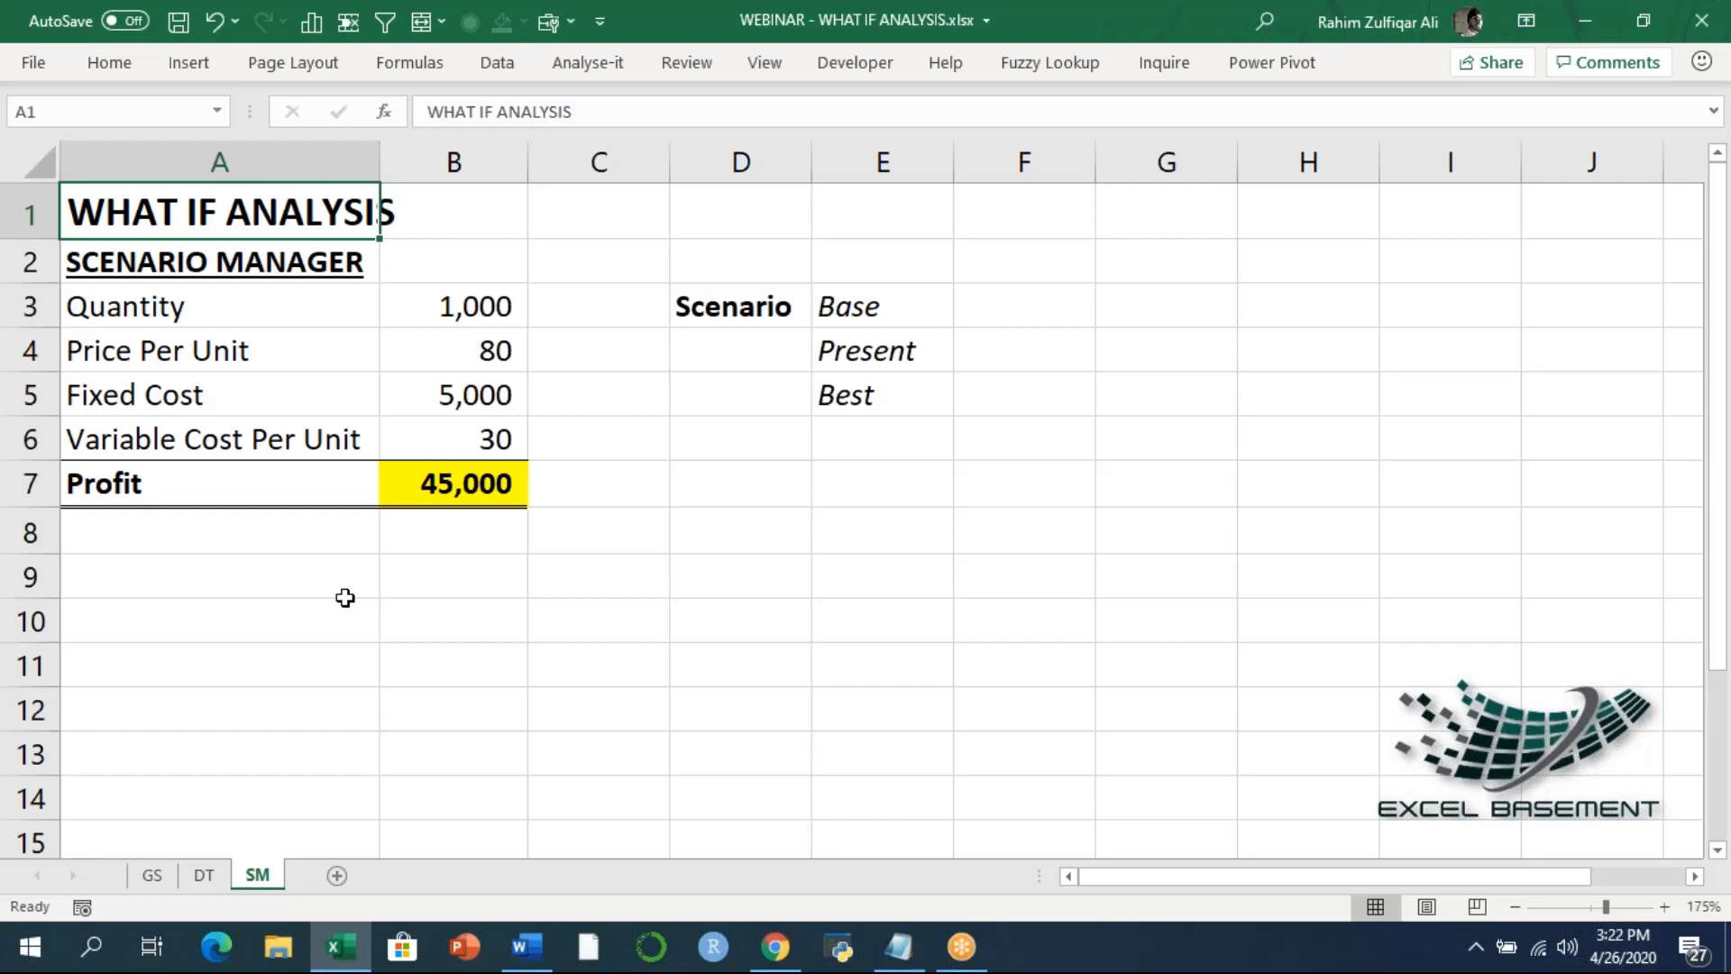
Step: Review the price per unit, fixed cost and variable cost per unit inputs of the profit model
{"action": "key", "text": "Down"}
{"action": "key", "text": "Down"}
{"action": "key", "text": "Down"}
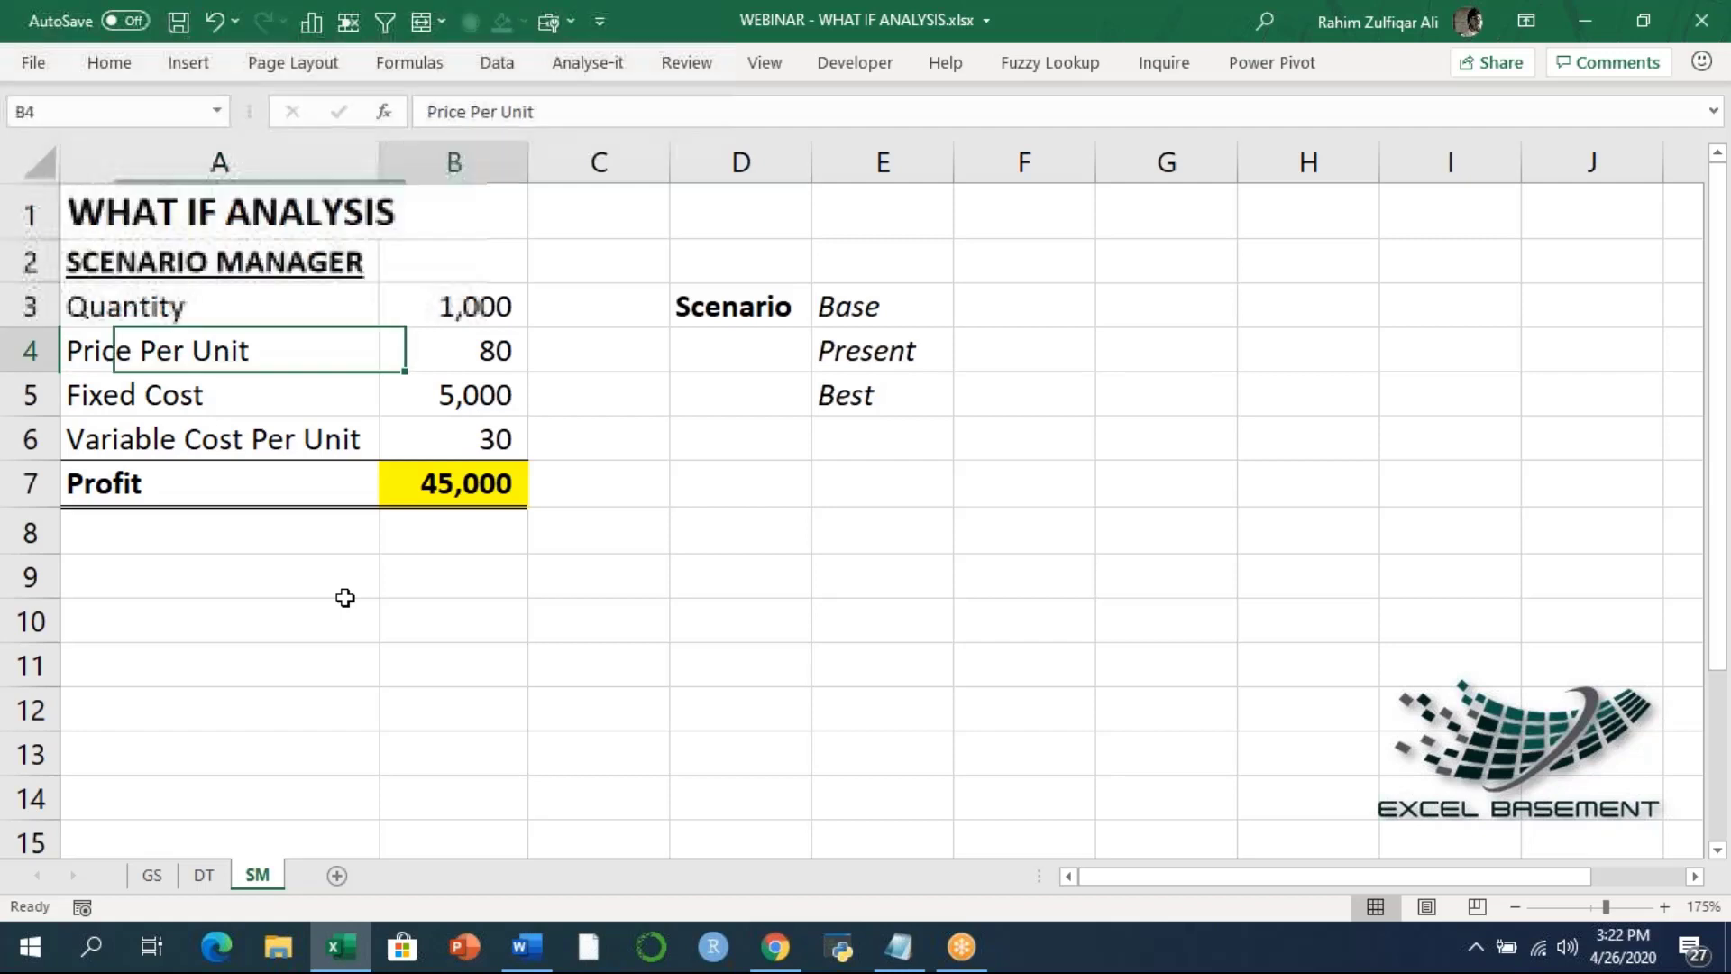
{"action": "key", "text": "Right"}
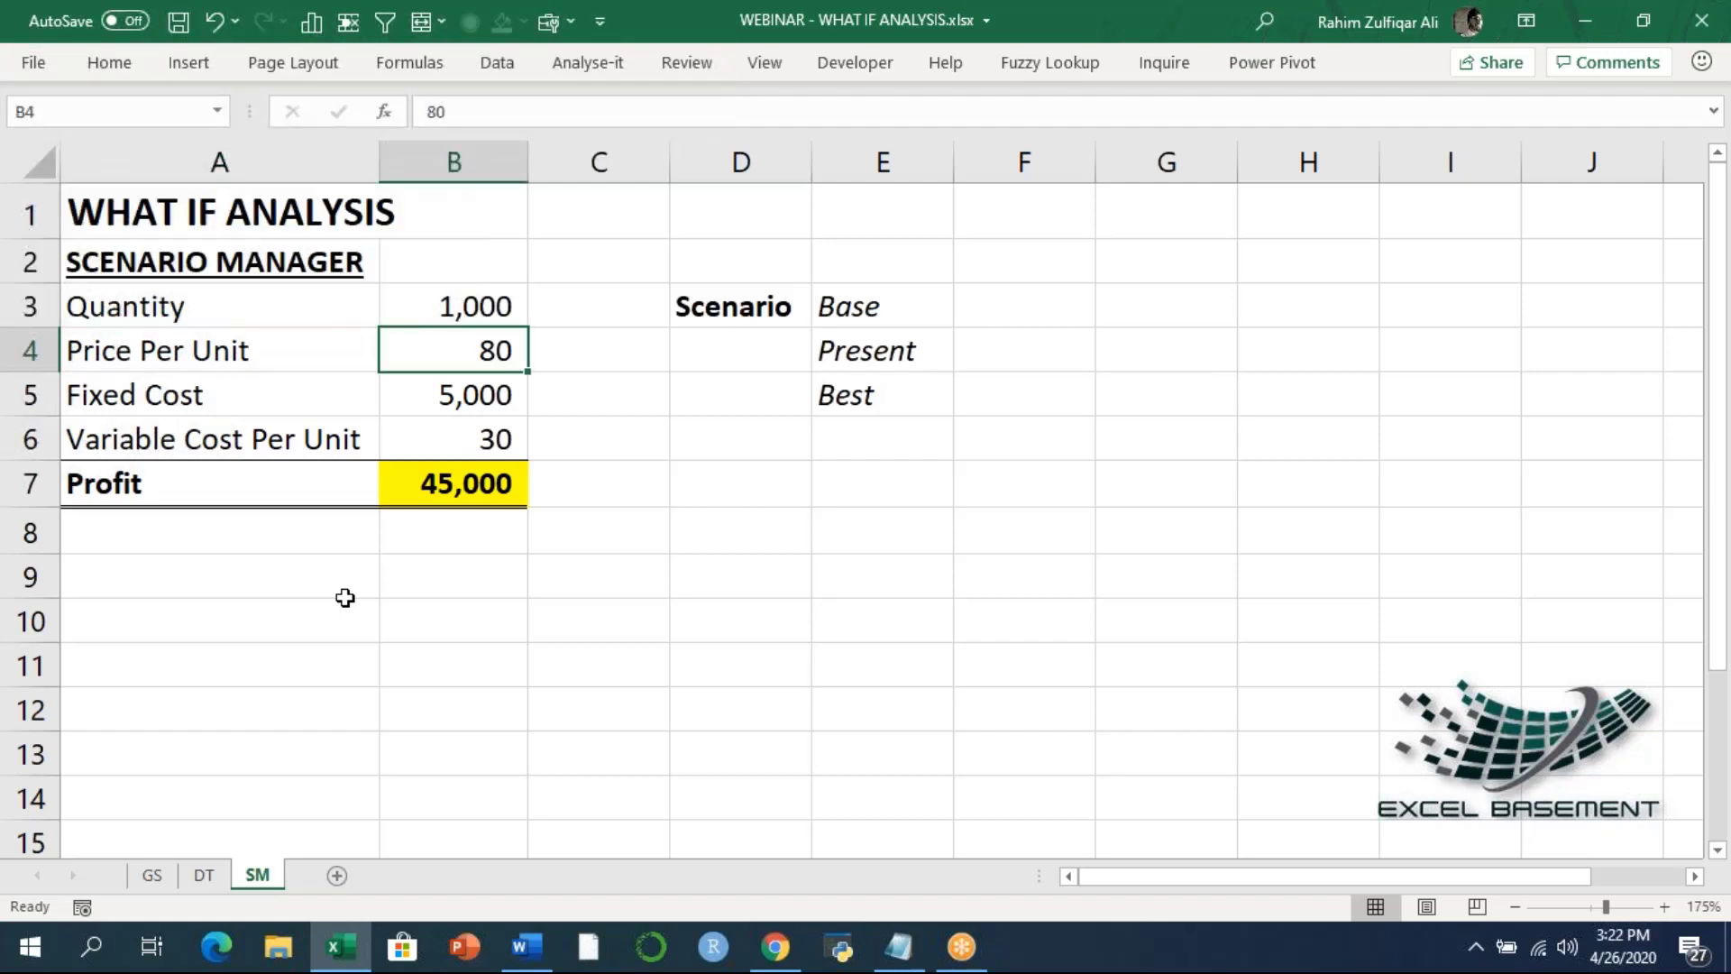
{"action": "key", "text": "Left"}
{"action": "key", "text": "Down"}
{"action": "key", "text": "Right"}
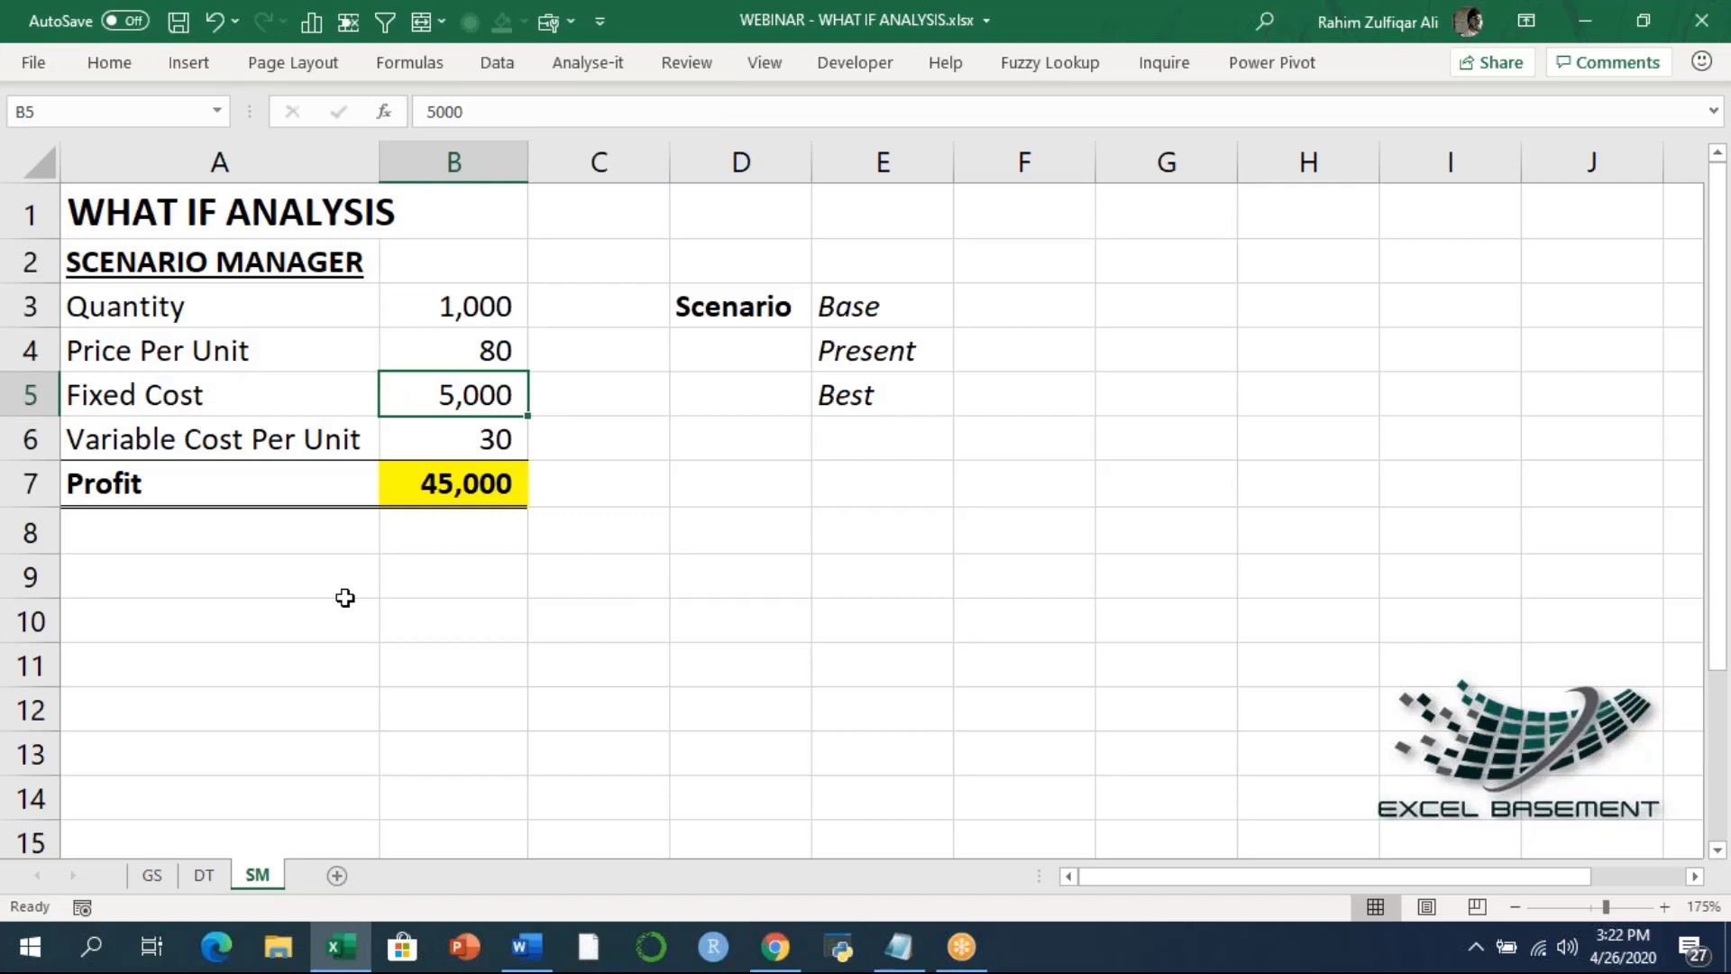
{"action": "key", "text": "Left"}
{"action": "key", "text": "Down"}
{"action": "key", "text": "Right"}
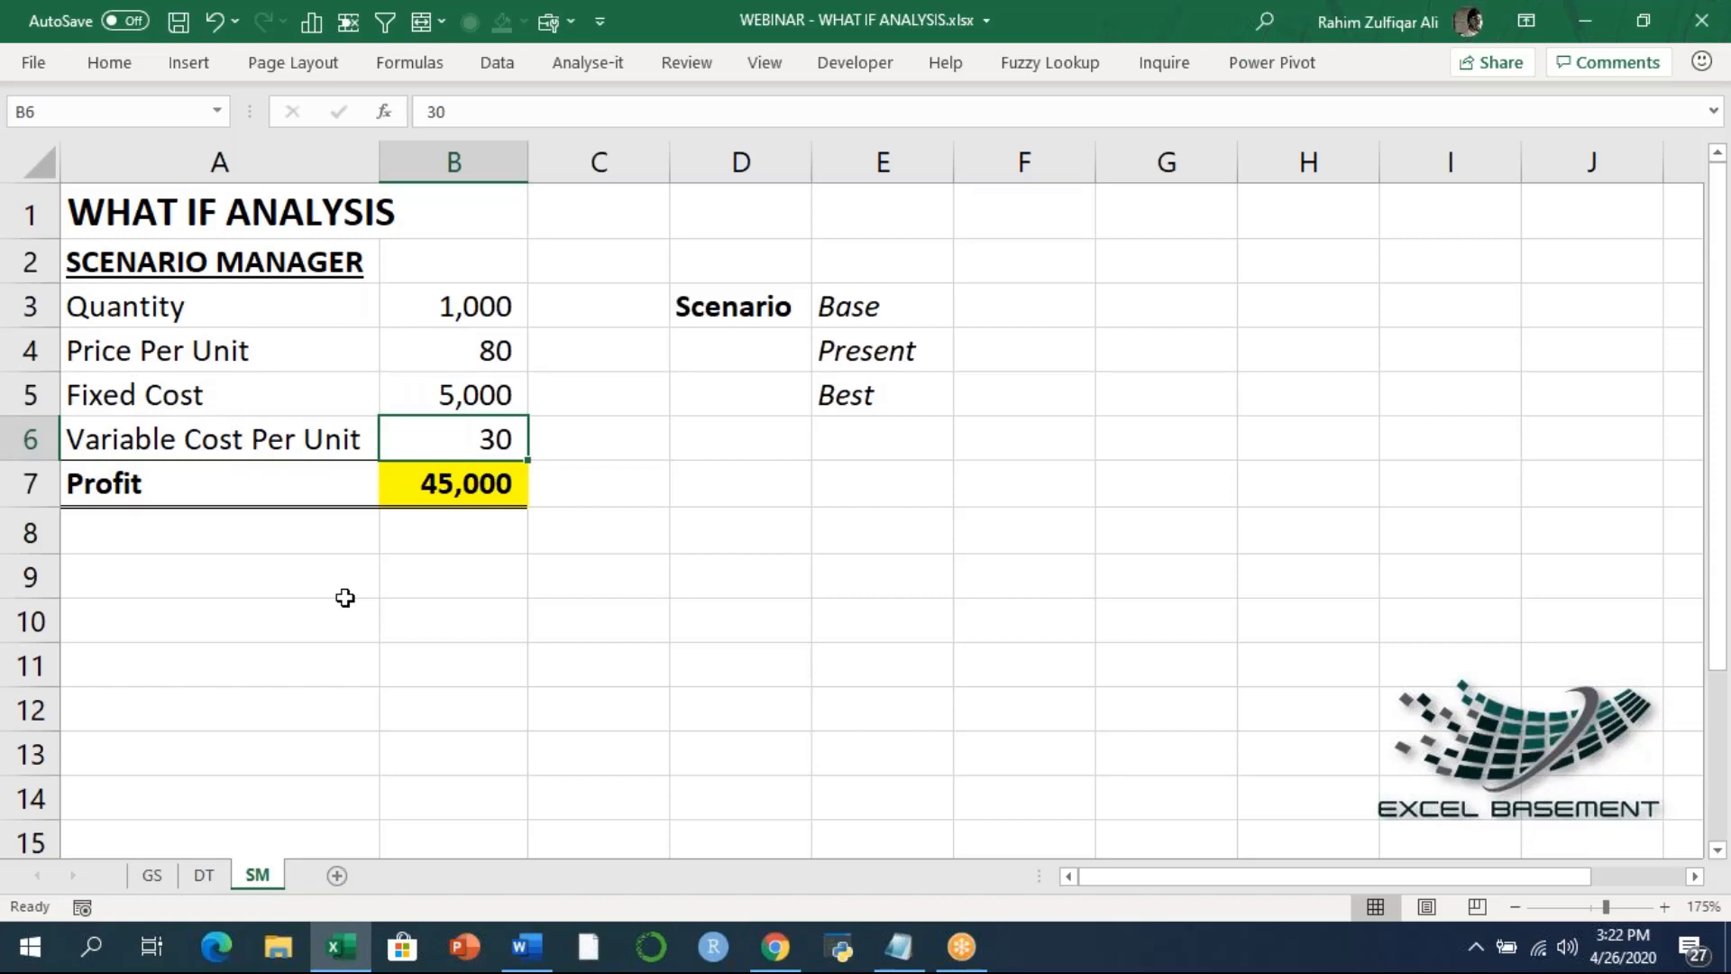
Step: Inspect the Profit formula in B7 and the cells it references, leaving the formula as it is
{"action": "key", "text": "Left"}
{"action": "key", "text": "Down"}
{"action": "key", "text": "Right"}
{"action": "key", "text": "F2"}
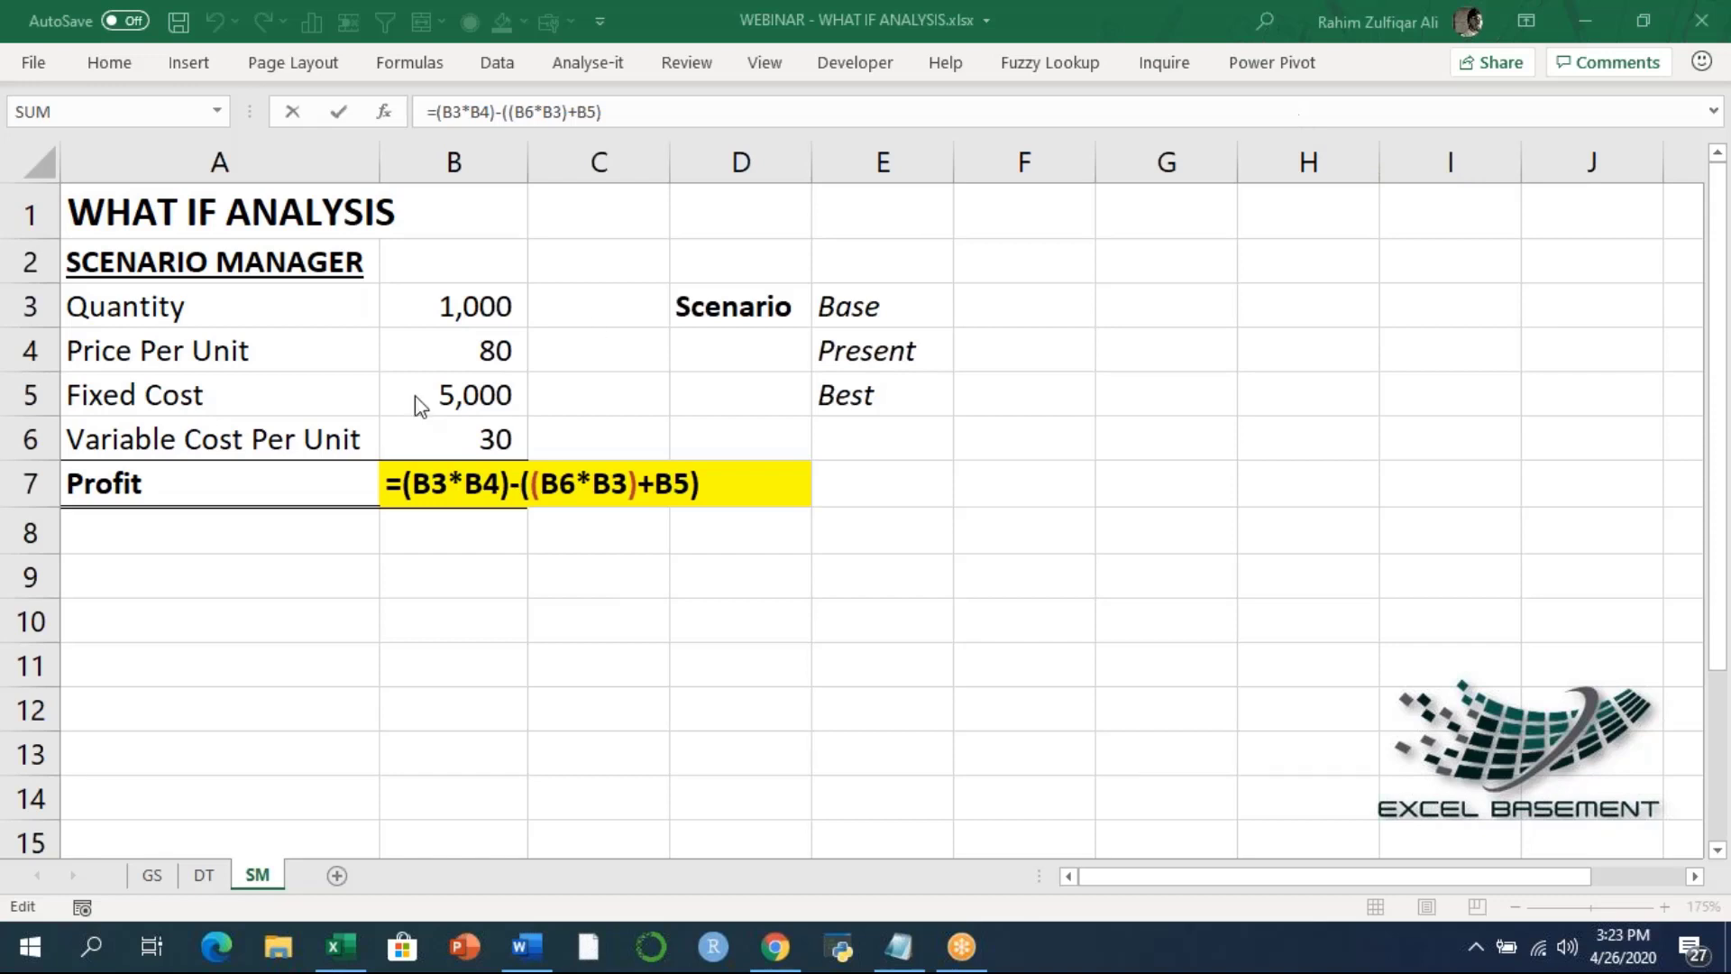
{"action": "left_click", "coordinate": [501, 474]}
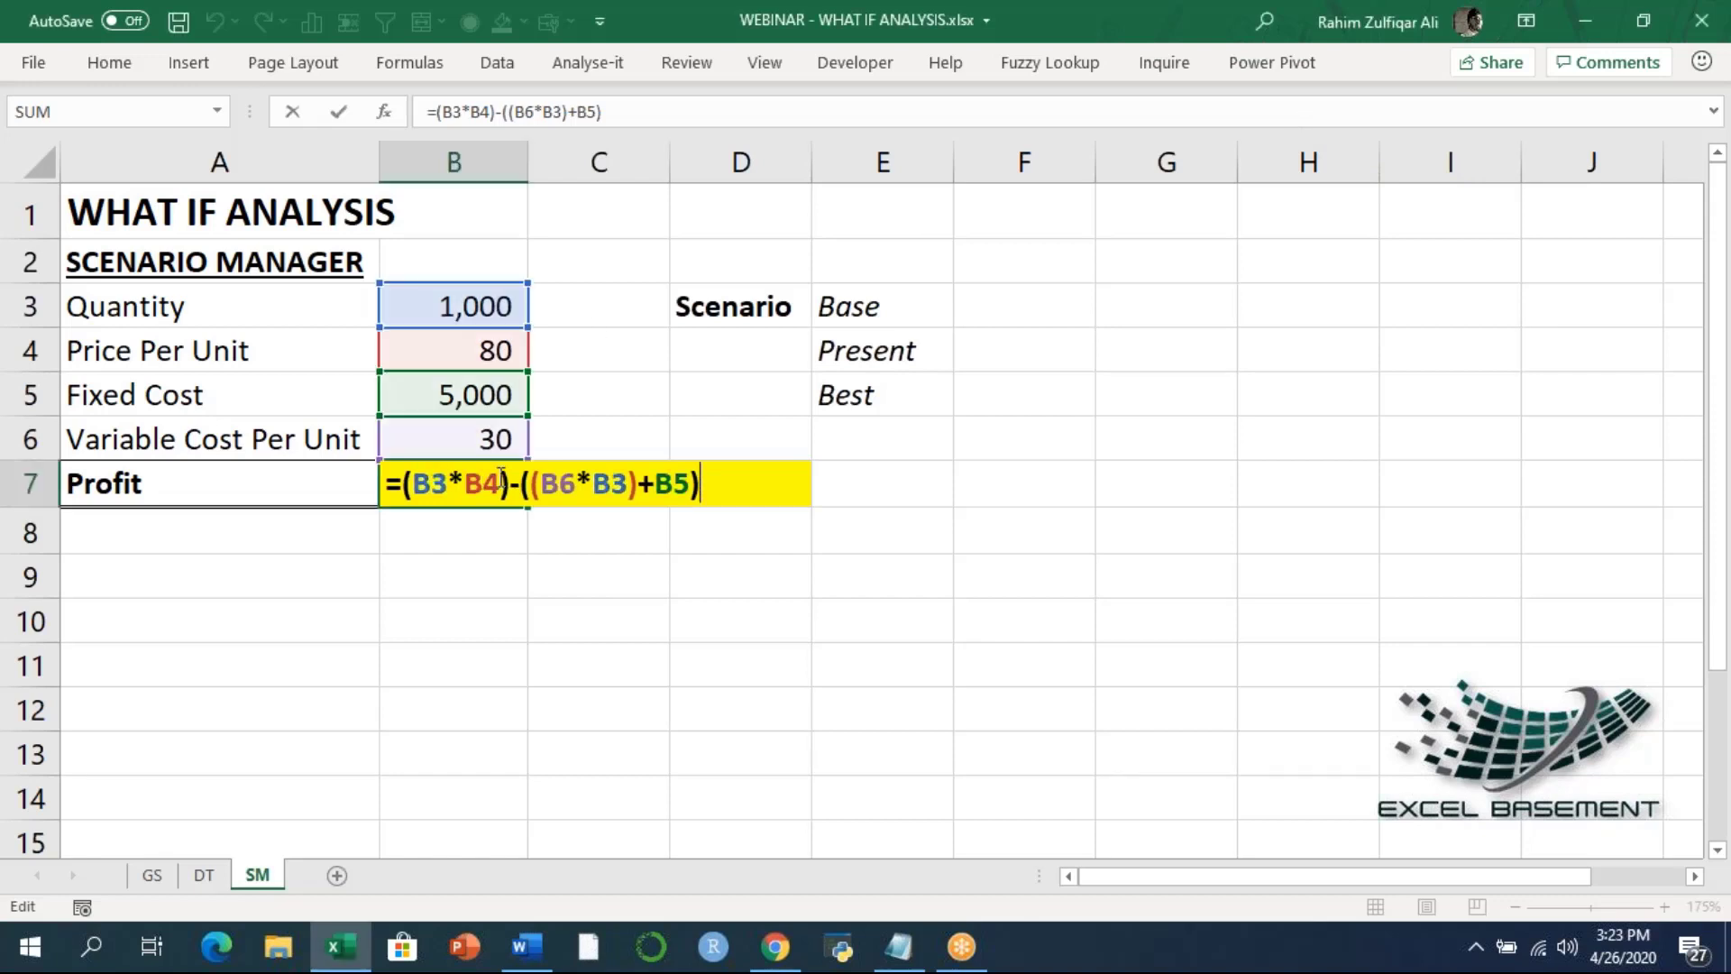
{"action": "key", "text": "Return"}
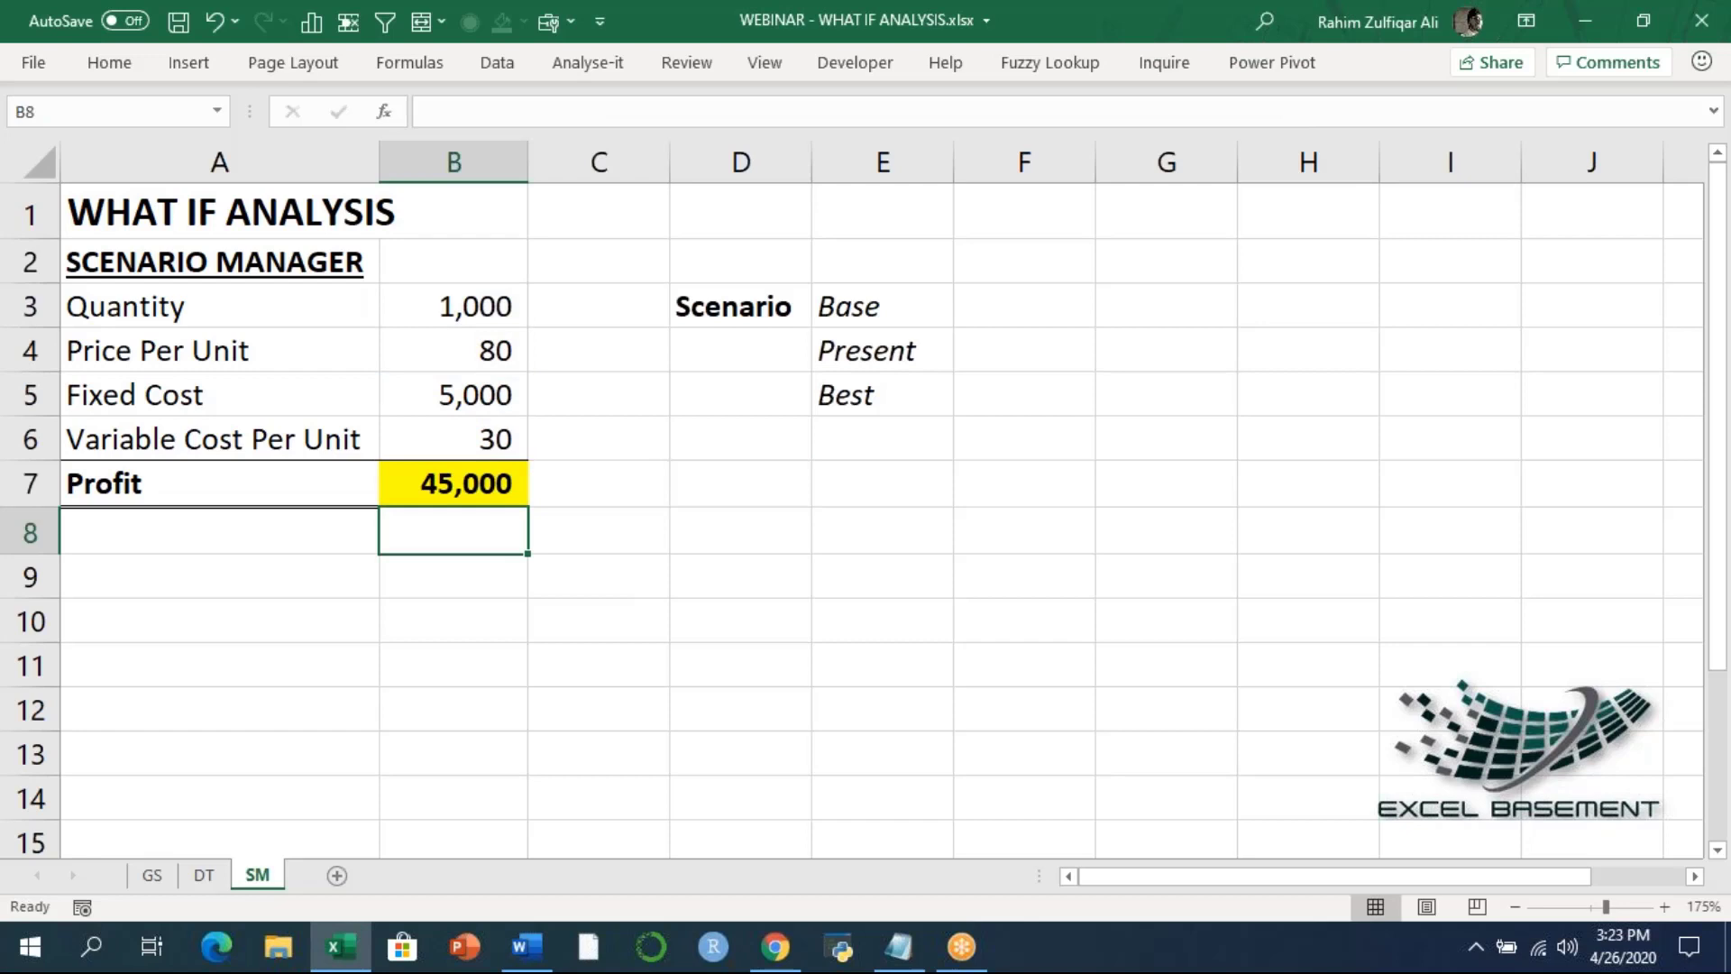
{"action": "left_click", "coordinate": [453, 483]}
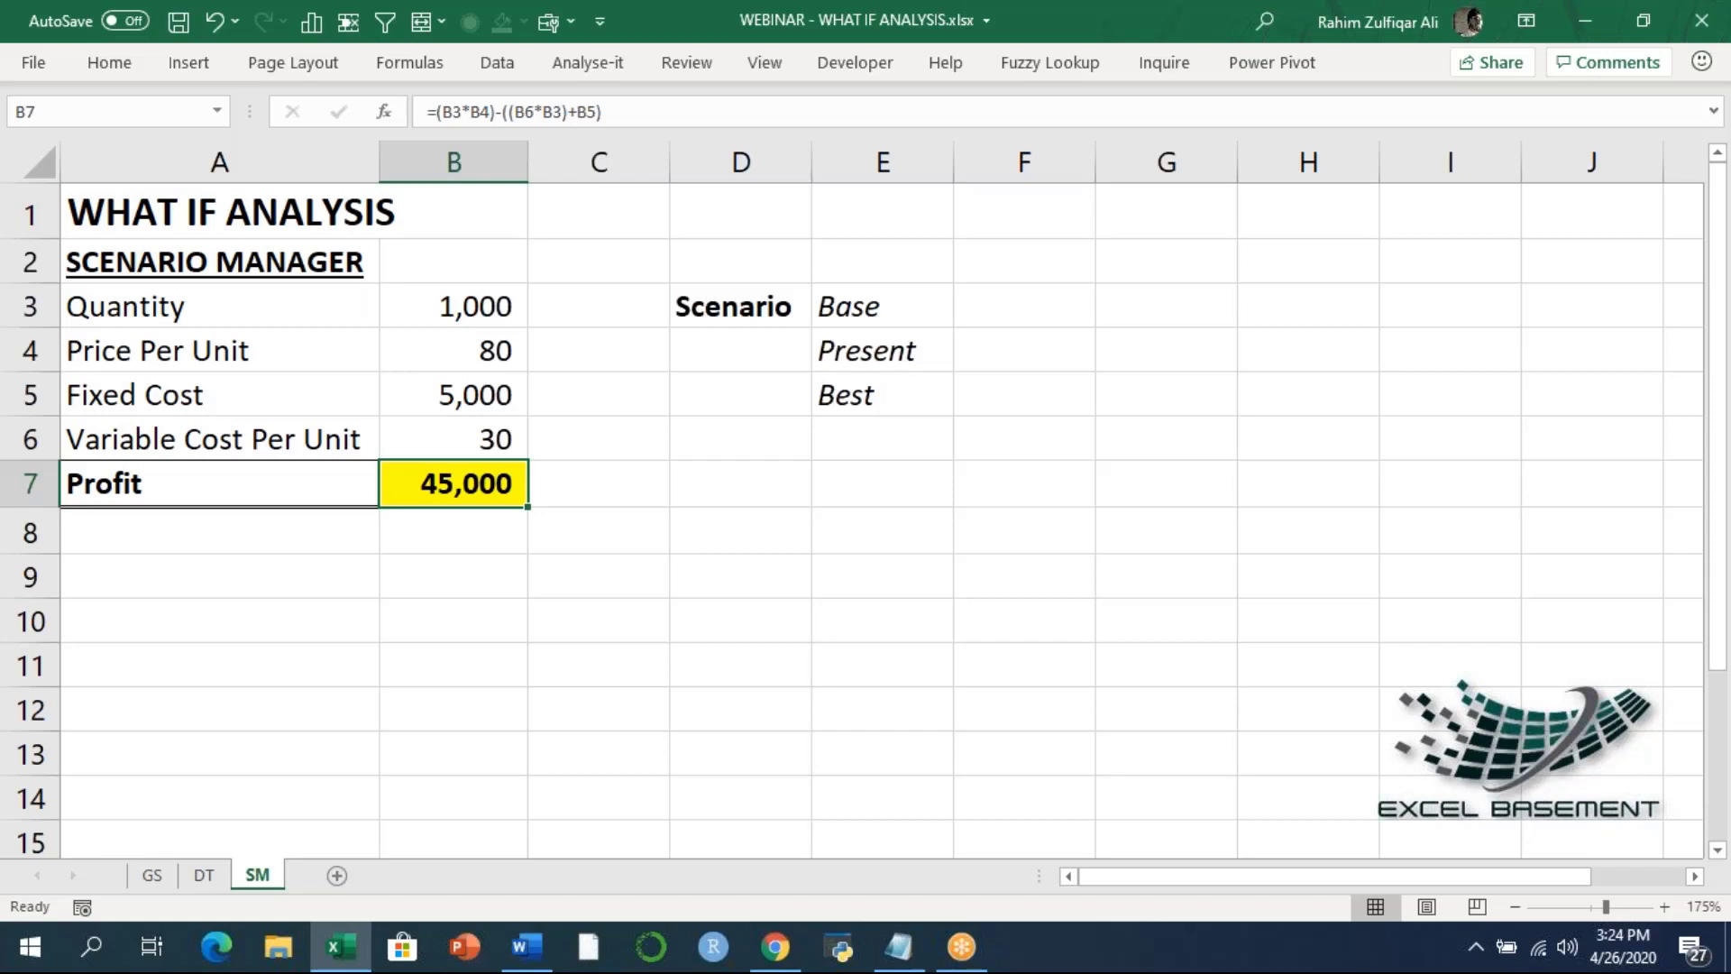
Step: Look over the Base, Present and Best scenario names listed in E3:E5
{"action": "left_click", "coordinate": [917, 307]}
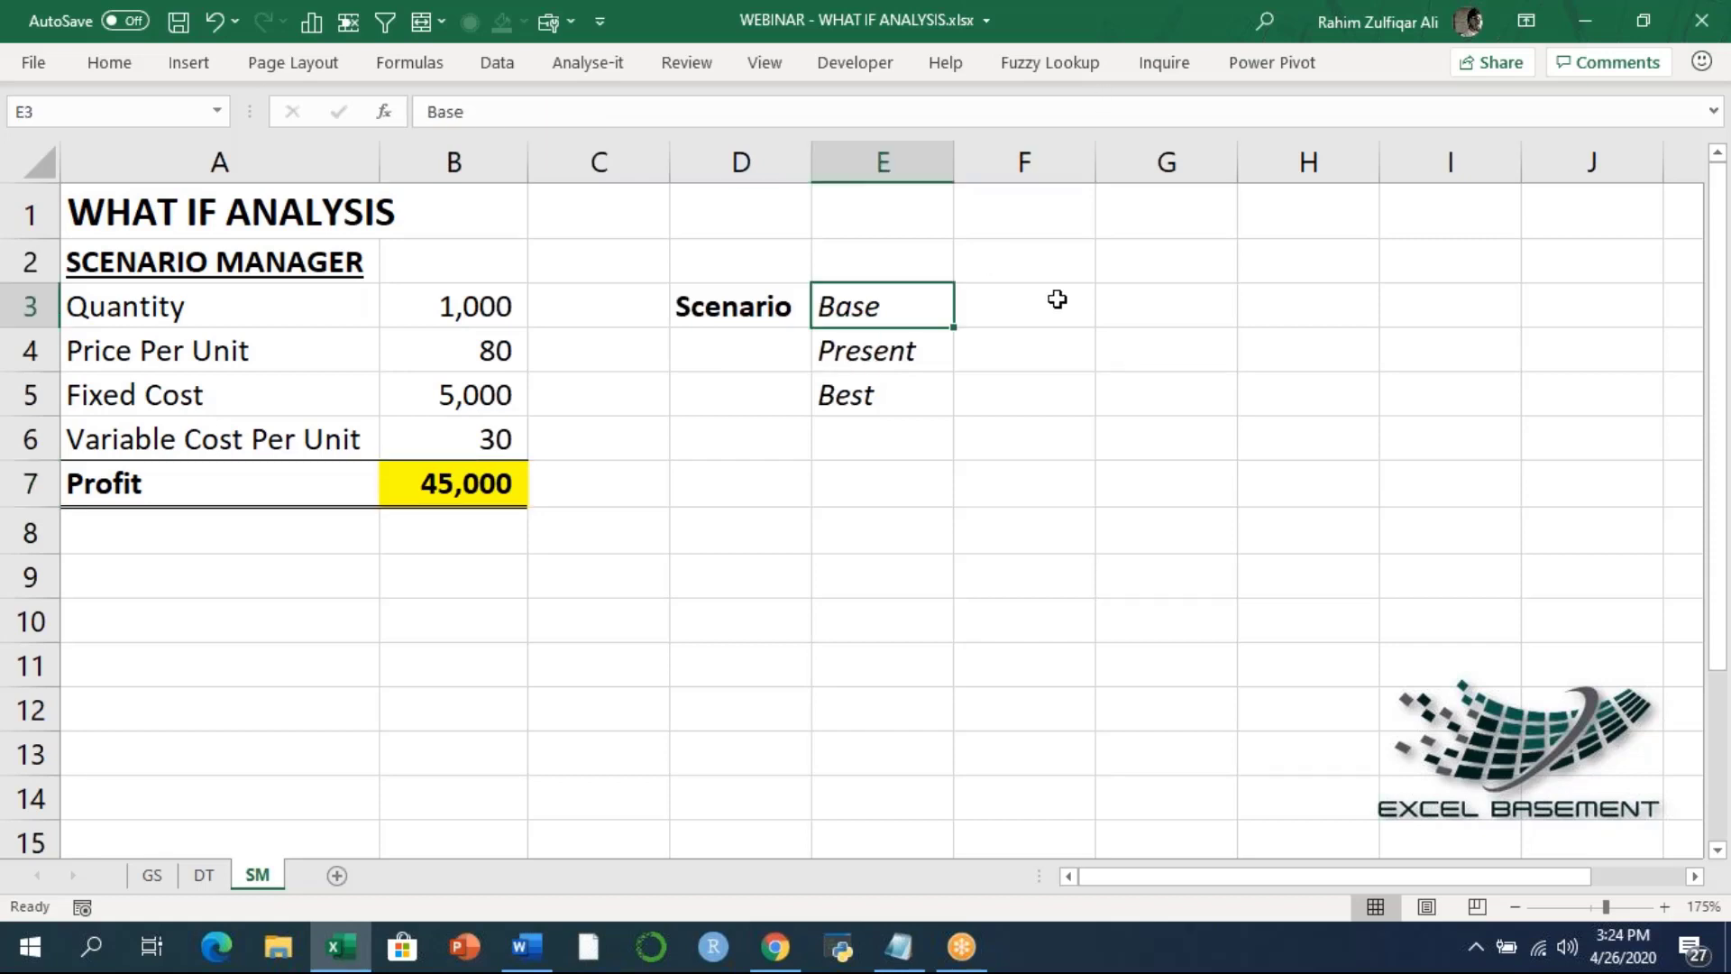
{"action": "key", "text": "Down"}
{"action": "key", "text": "Down"}
{"action": "key", "text": "Down"}
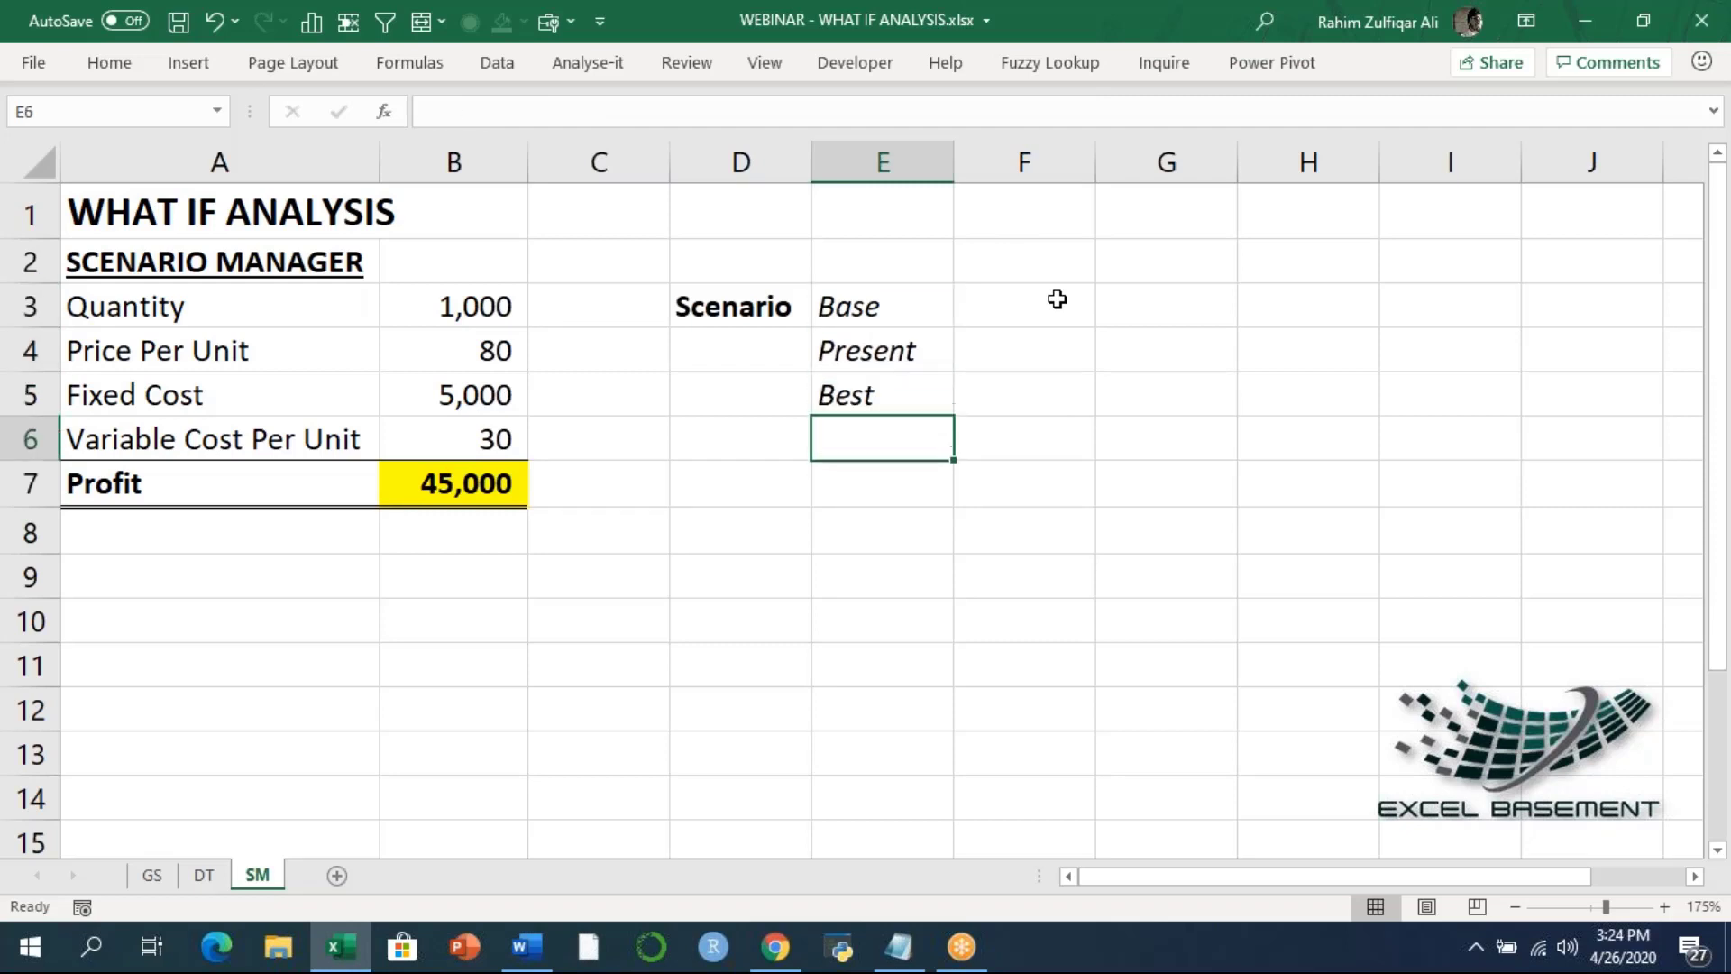
{"action": "key", "text": "Left"}
{"action": "key", "text": "Left"}
{"action": "key", "text": "Left"}
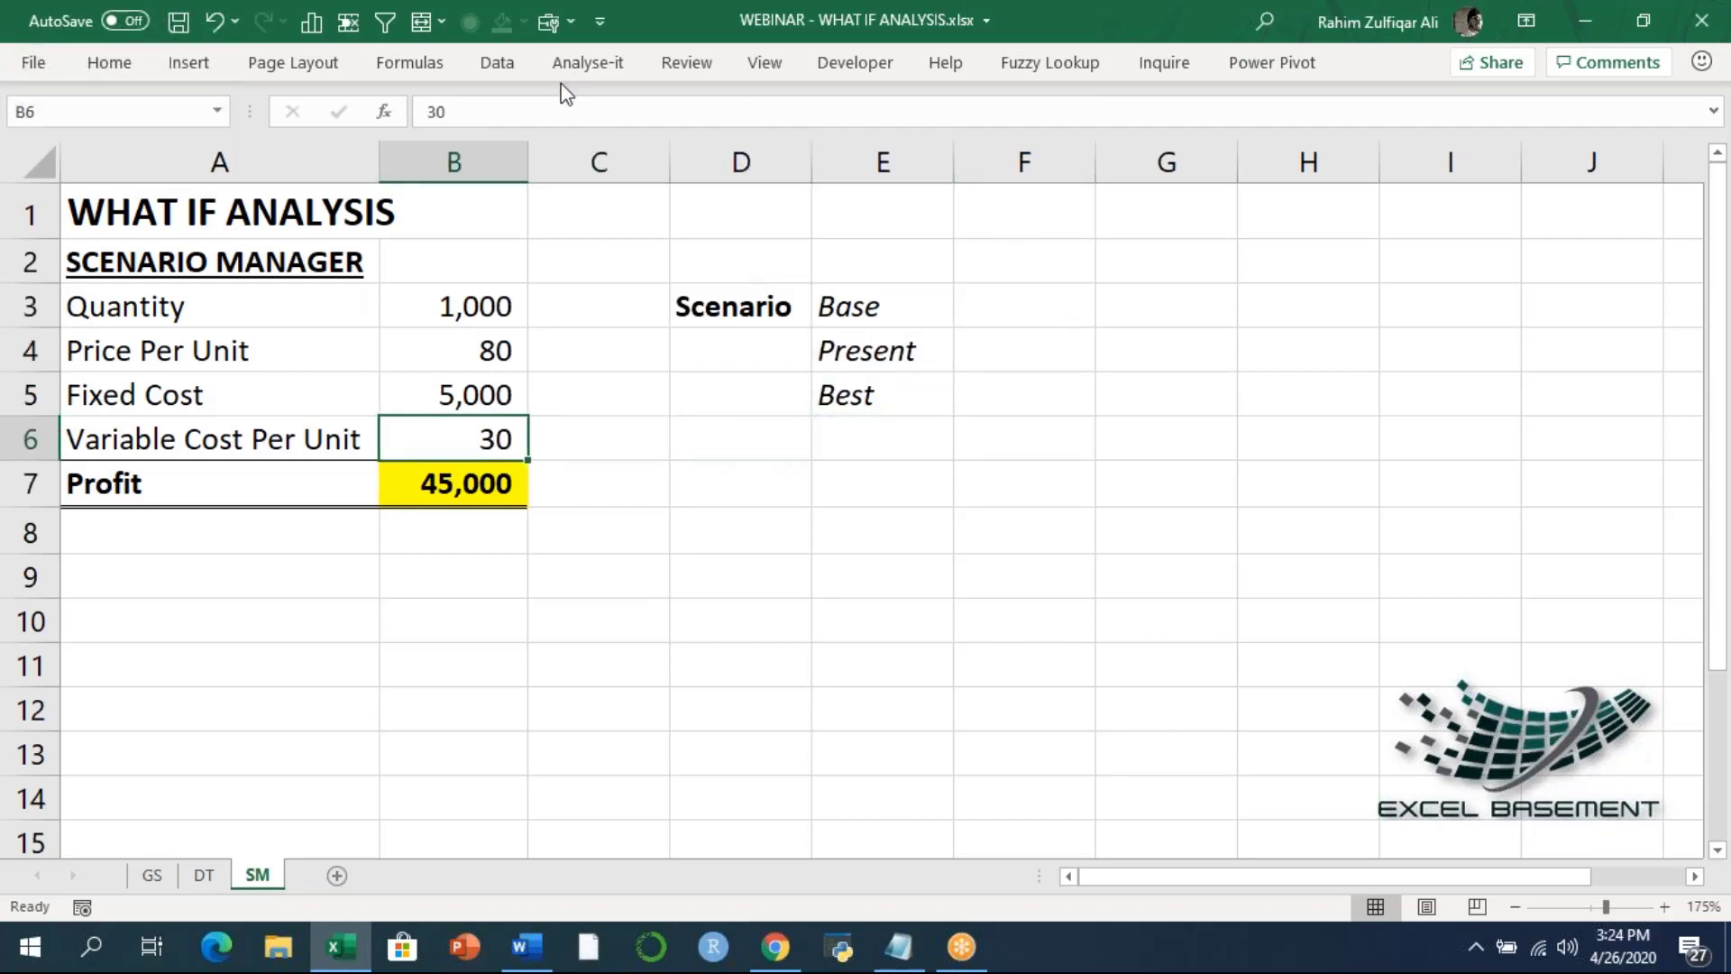
Step: Start a new what-if scenario named Base in the Scenario Manager
{"action": "left_click", "coordinate": [497, 65]}
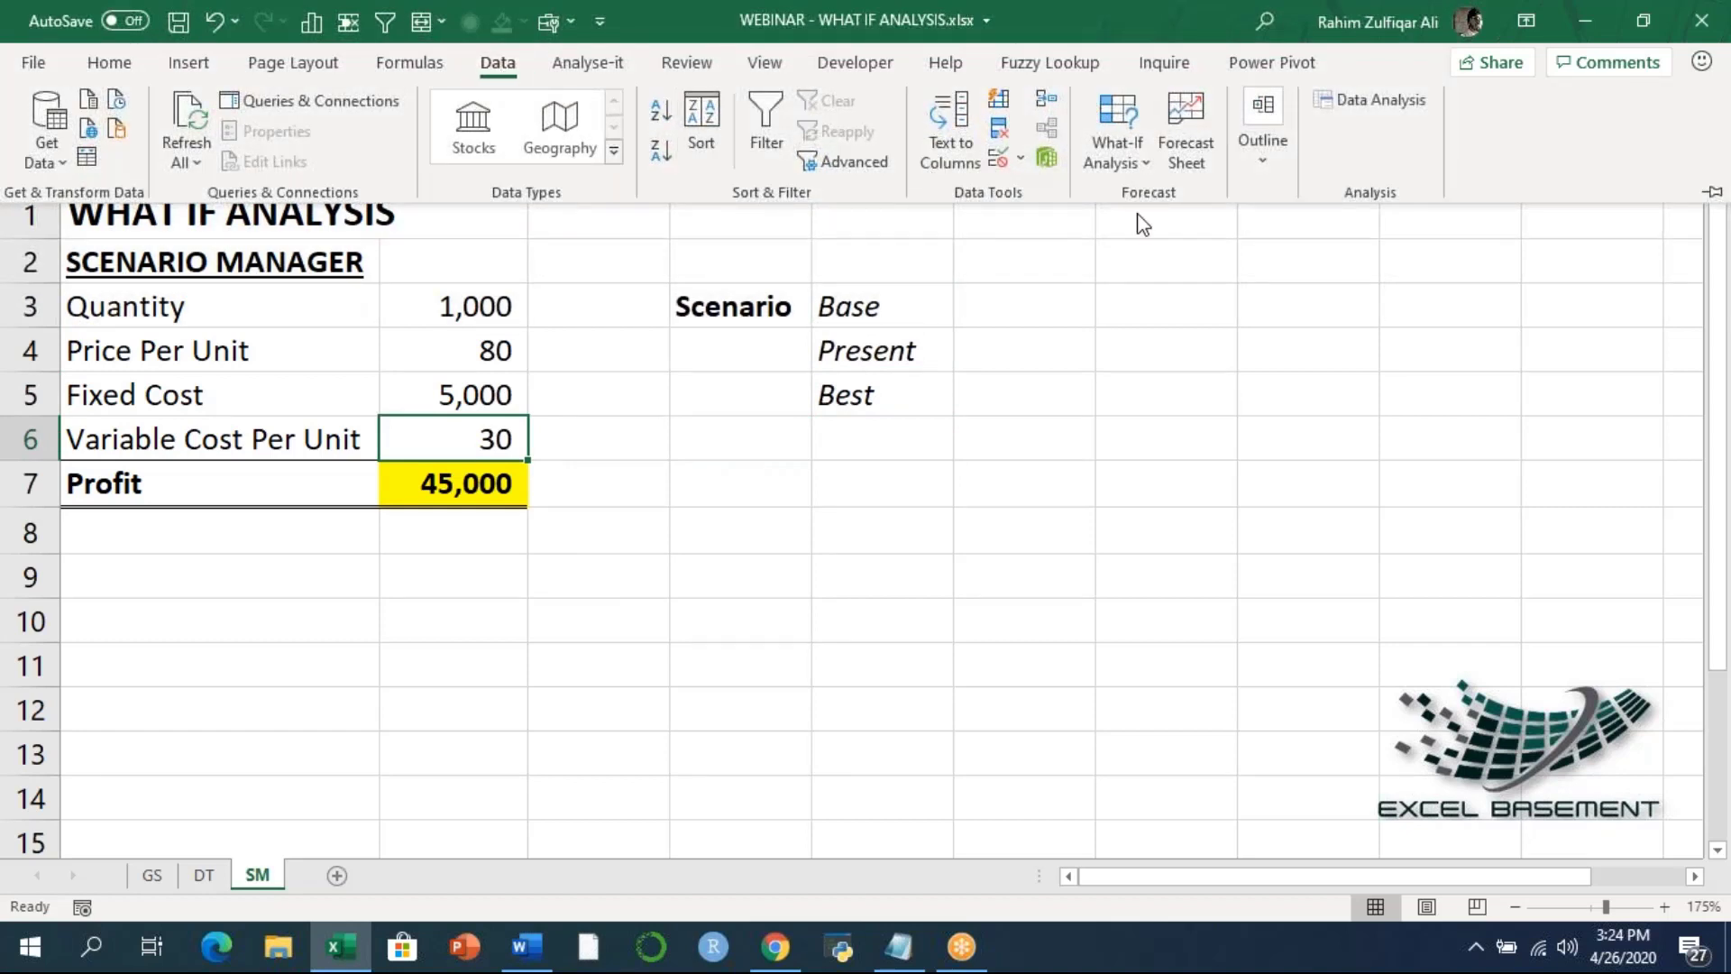
{"action": "left_click", "coordinate": [1127, 159]}
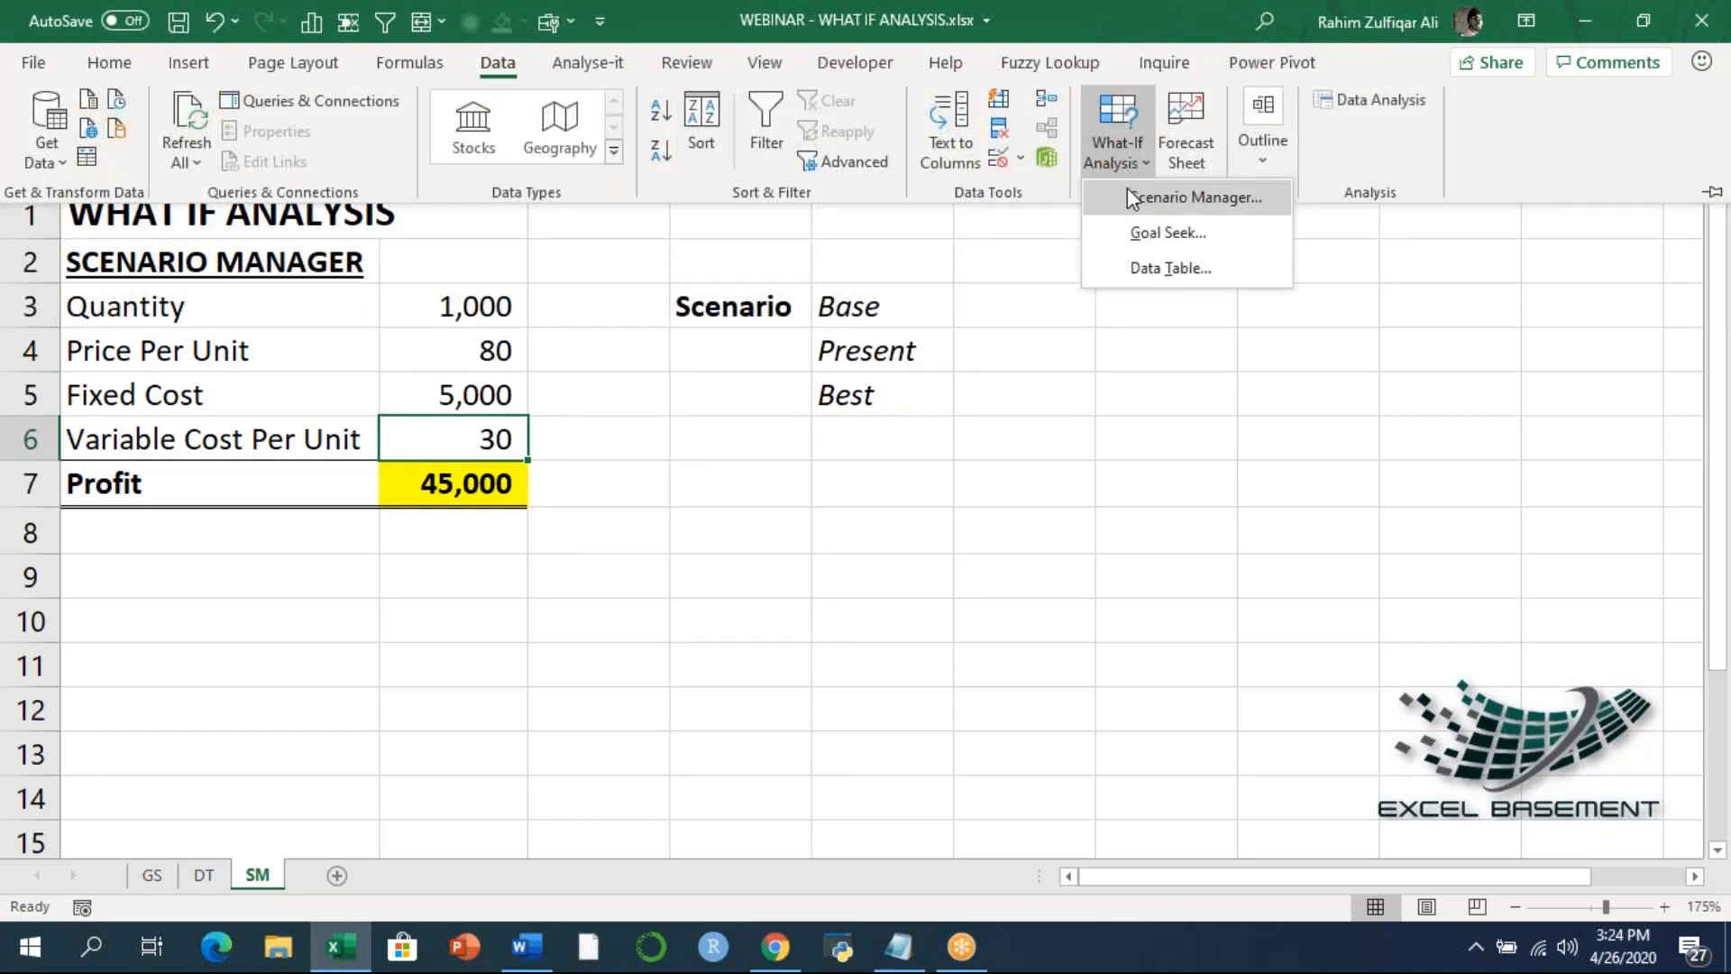
{"action": "left_click", "coordinate": [1172, 197]}
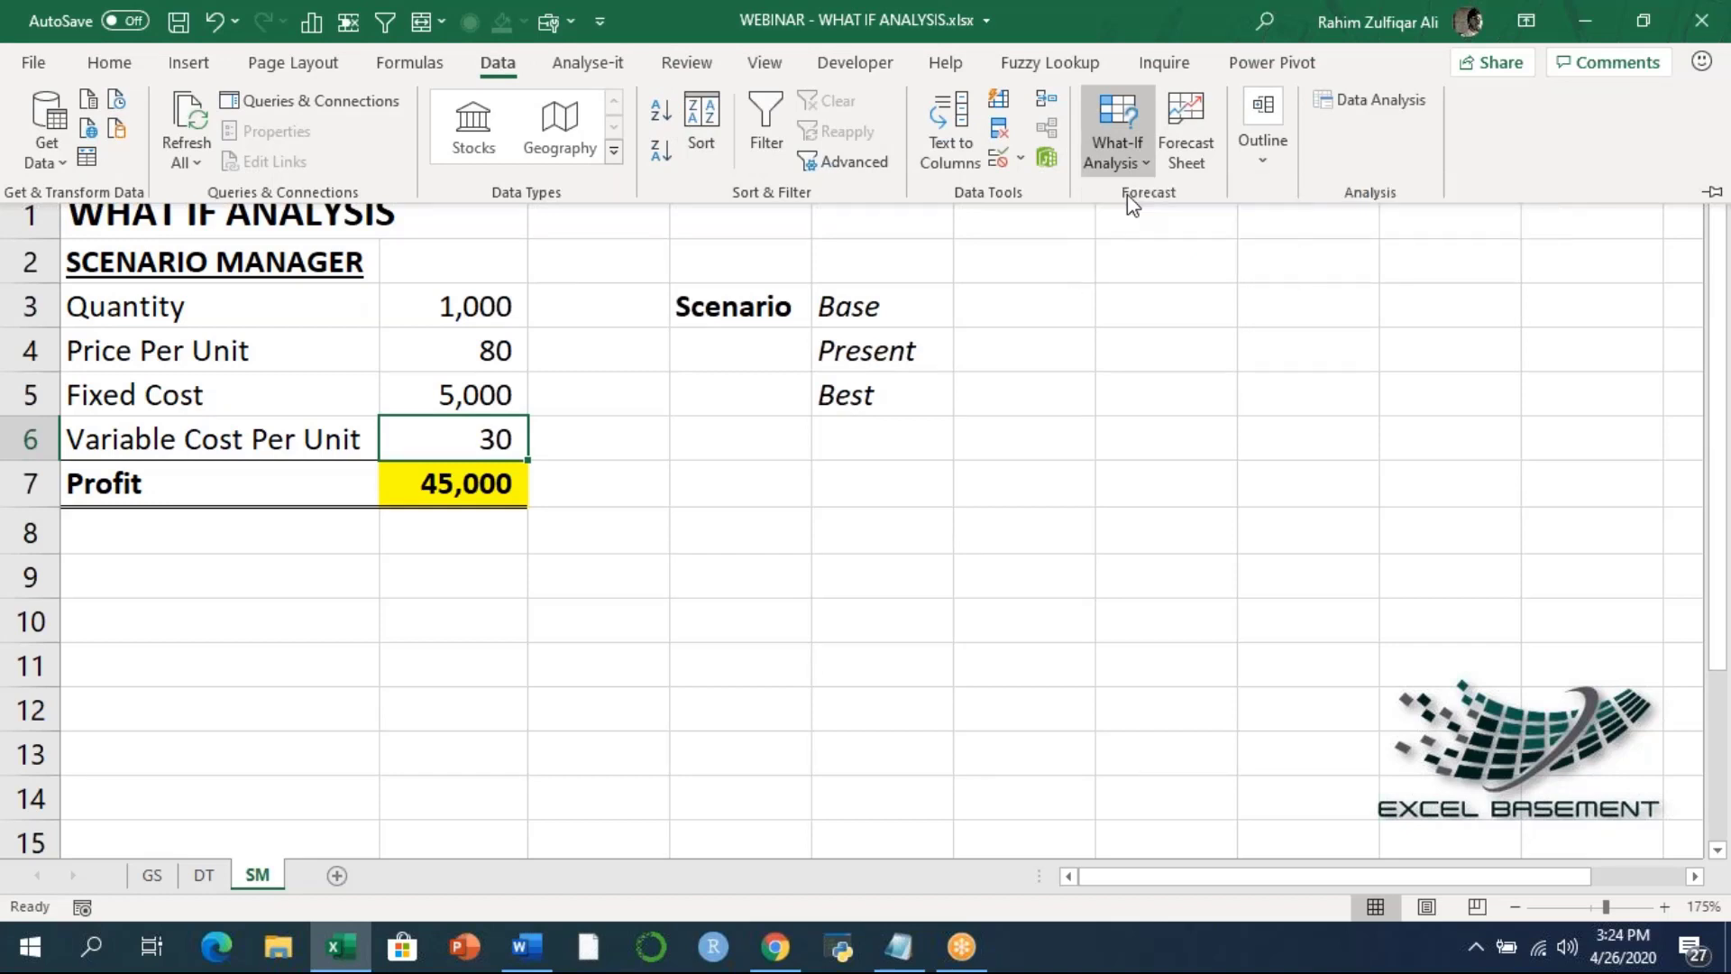
{"action": "left_click_drag", "start_coordinate": [855, 306], "coordinate": [732, 247]}
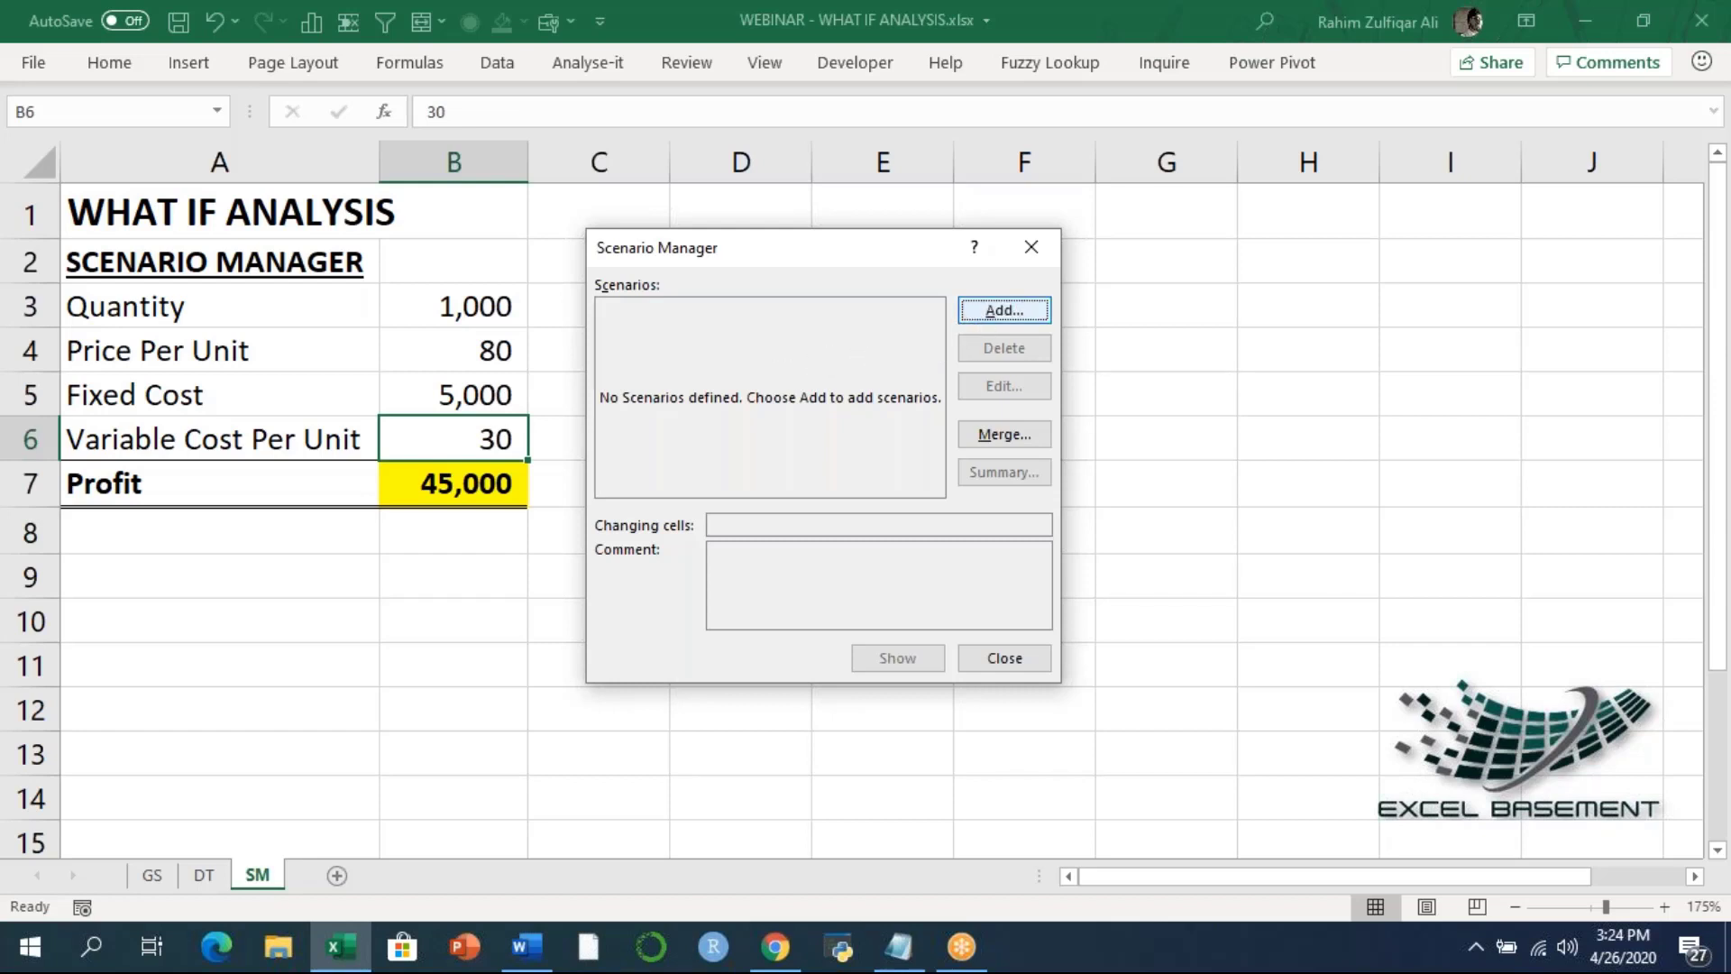
{"action": "left_click", "coordinate": [980, 311]}
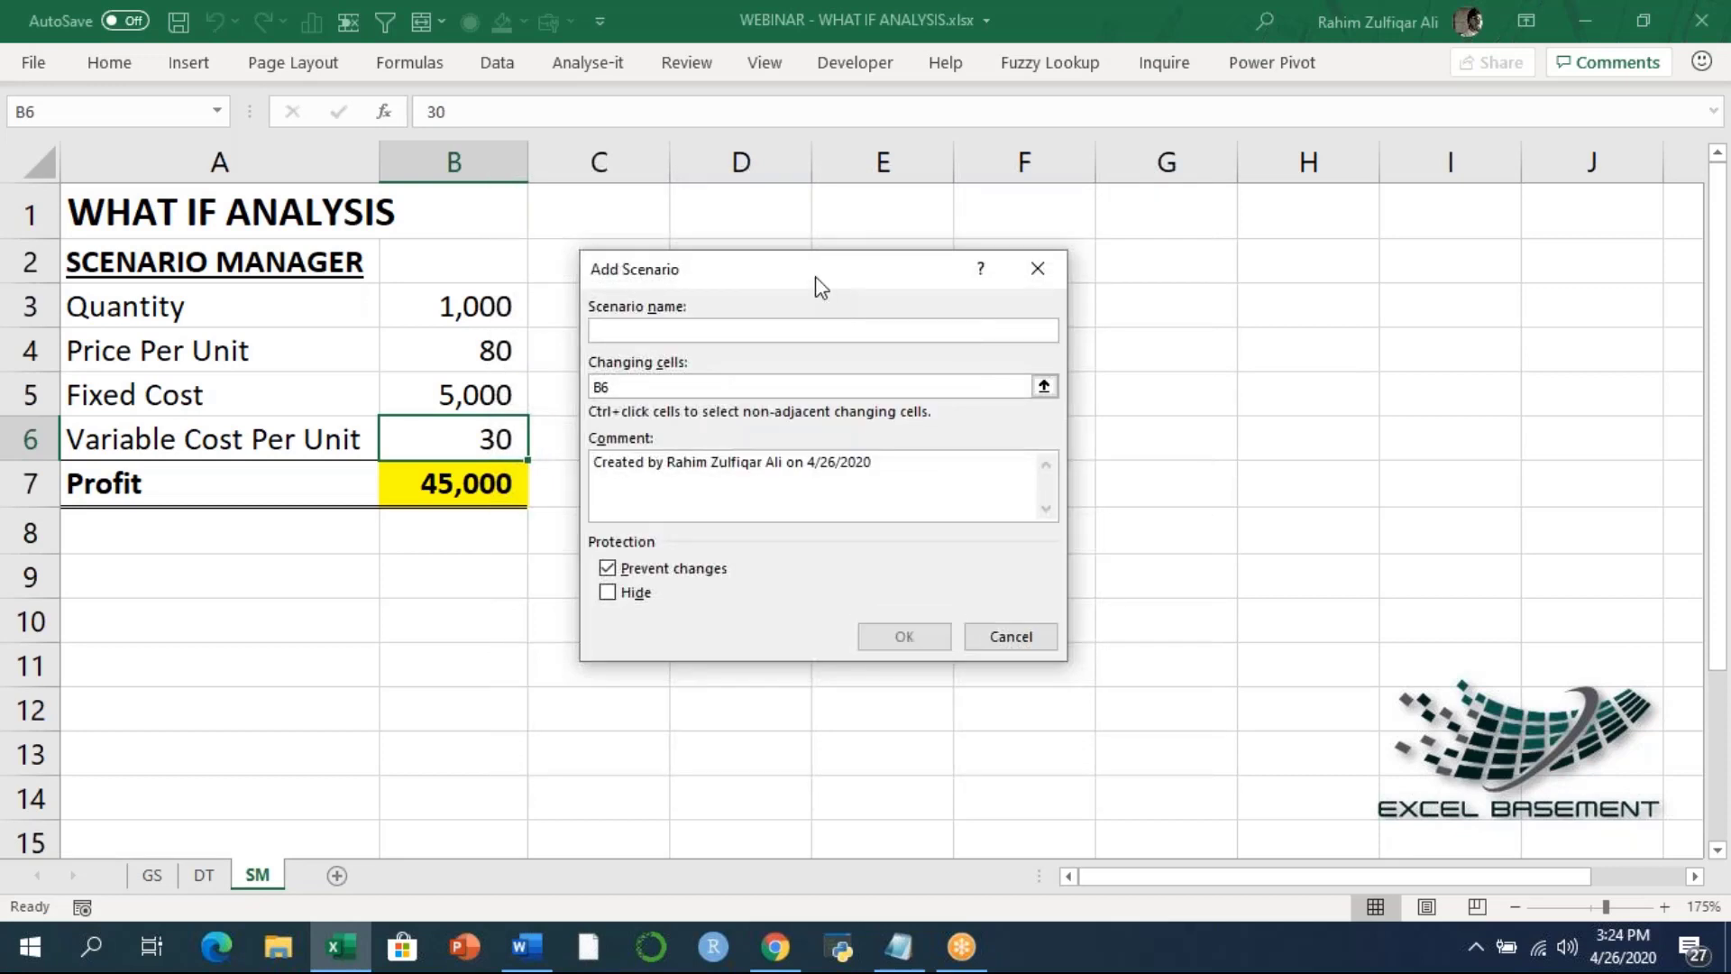
{"action": "left_click_drag", "start_coordinate": [812, 284], "coordinate": [831, 392]}
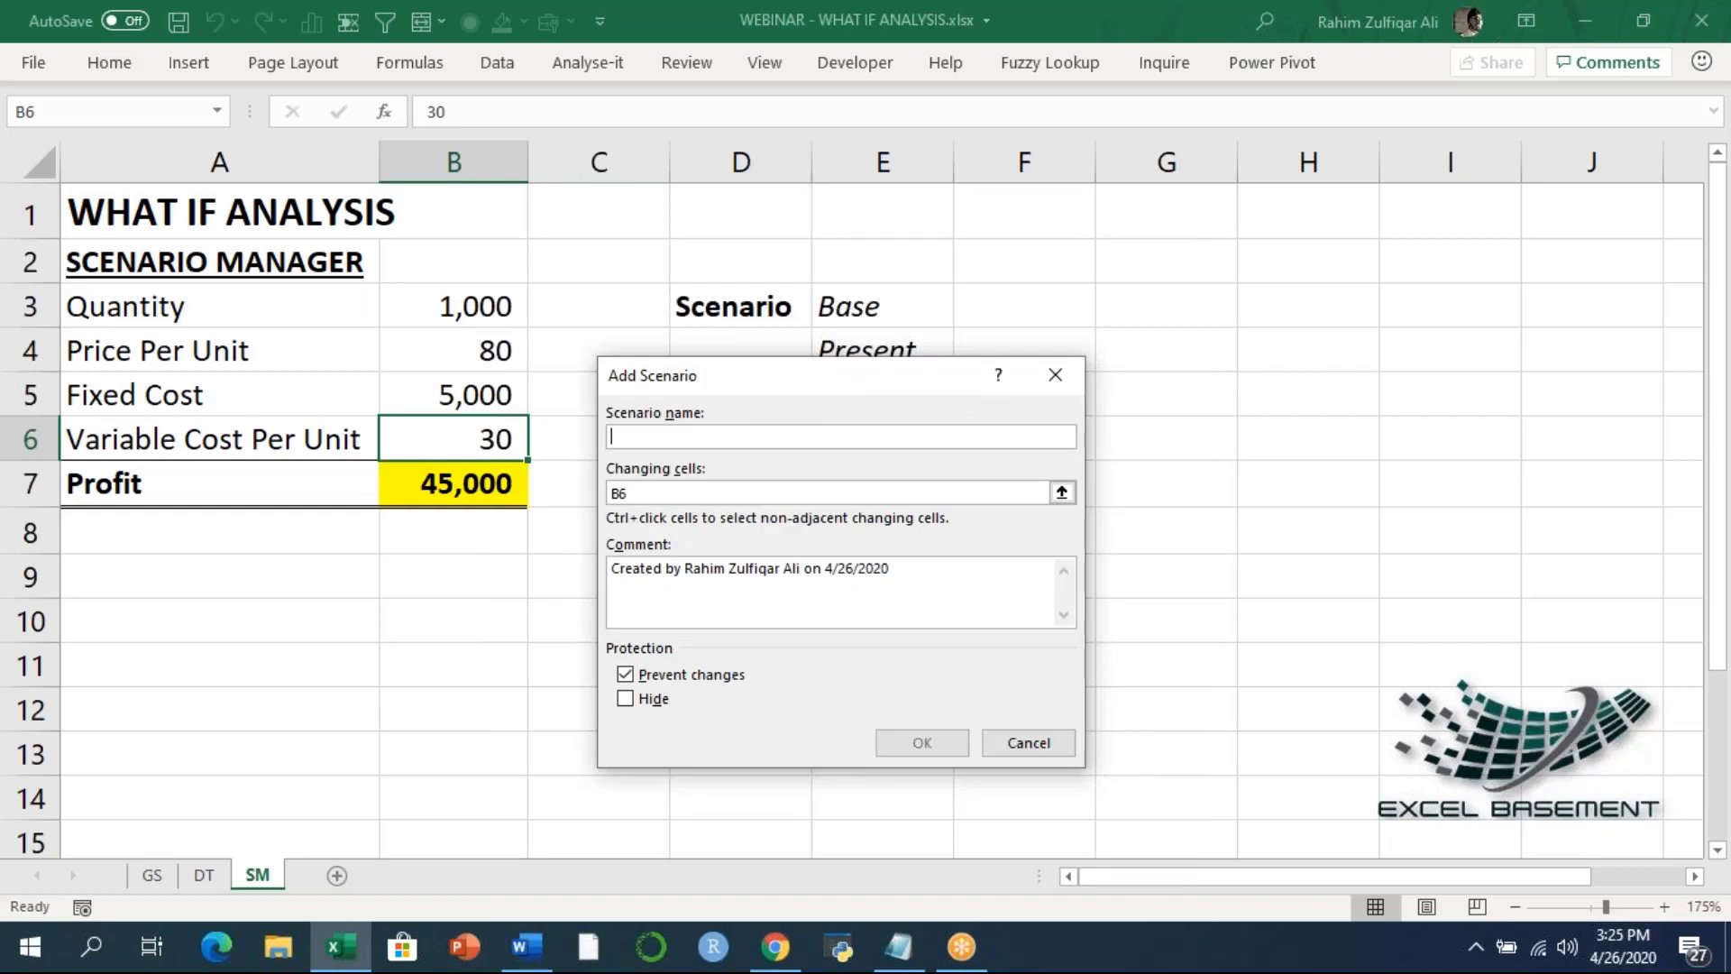
{"action": "type", "text": "Base"}
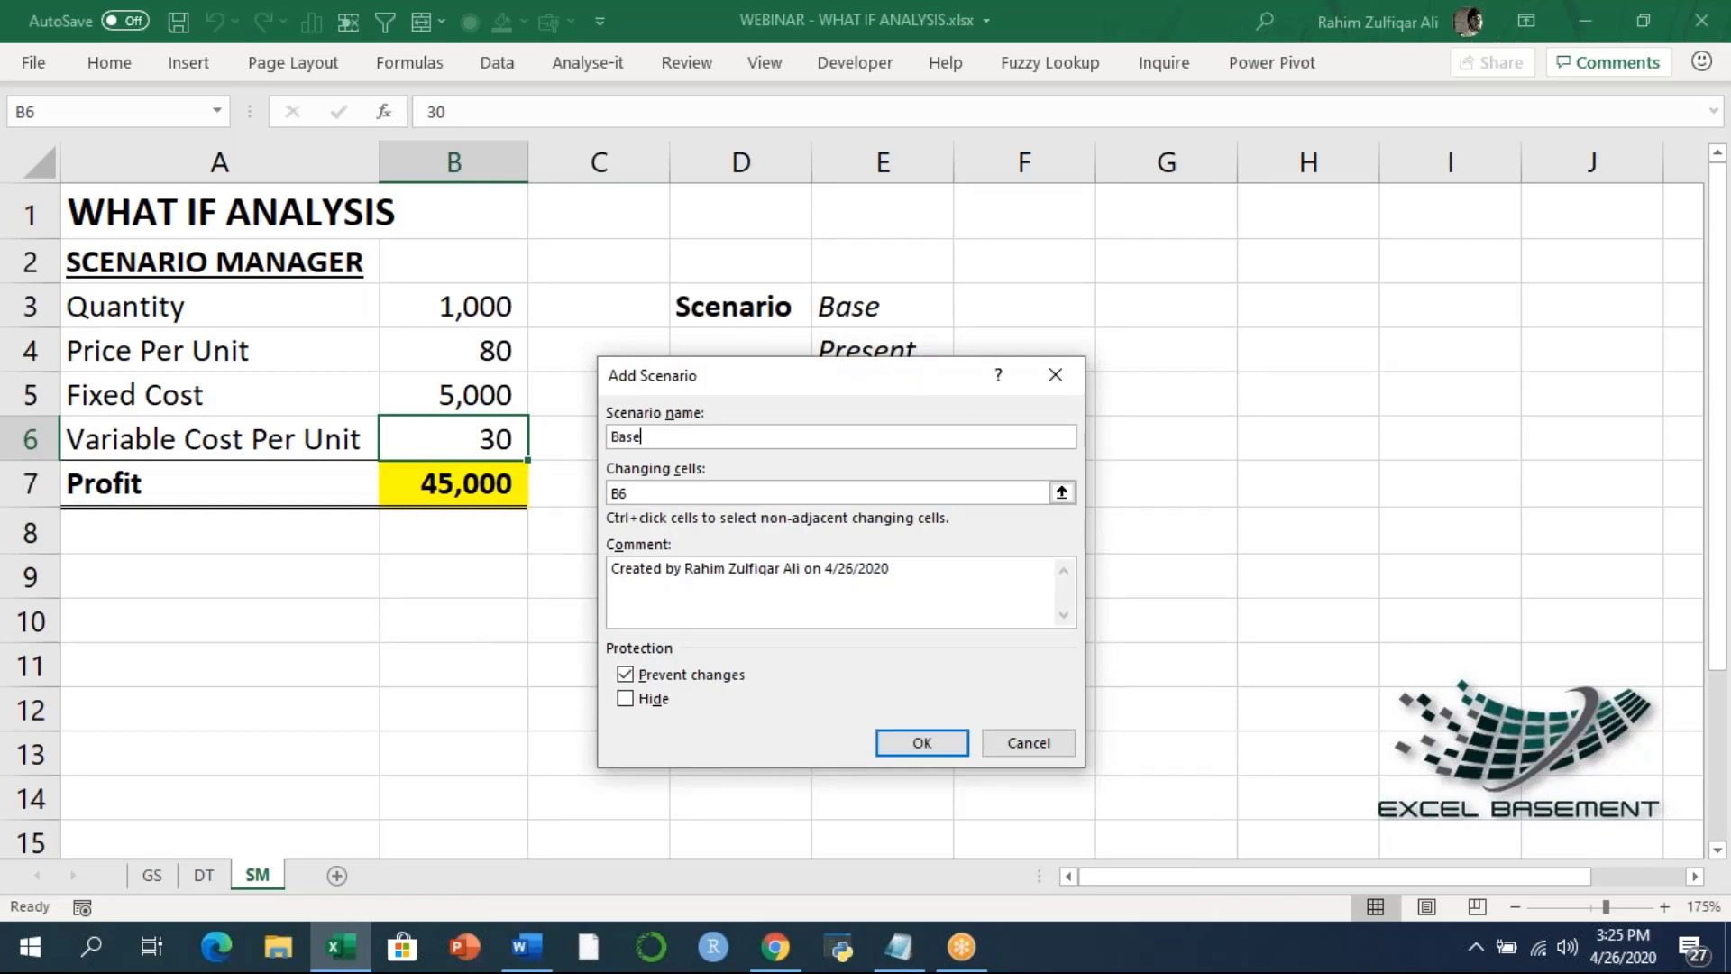
Step: Set the Base scenario's changing cells to $B$4 and $B$6 and continue to its scenario values
{"action": "left_click", "coordinate": [721, 488]}
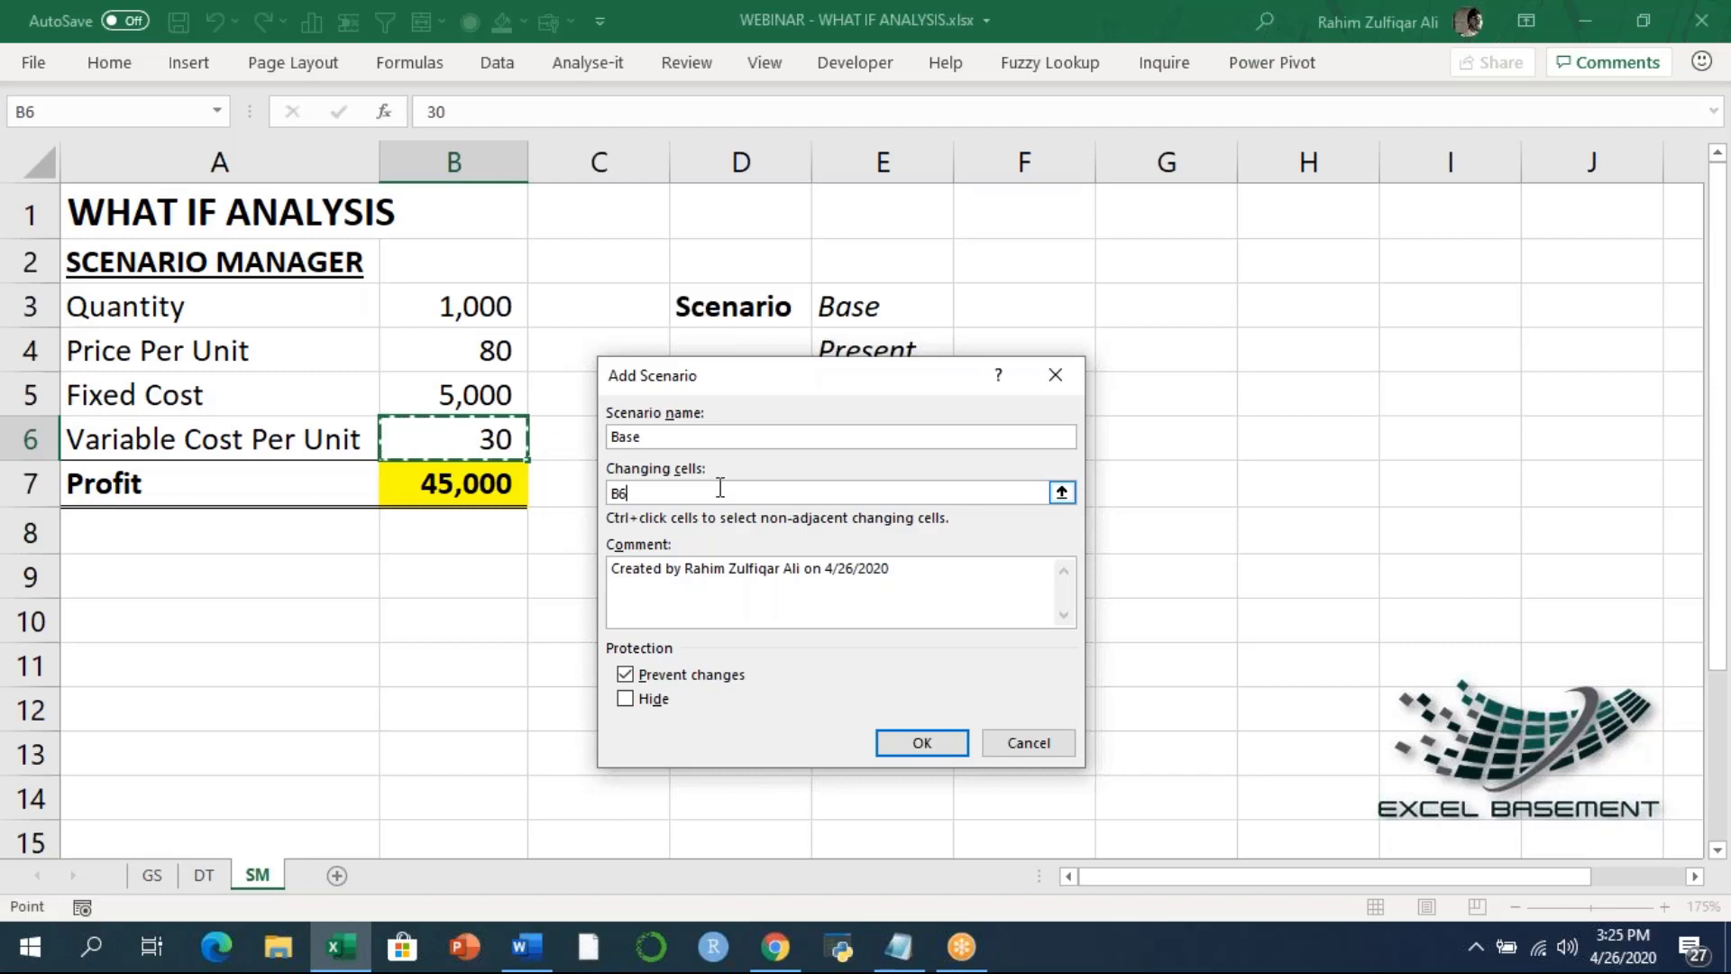
{"action": "key", "text": "BackSpace"}
{"action": "key", "text": "BackSpace"}
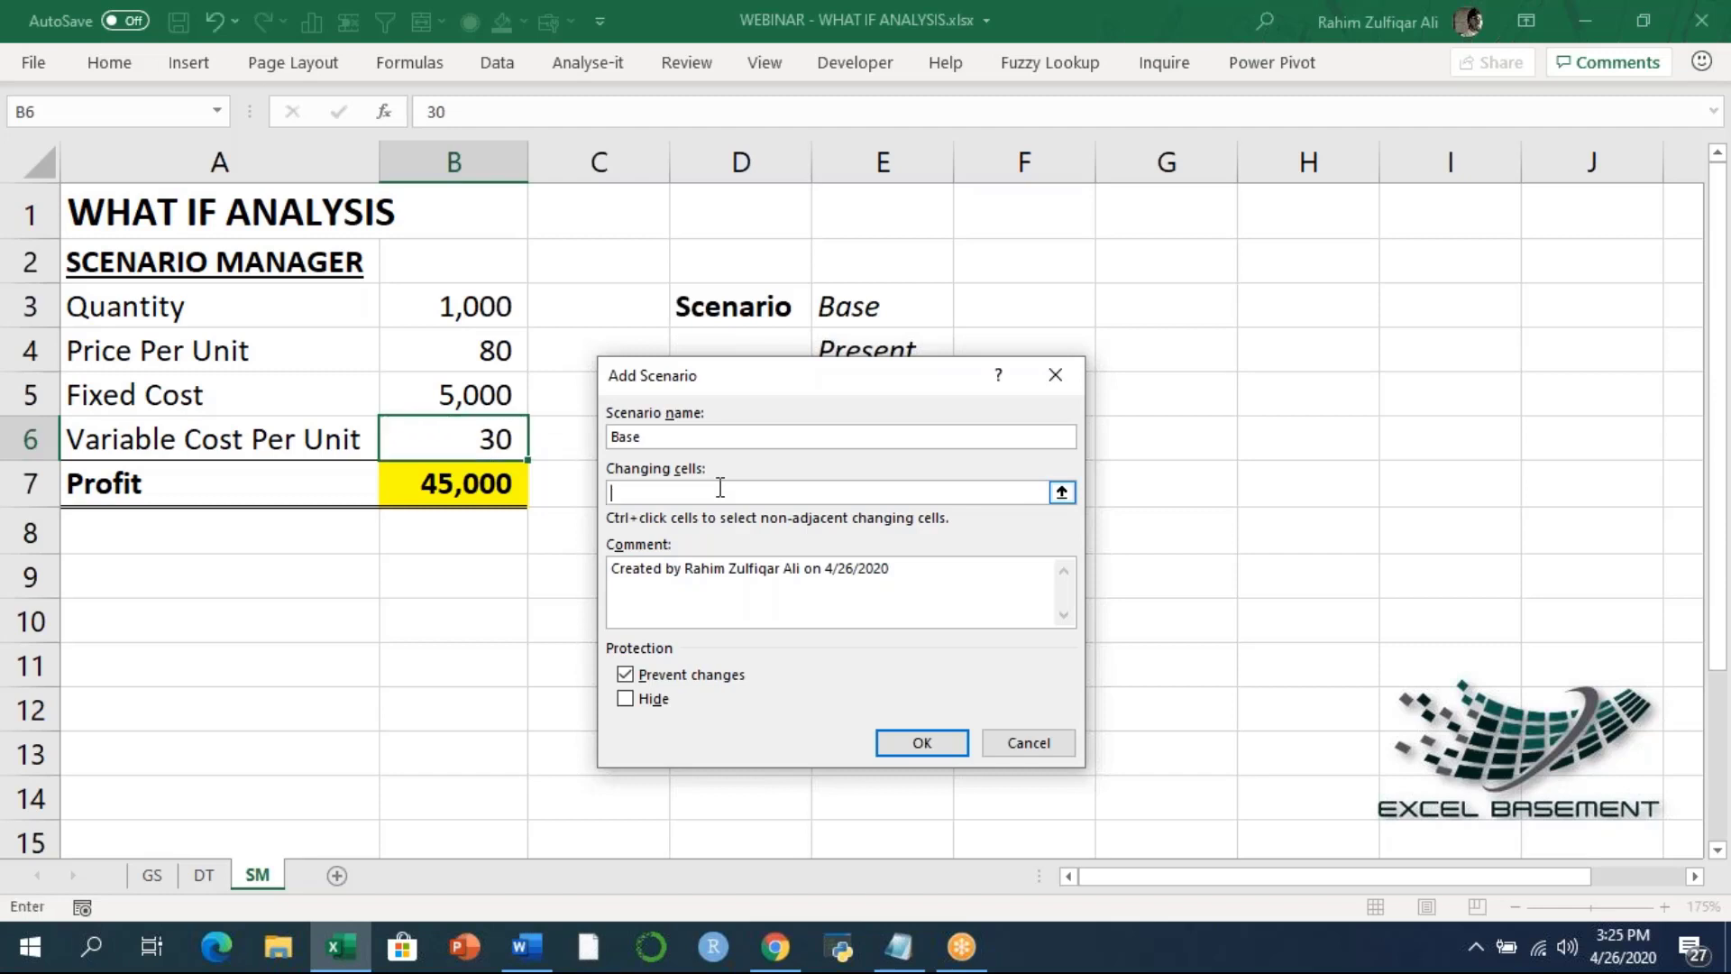
{"action": "left_click", "coordinate": [467, 342]}
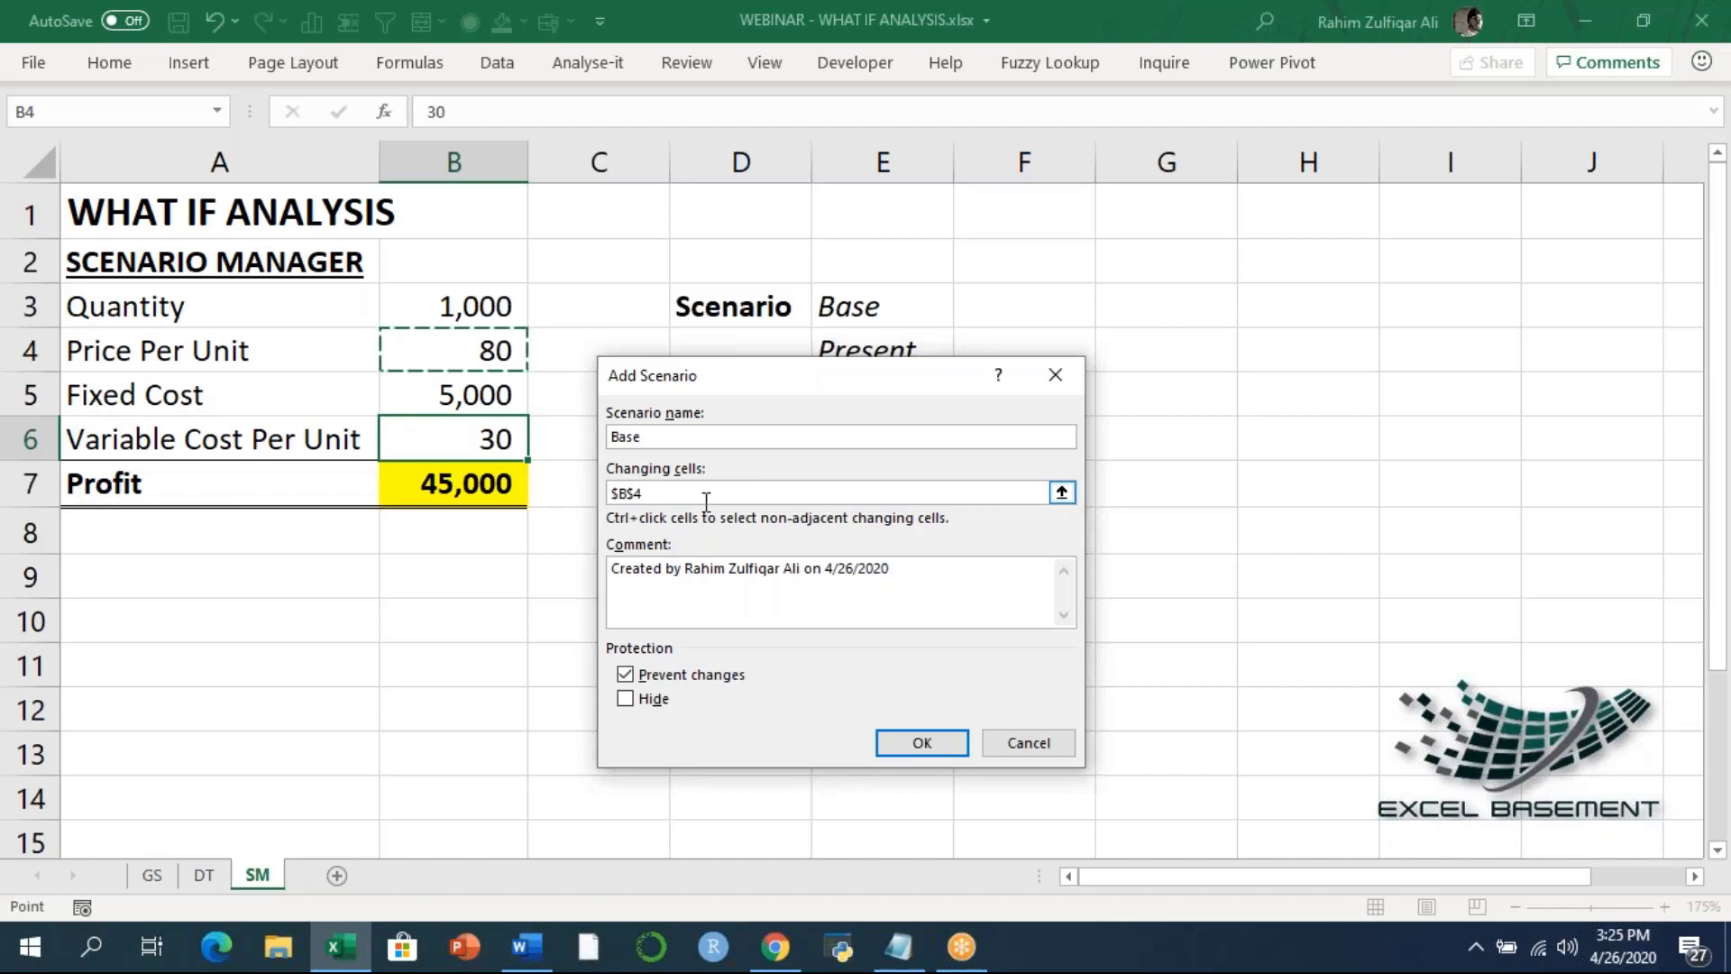
{"action": "type", "text": ","}
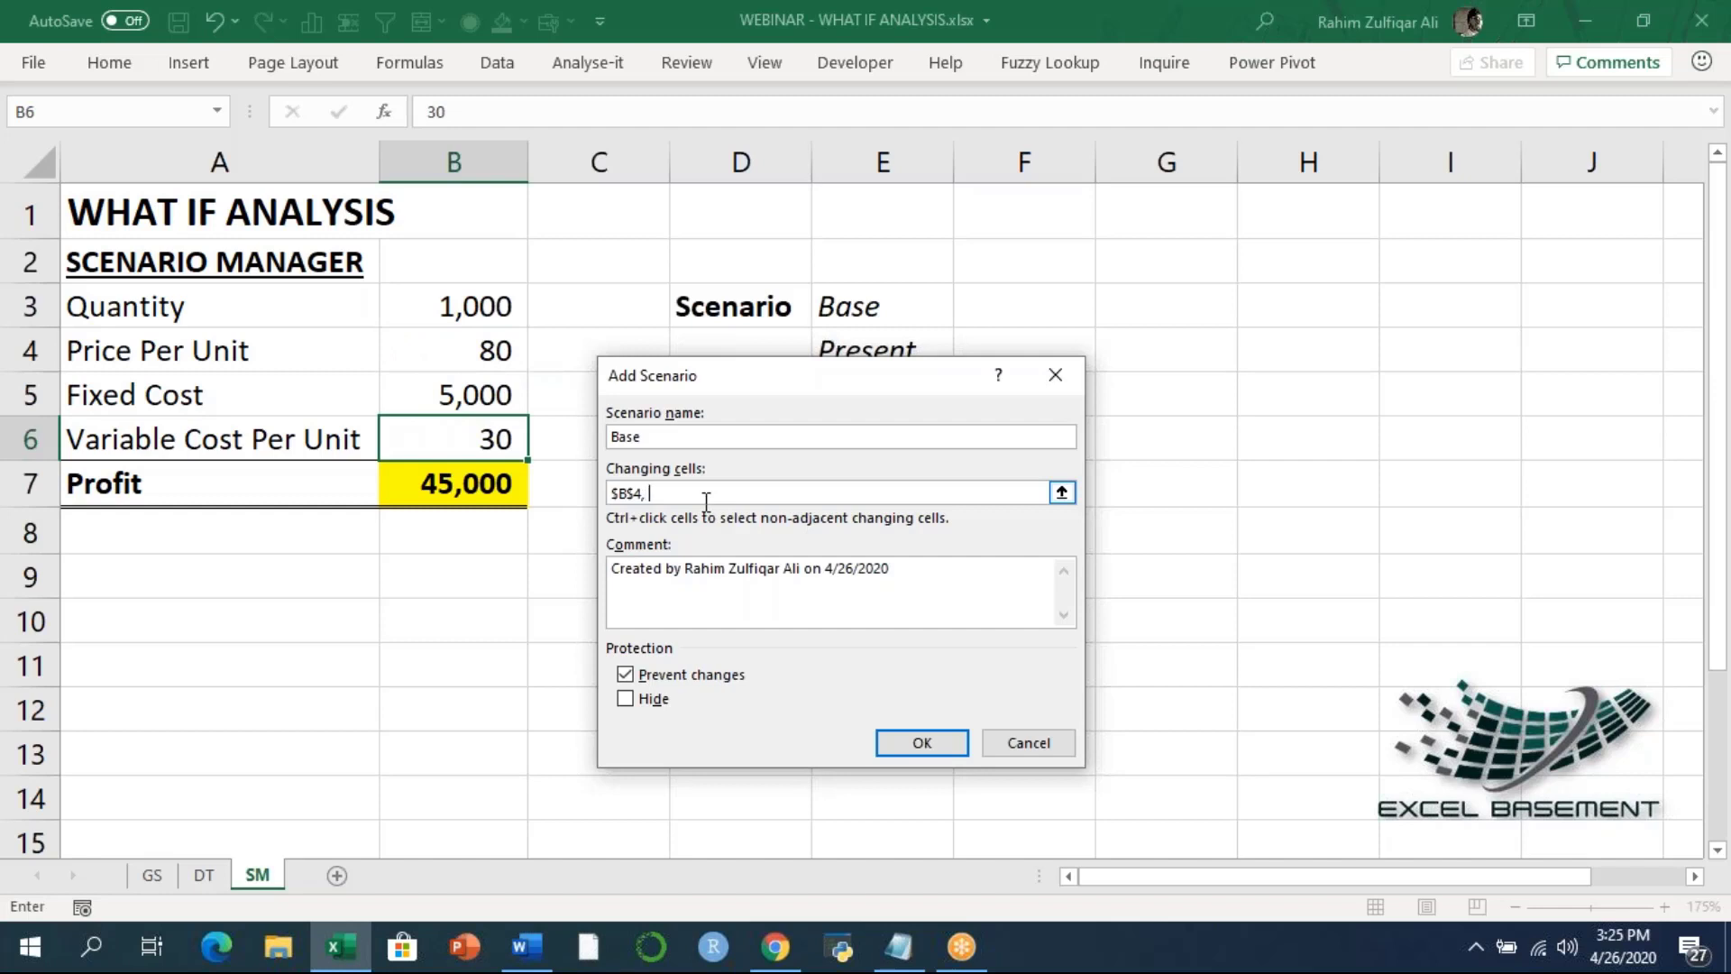
{"action": "left_click", "coordinate": [496, 433]}
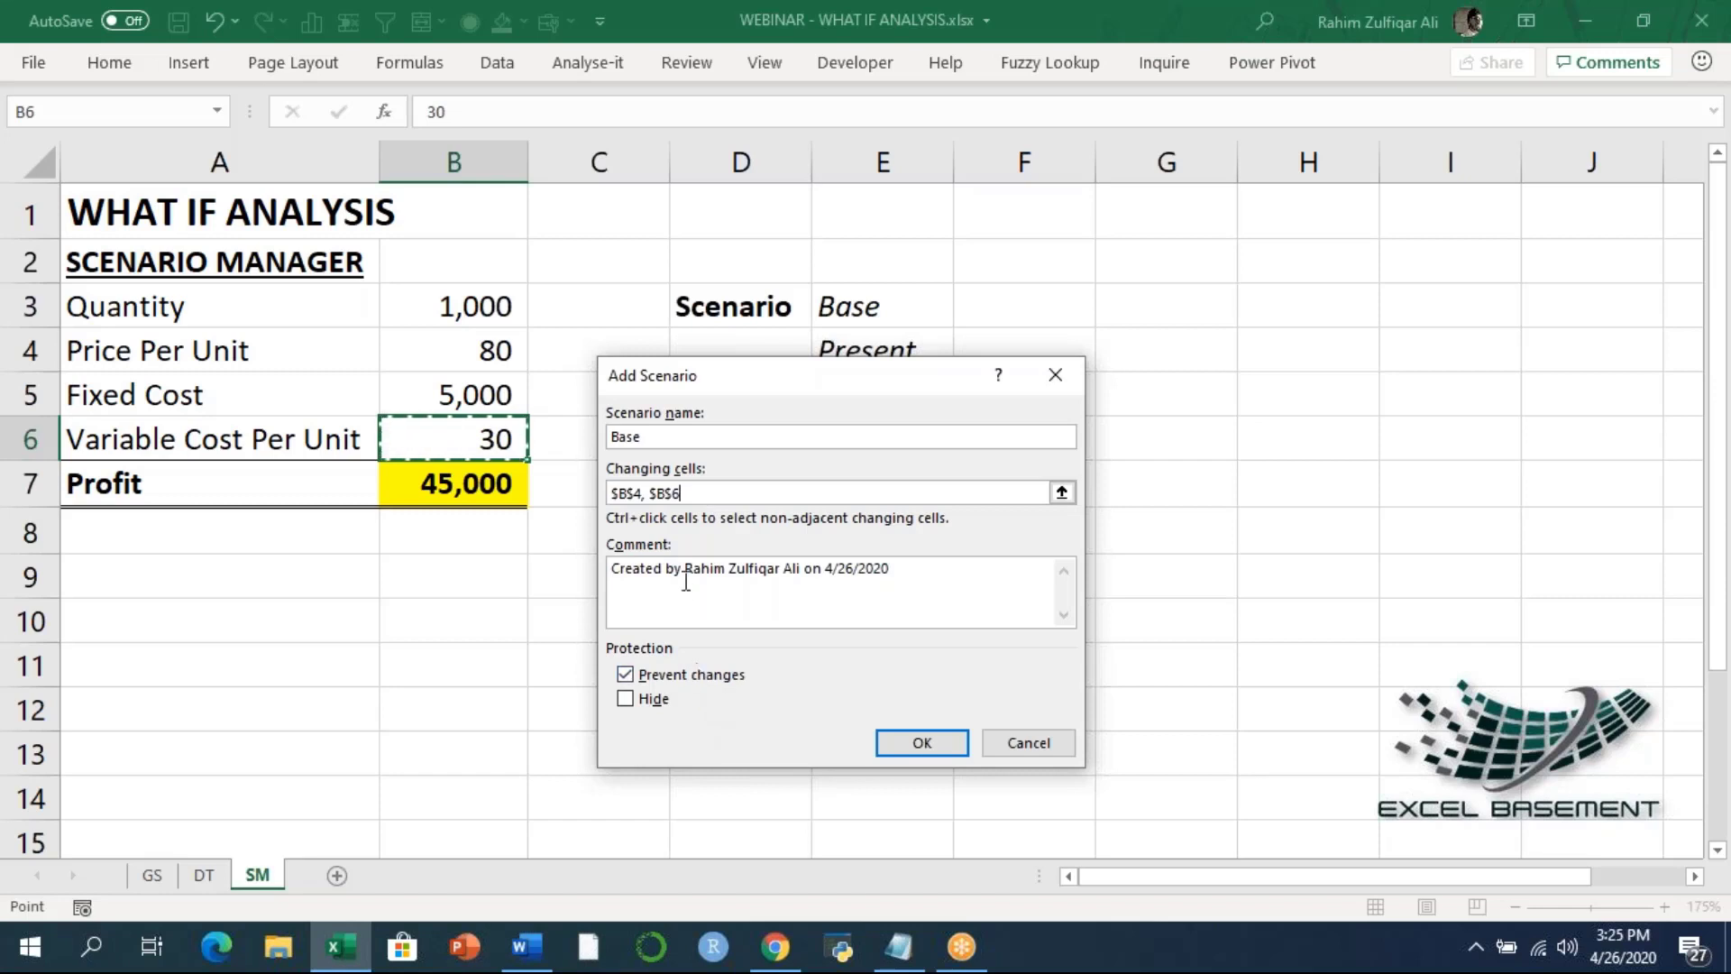
{"action": "left_click", "coordinate": [679, 435]}
{"action": "left_click", "coordinate": [658, 492]}
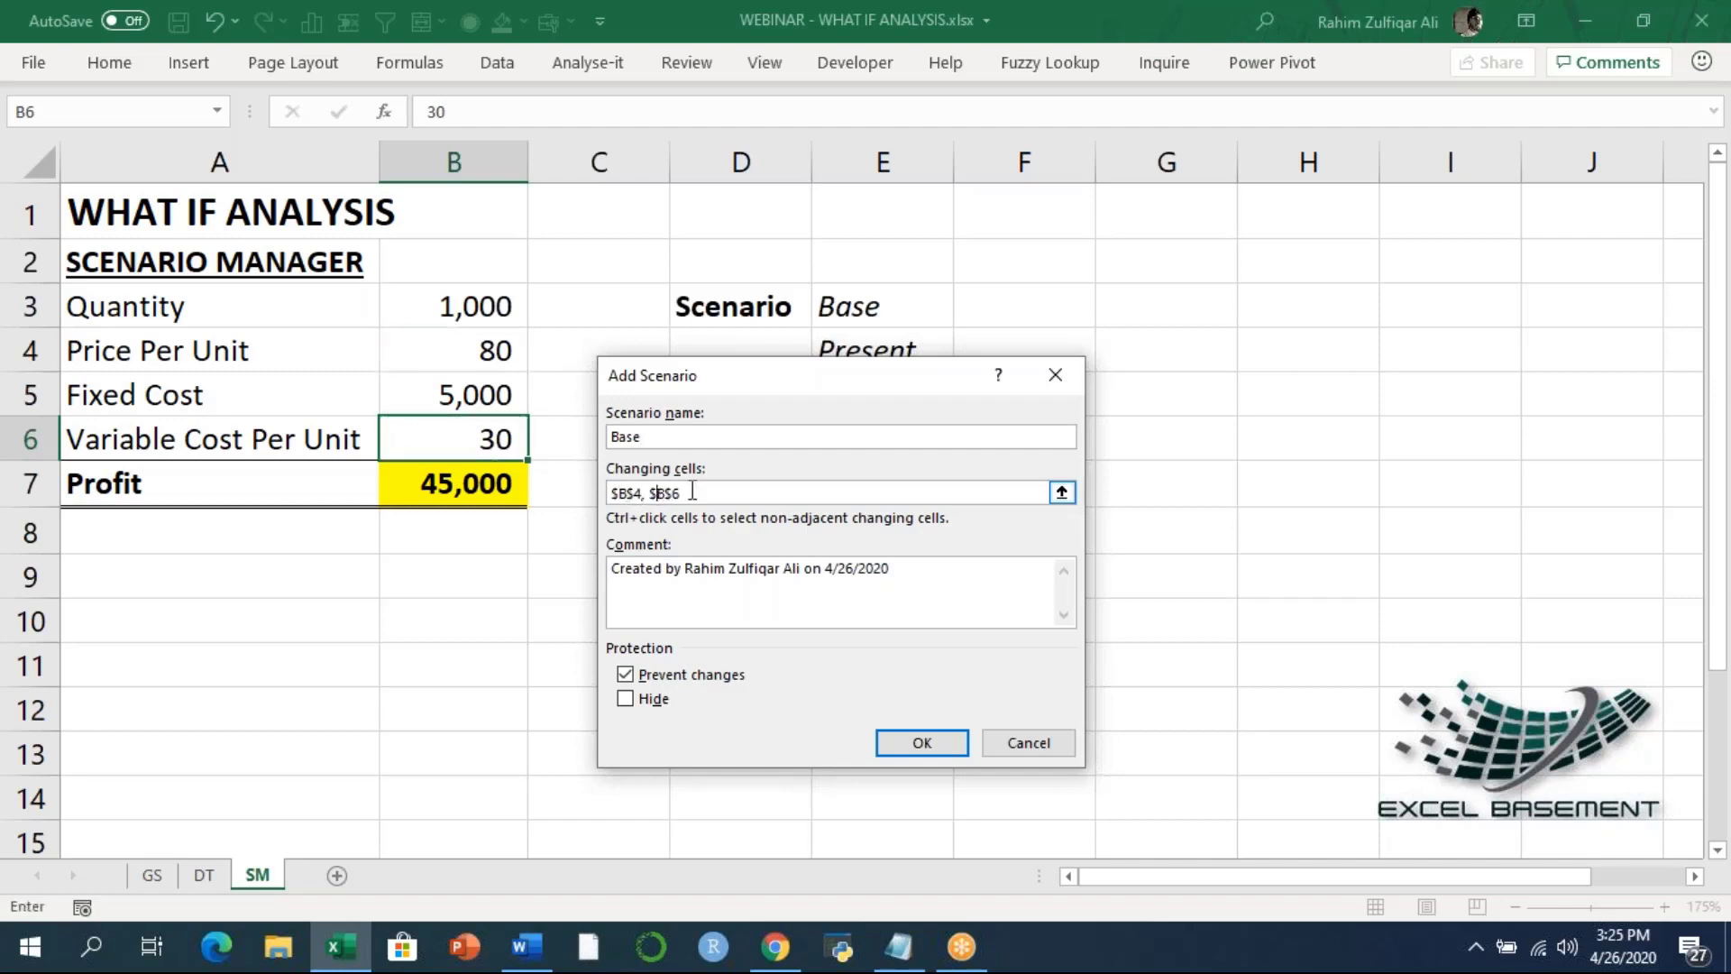
{"action": "key", "text": "Right"}
{"action": "key", "text": "Right"}
{"action": "left_click", "coordinate": [893, 745]}
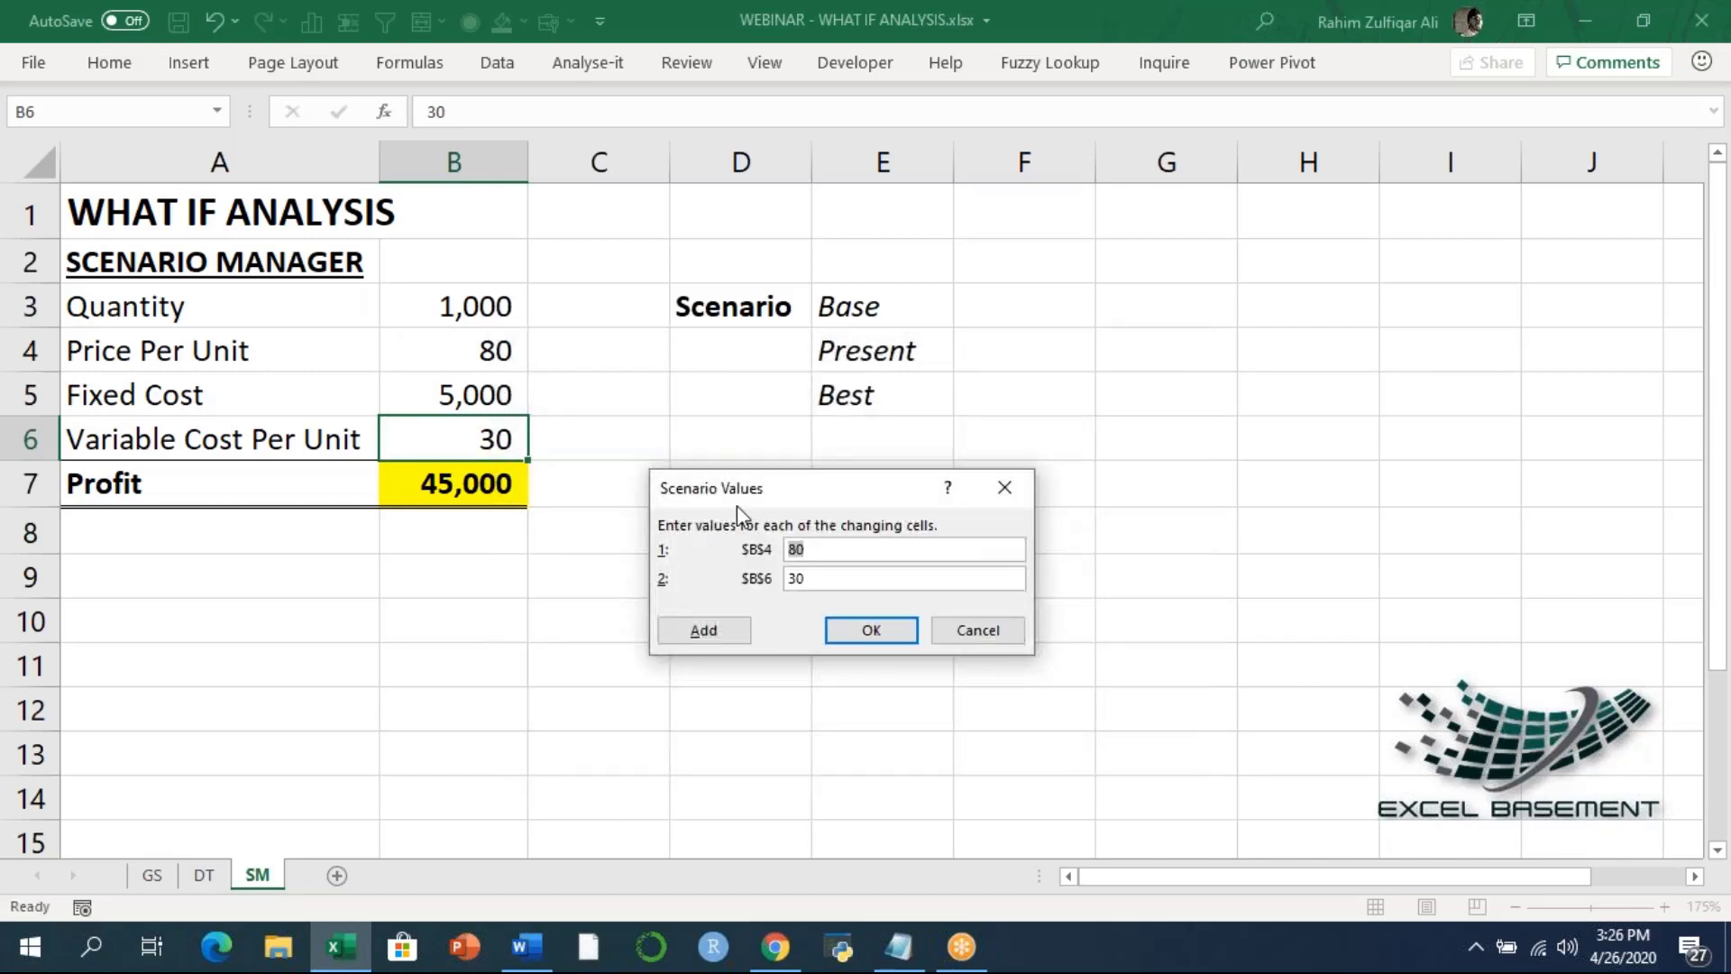
Step: Set the Base scenario's values to 70 for $B$4 and 25 for $B$6, and save the scenario
{"action": "left_click_drag", "start_coordinate": [737, 499], "coordinate": [672, 416]}
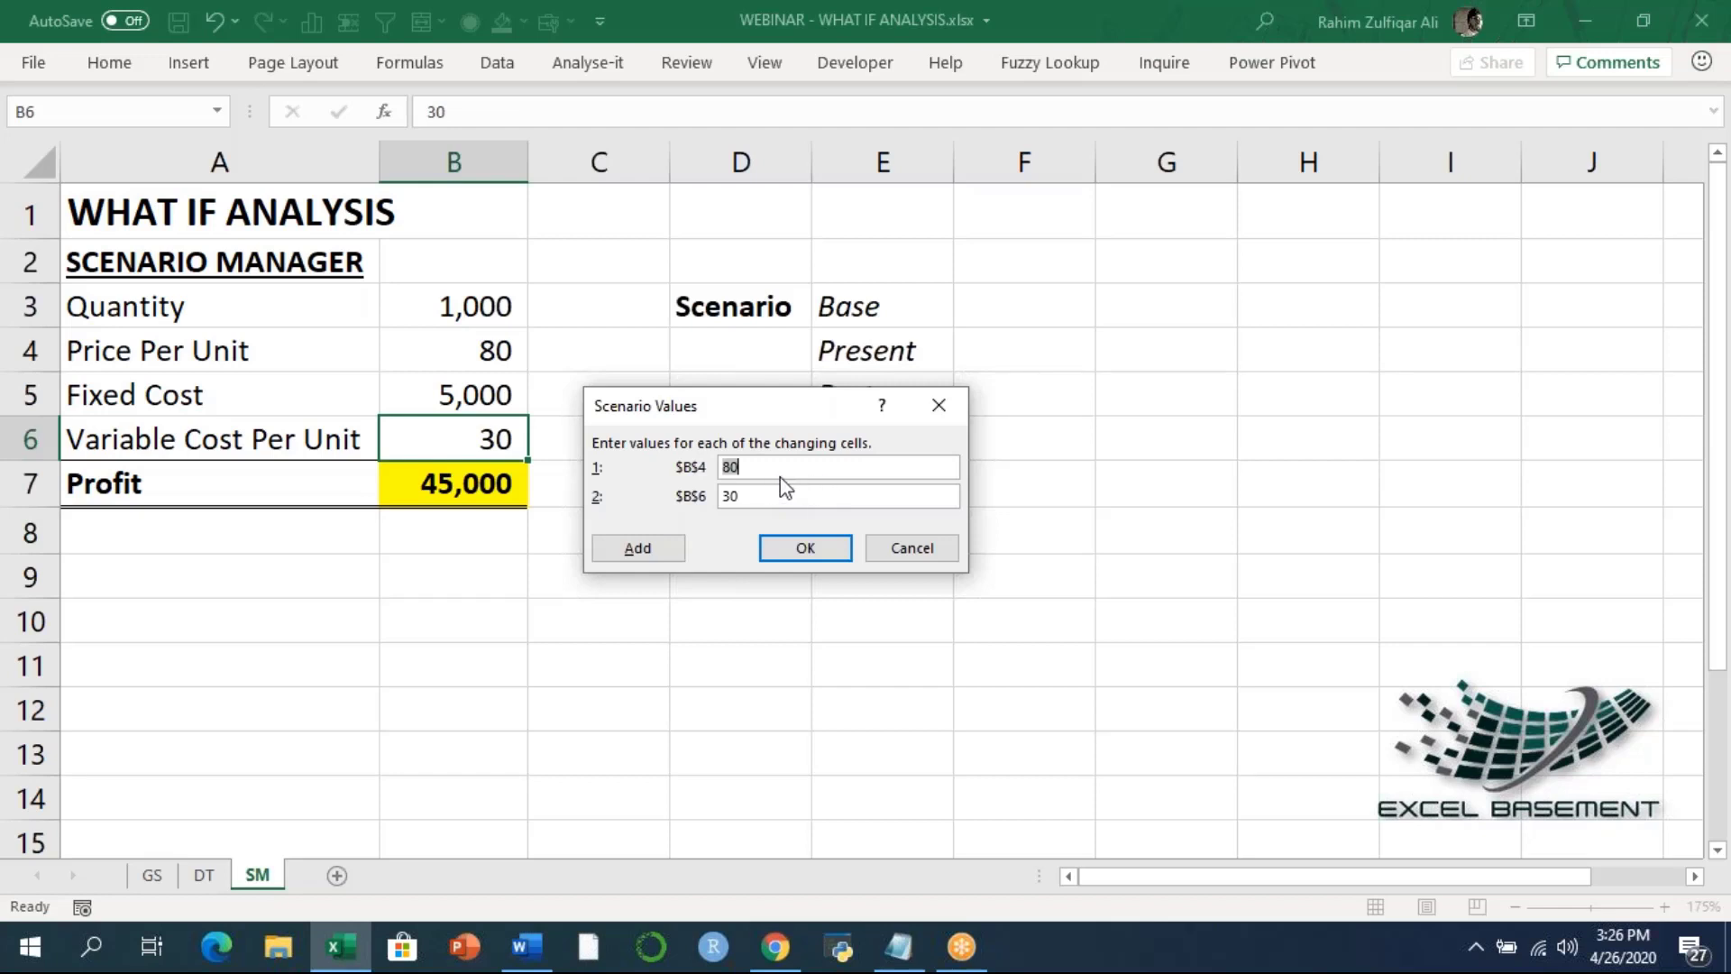
{"action": "key", "text": "BackSpace"}
{"action": "type", "text": "70"}
{"action": "key", "text": "Tab"}
{"action": "key", "text": "BackSpace"}
{"action": "type", "text": "25"}
{"action": "left_click", "coordinate": [807, 546]}
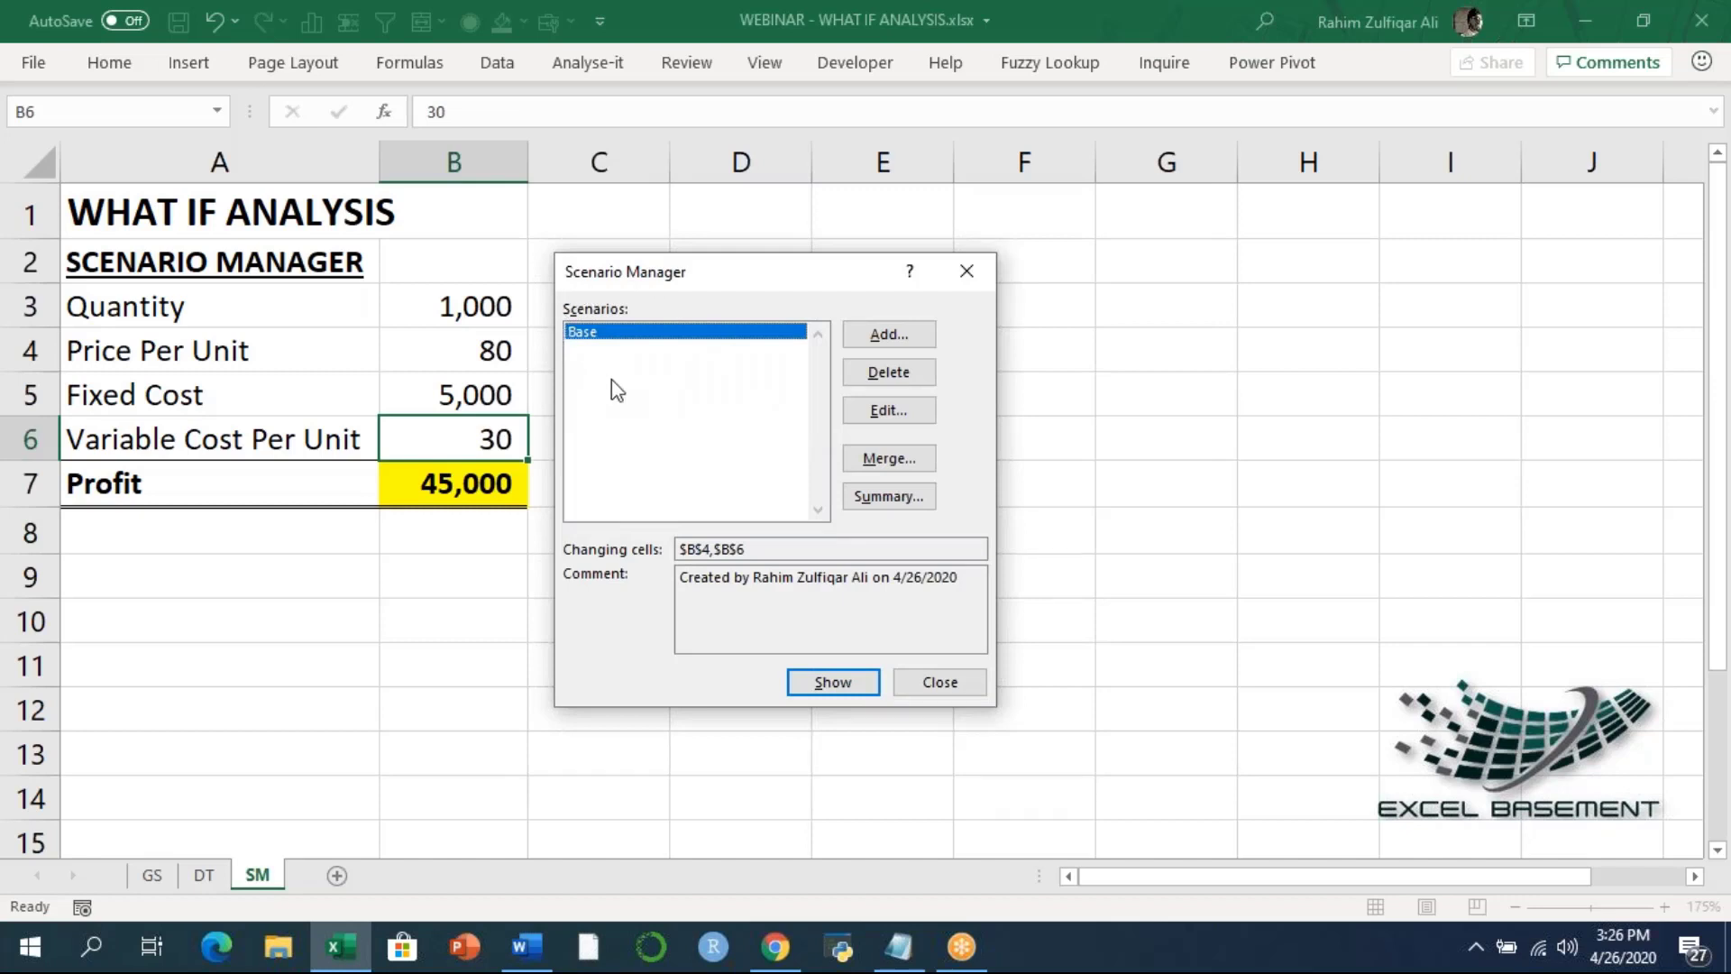
Step: Add a scenario named Present with changing cells B4,B6, accepting the values 80 and 30
{"action": "left_click_drag", "start_coordinate": [669, 284], "coordinate": [795, 329]}
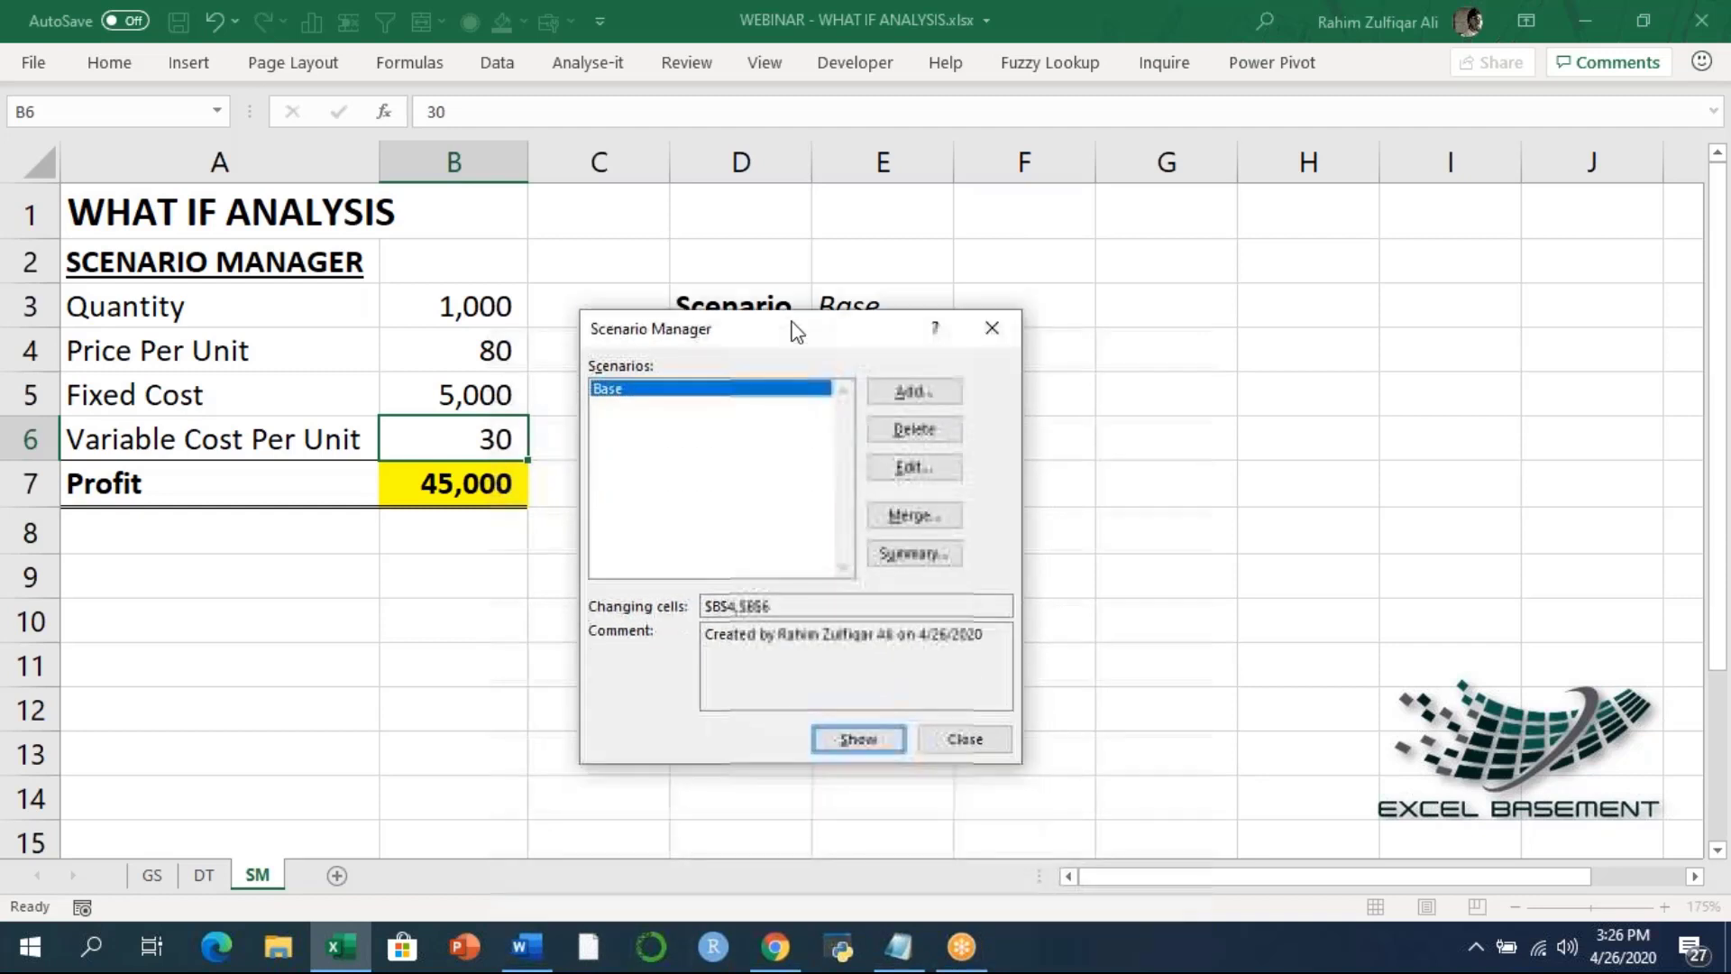
{"action": "left_click", "coordinate": [914, 387]}
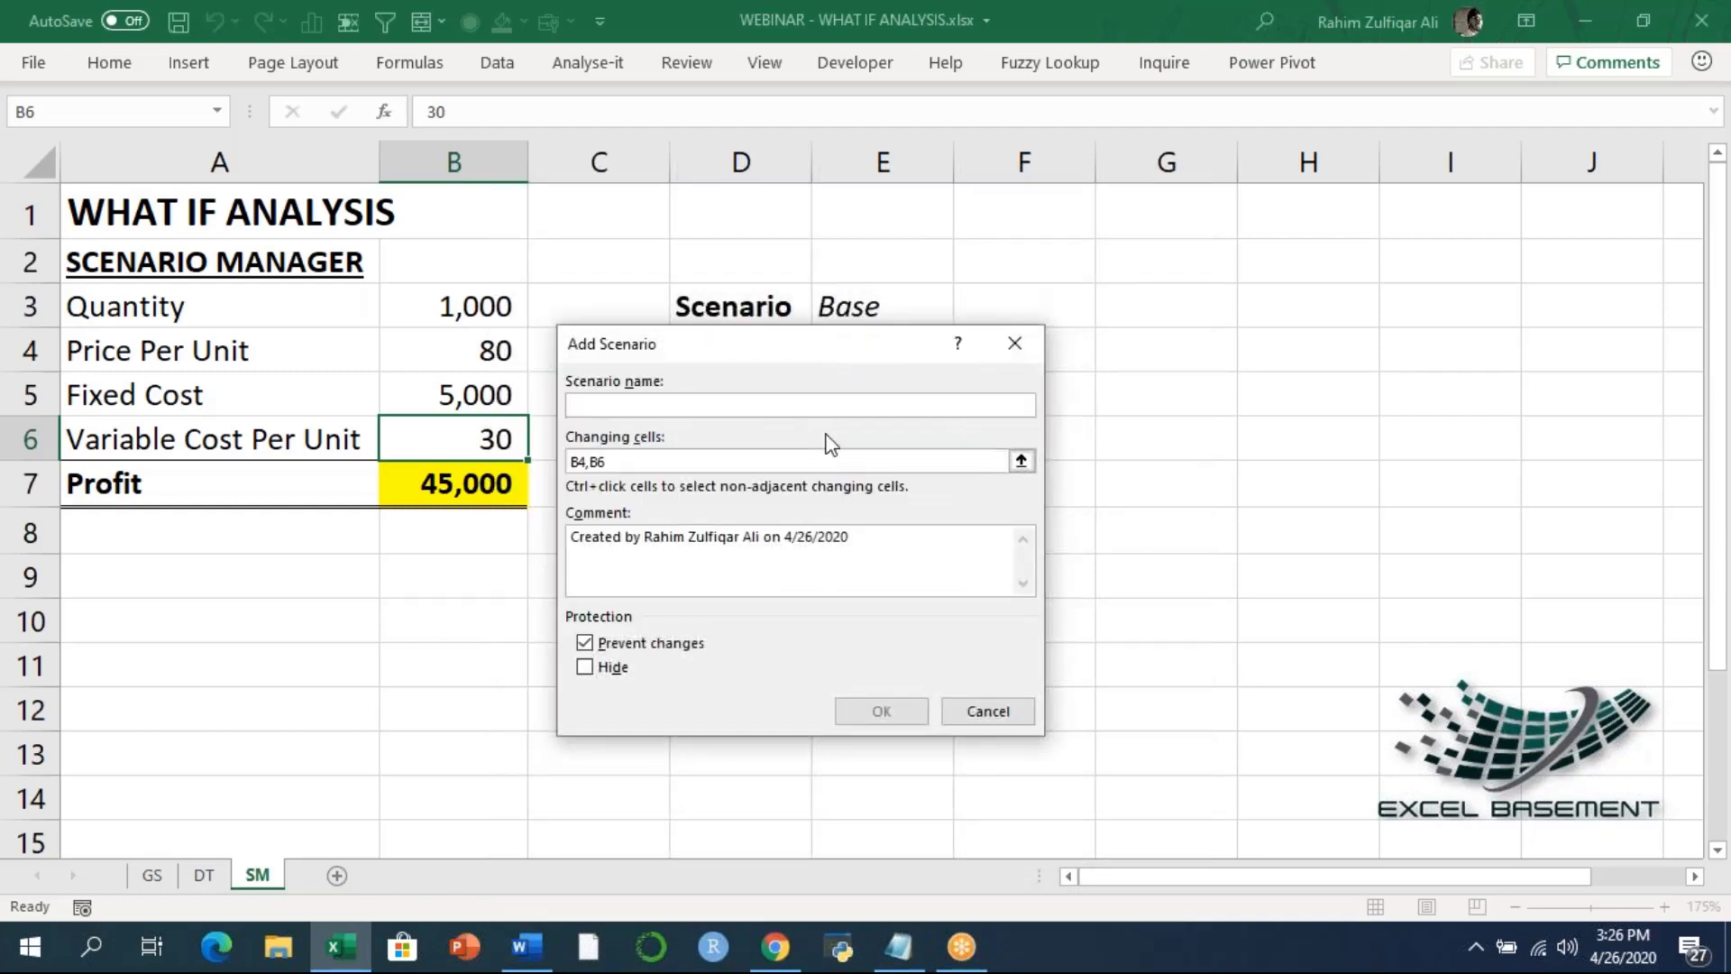
{"action": "type", "text": "Present"}
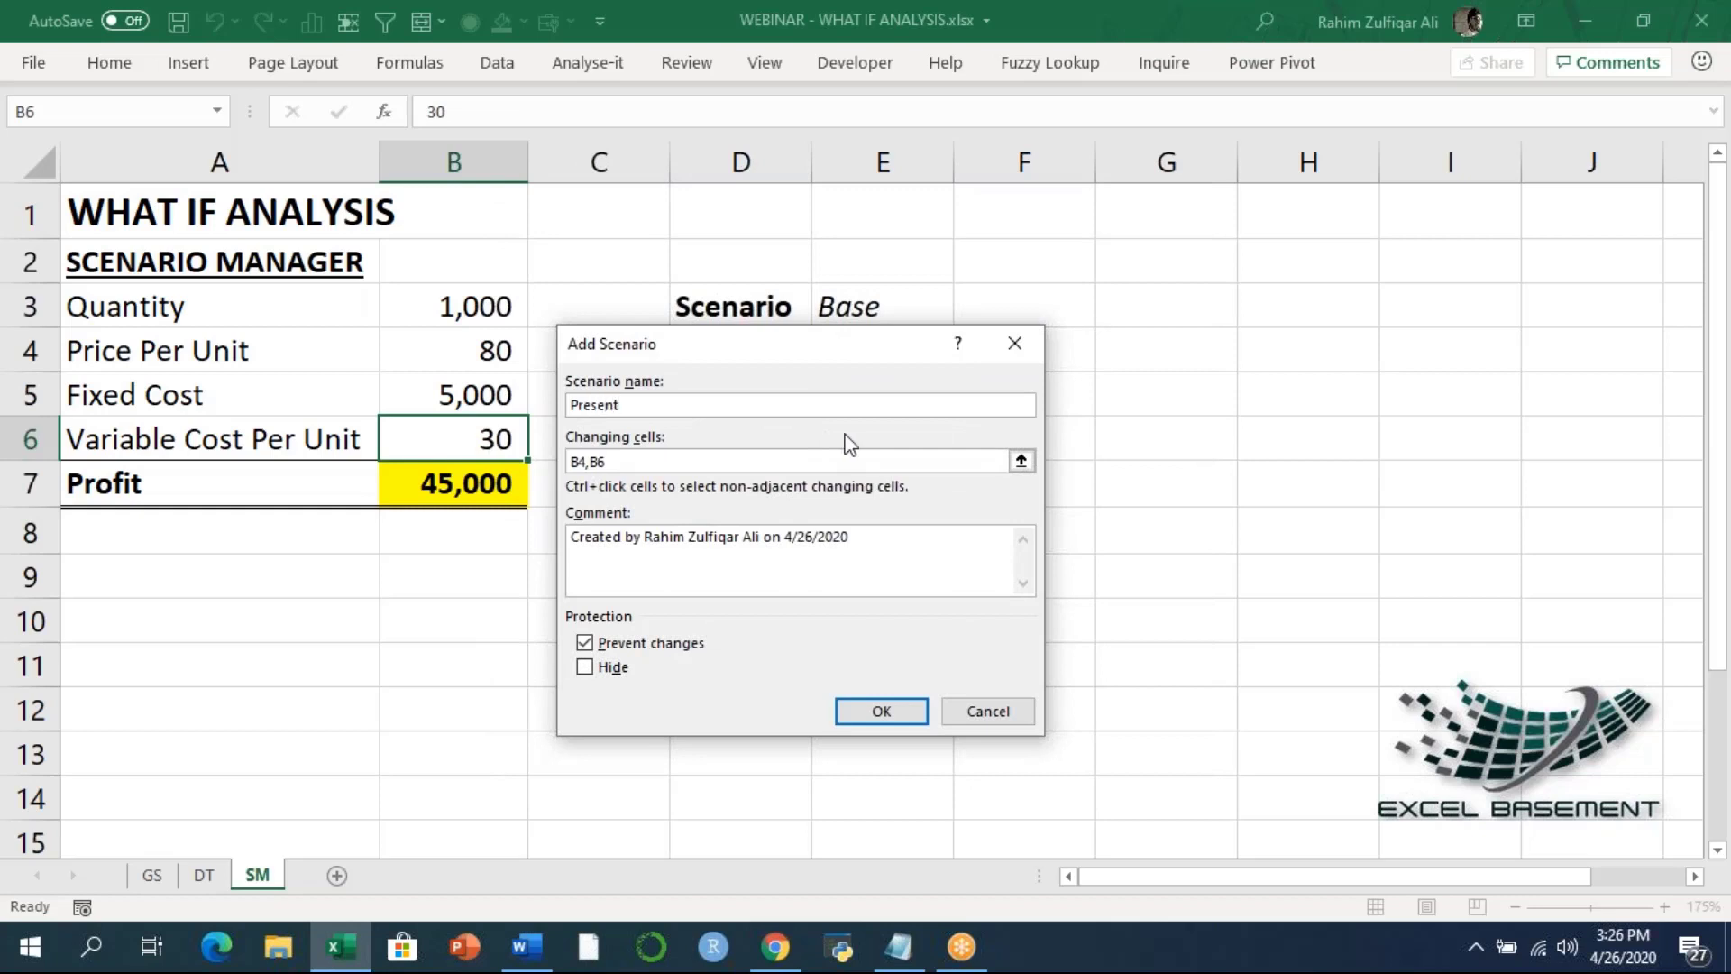
{"action": "left_click", "coordinate": [603, 461]}
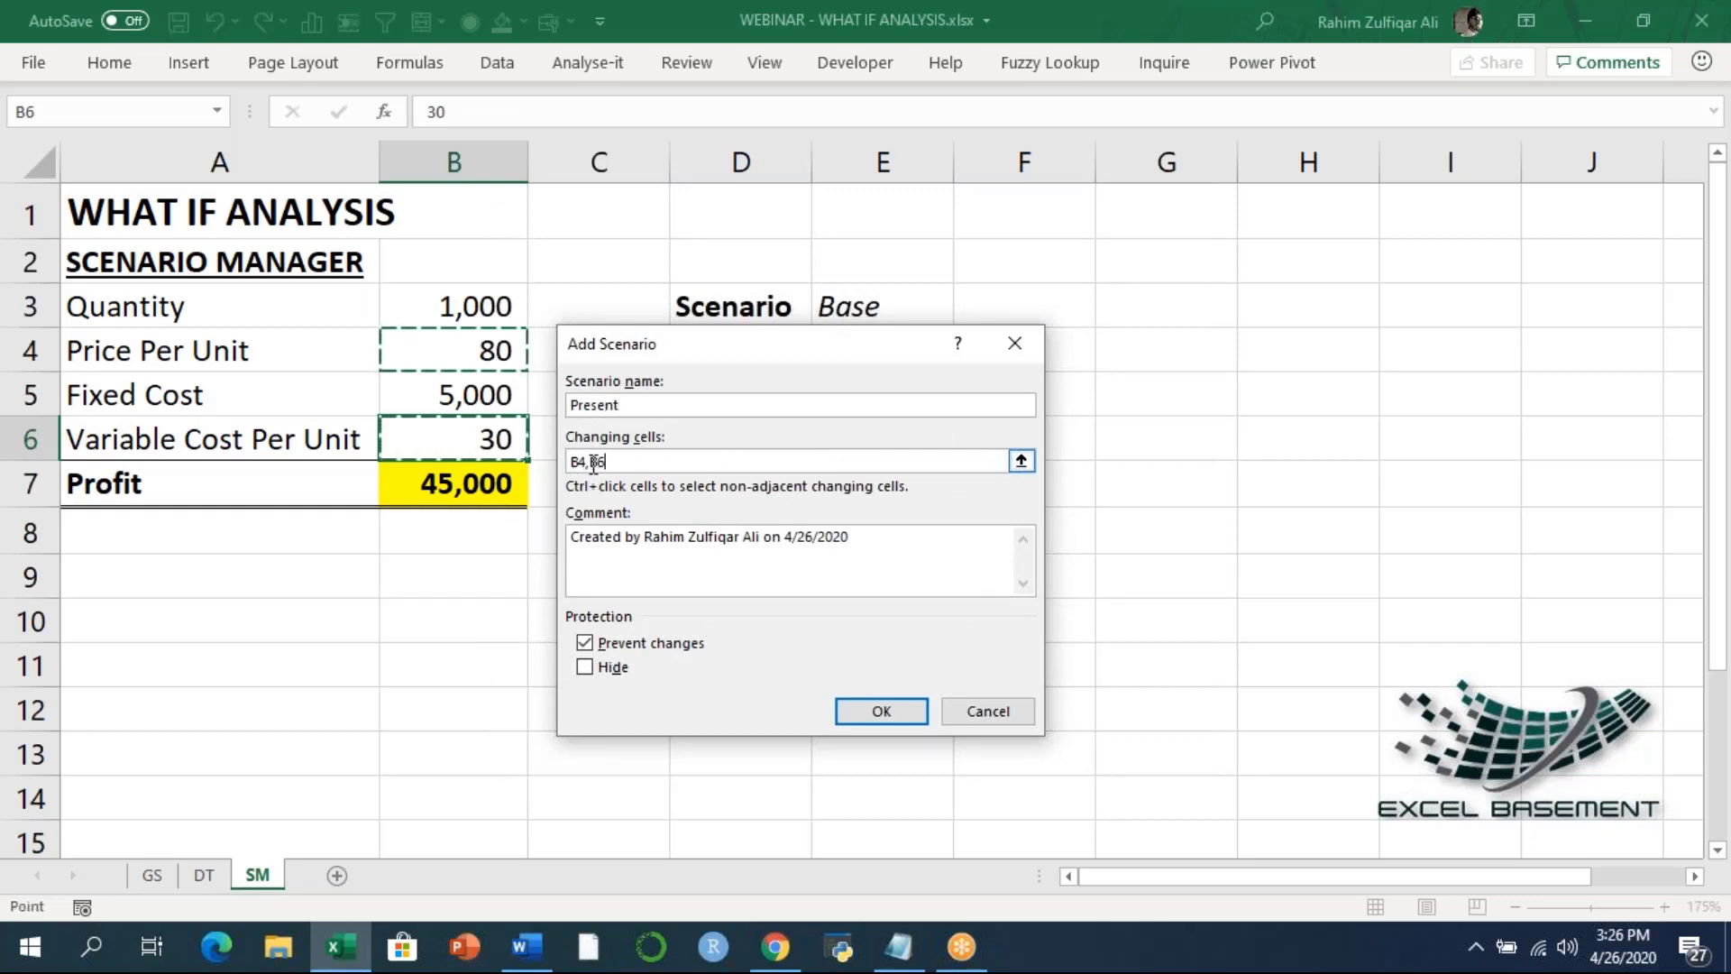
{"action": "left_click", "coordinate": [862, 712]}
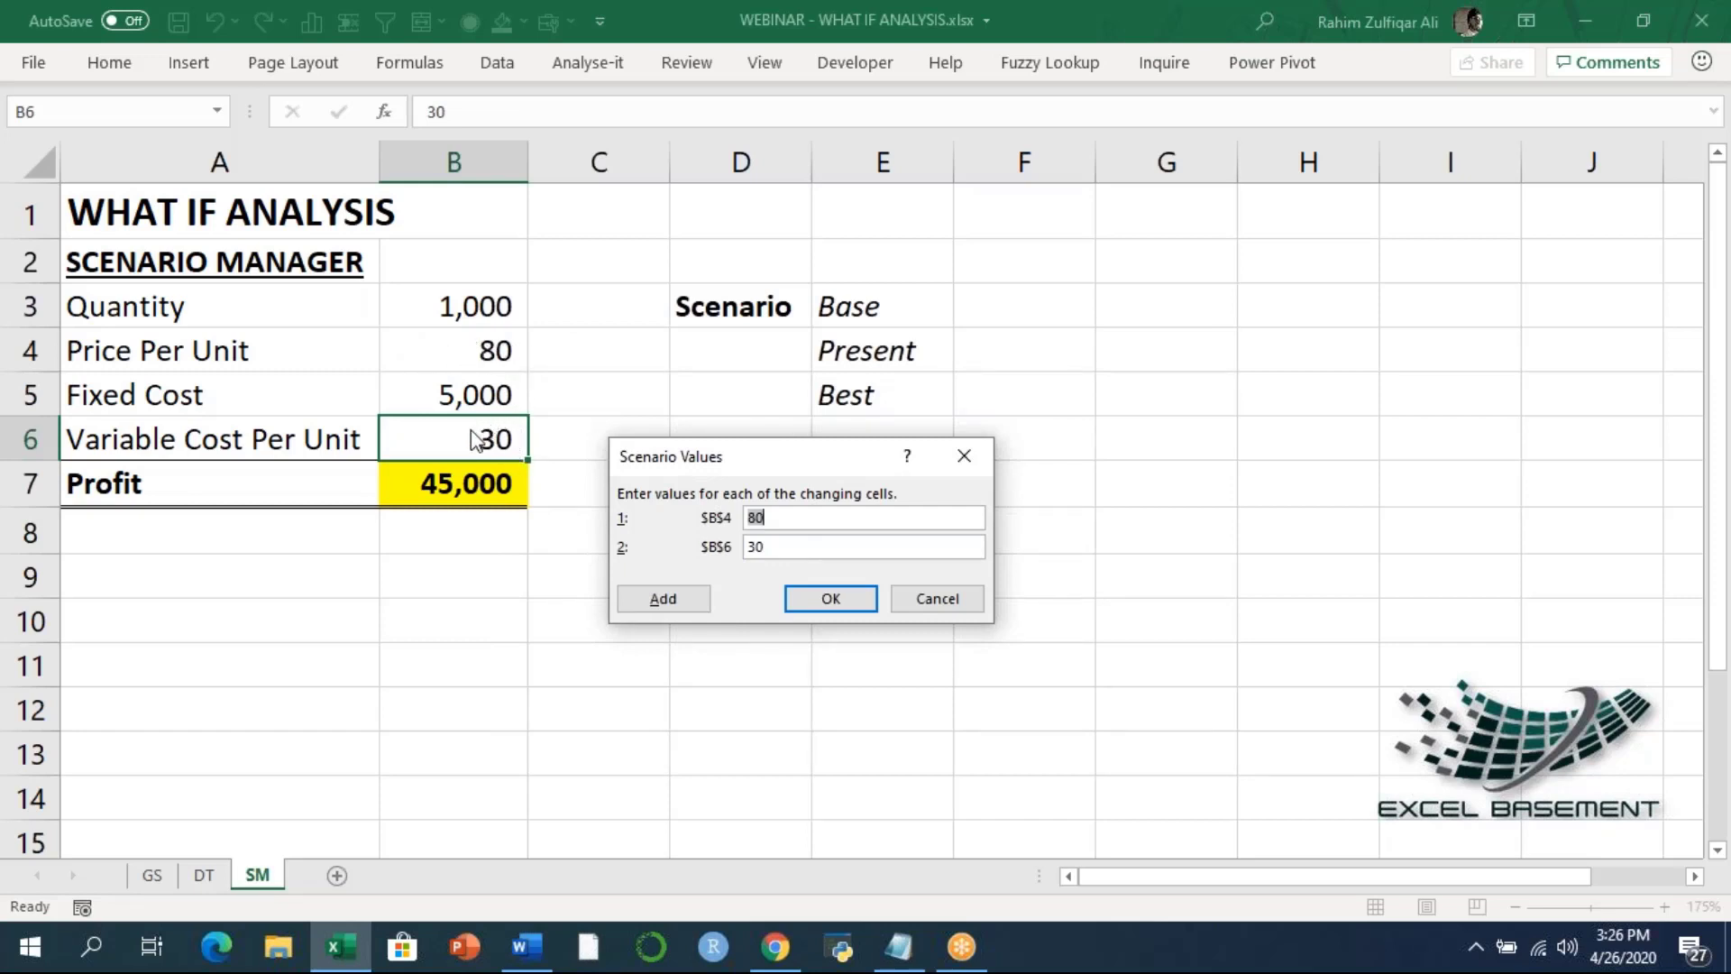
{"action": "left_click", "coordinate": [816, 597]}
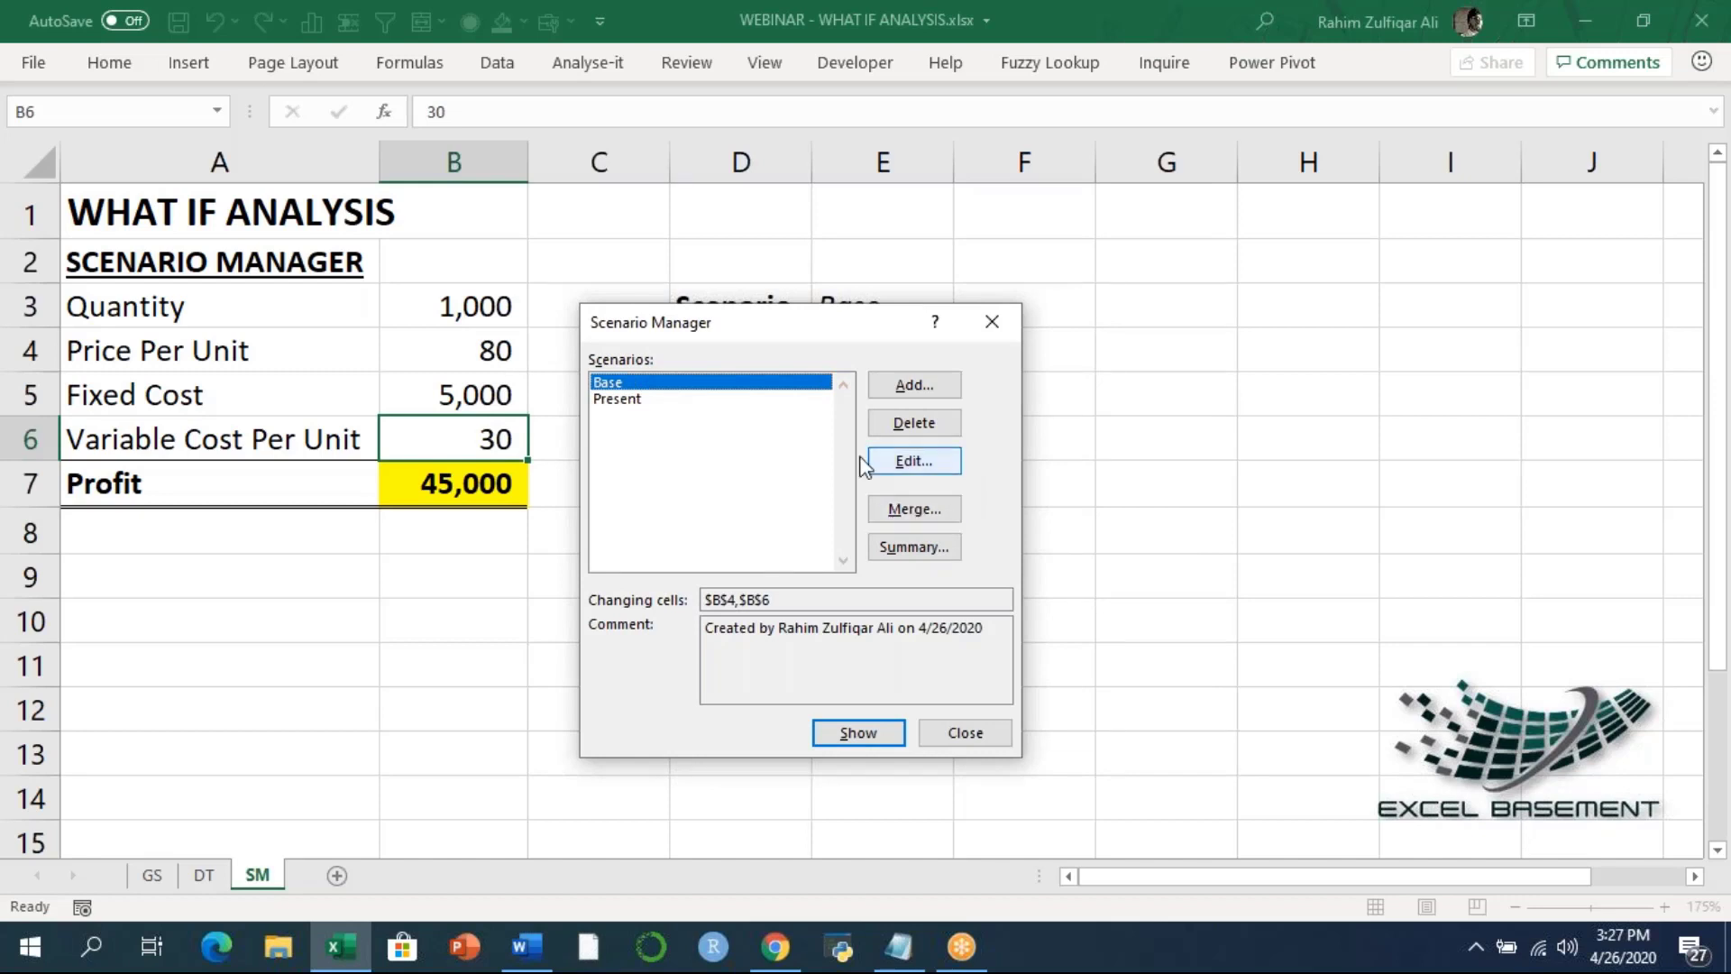
Step: Add a scenario named Best with changing cells B4,B6, setting $B$4 to 120 and $B$6 to 50
{"action": "mouse_move", "coordinate": [791, 337]}
{"action": "left_mouse_down"}
{"action": "mouse_move", "coordinate": [797, 486]}
{"action": "mouse_move", "coordinate": [786, 312]}
{"action": "left_mouse_up"}
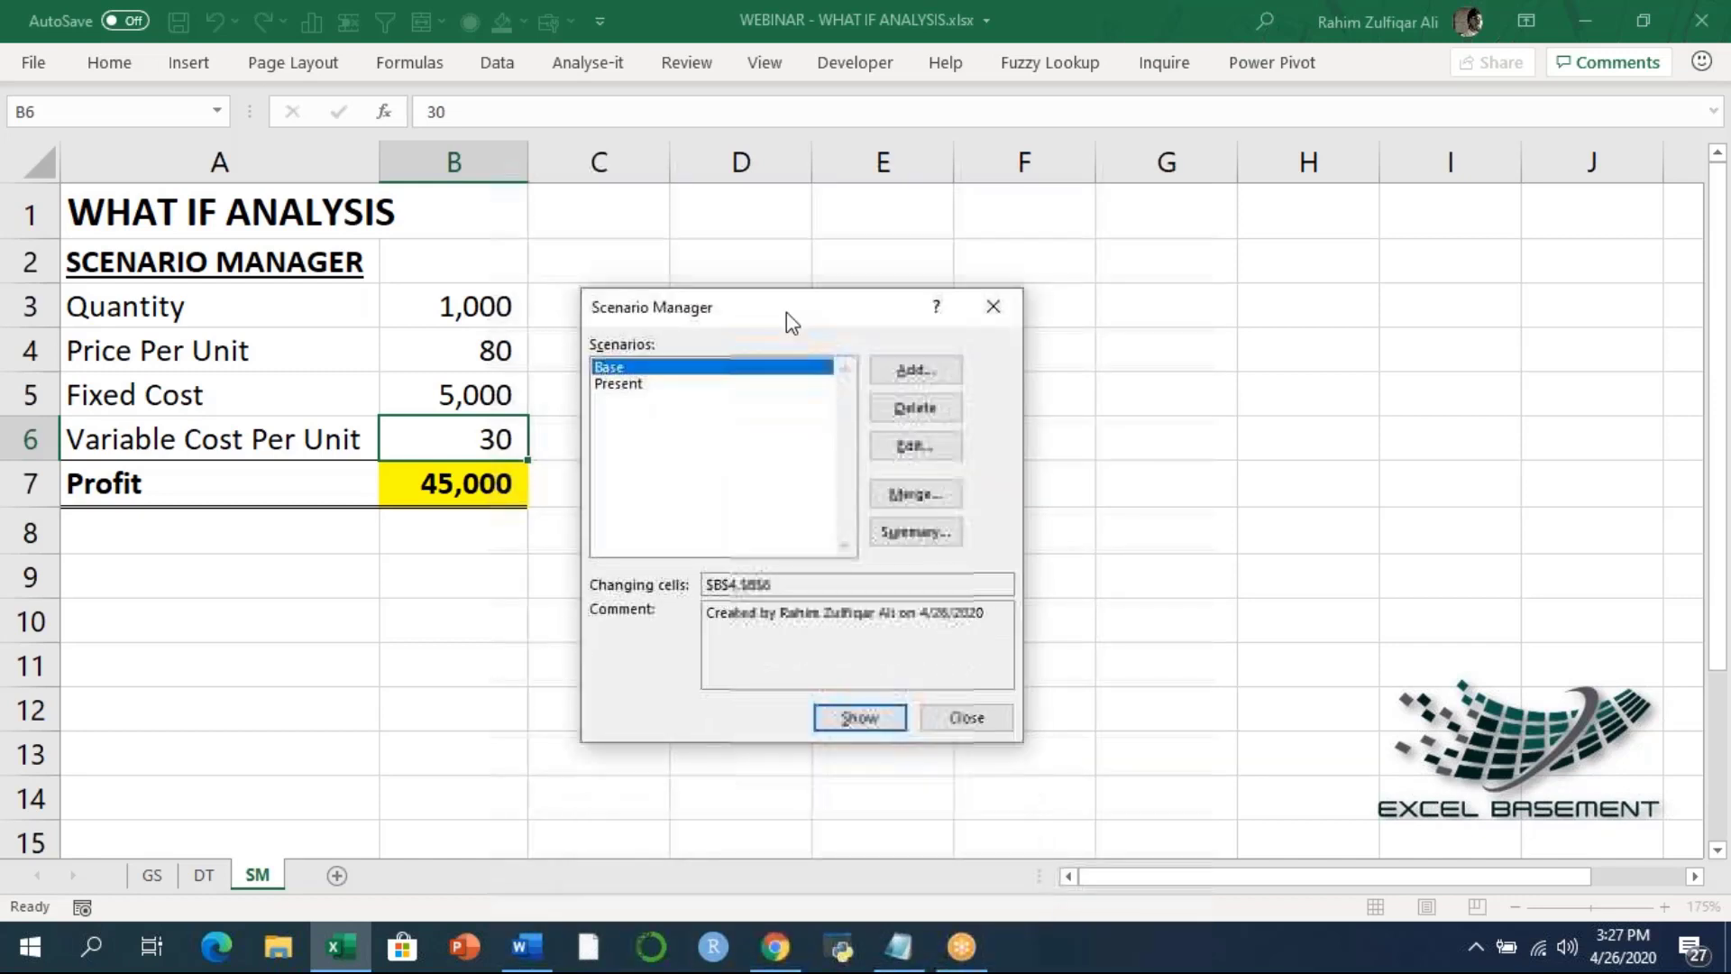
{"action": "left_click", "coordinate": [914, 380]}
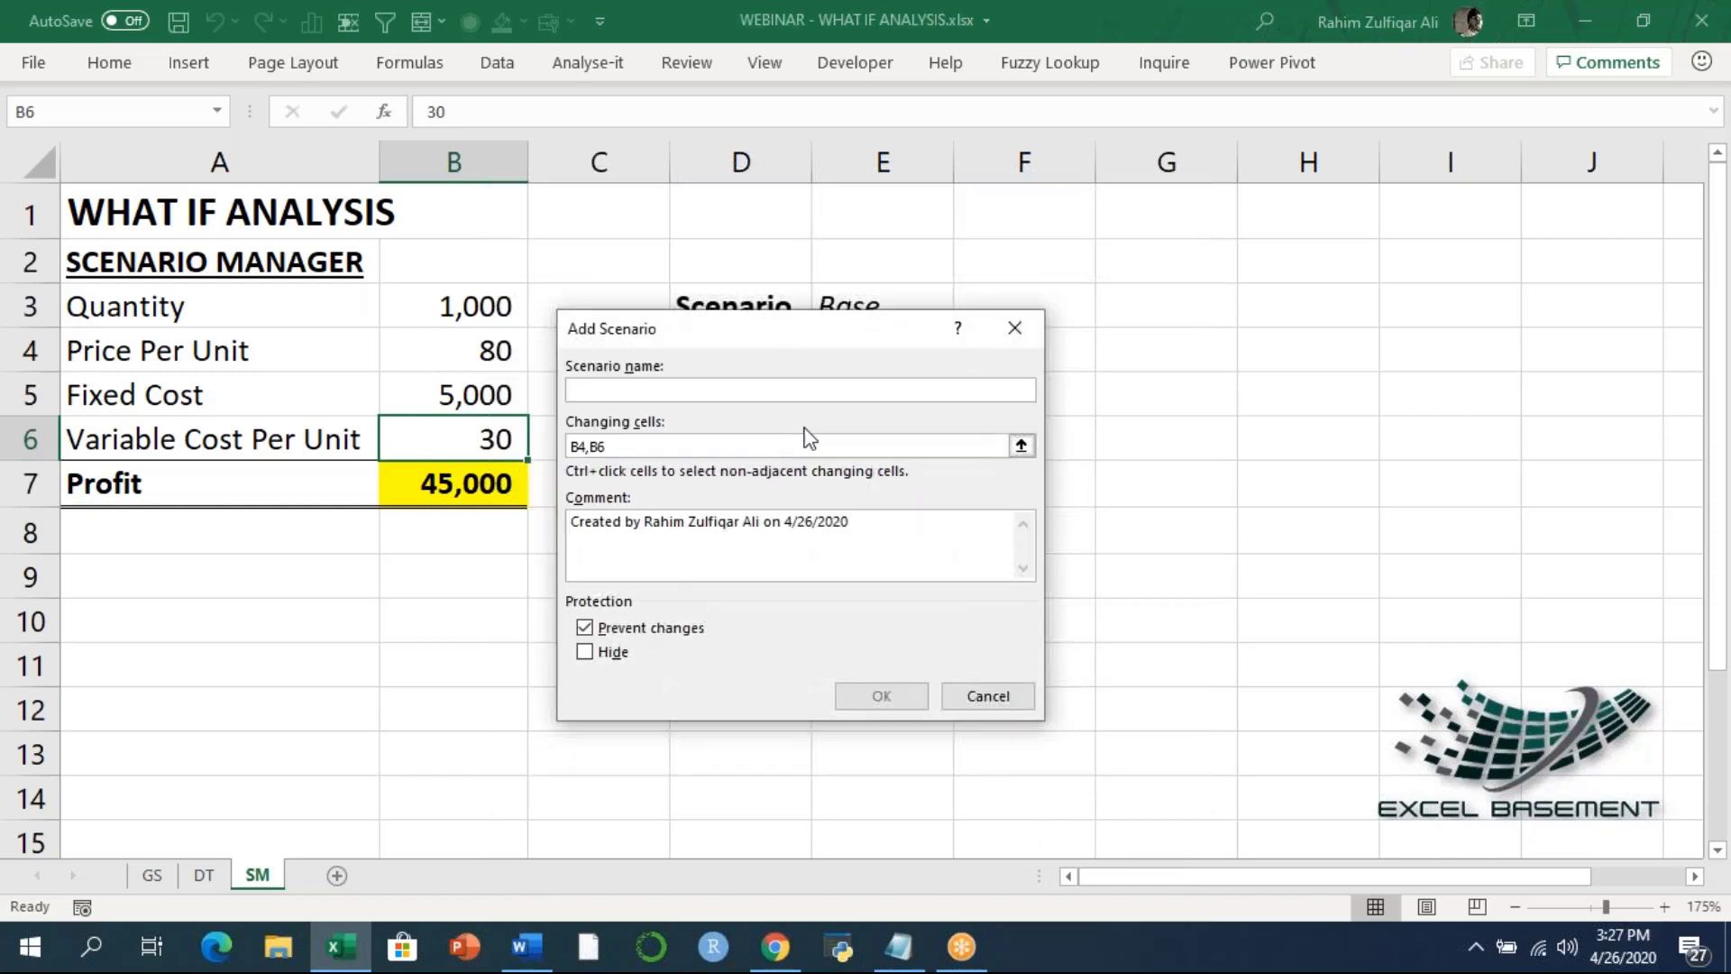
{"action": "type", "text": "Best"}
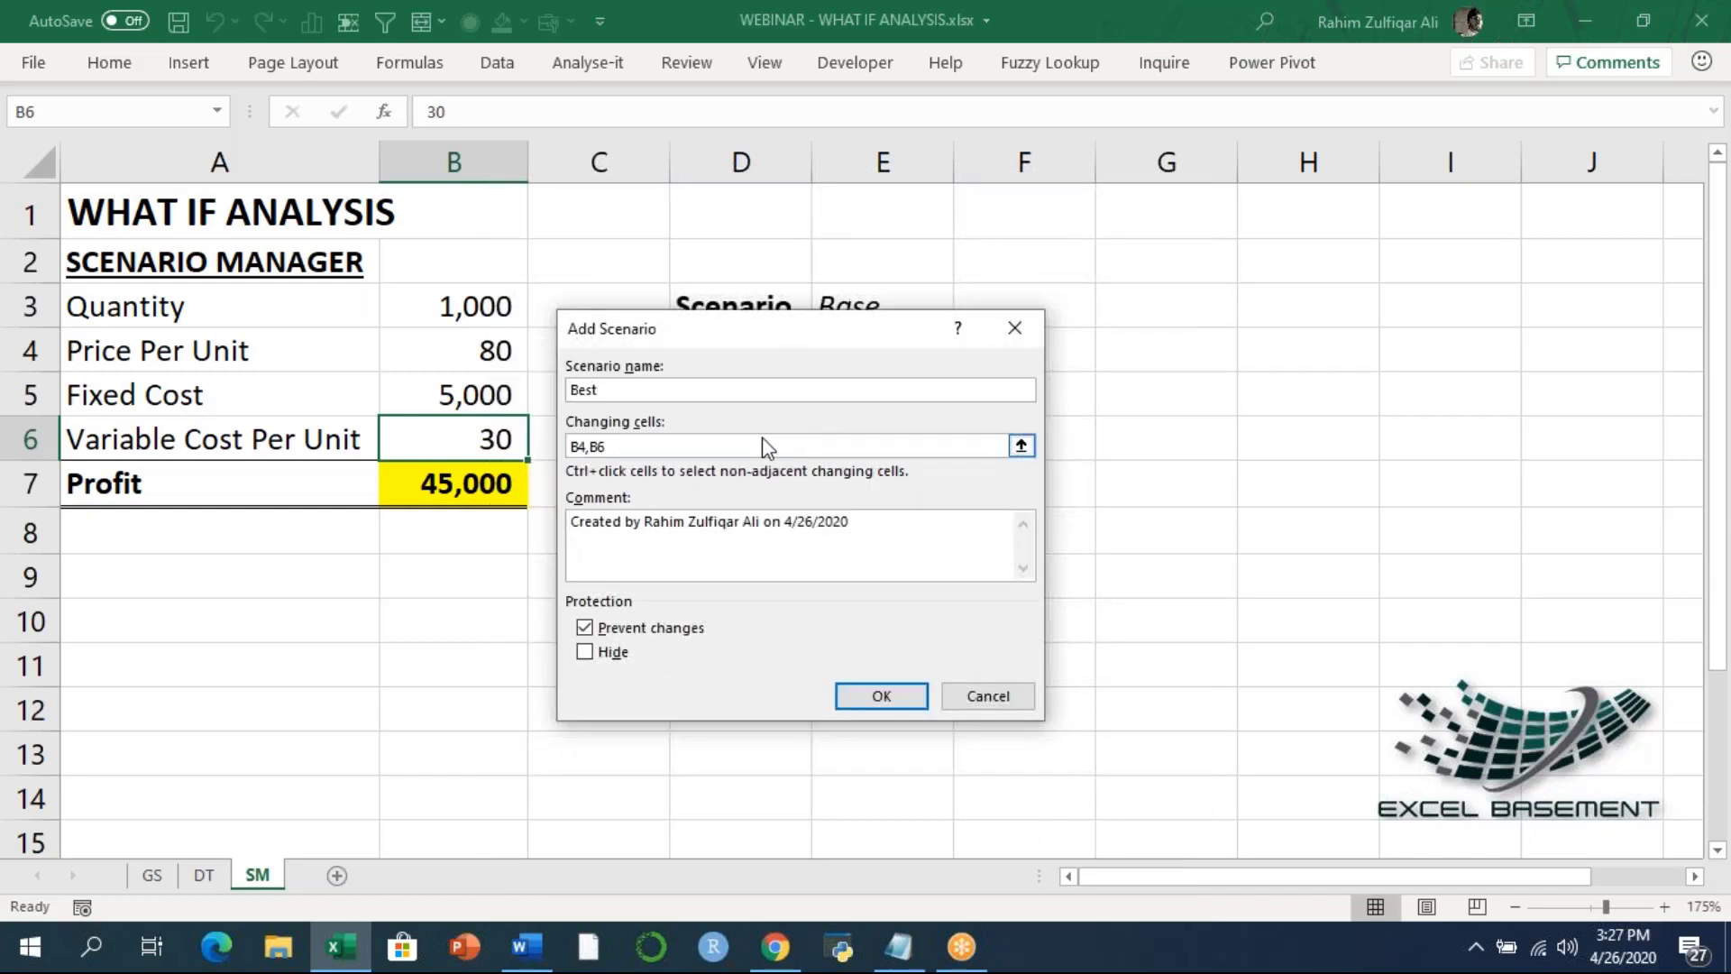
{"action": "left_click", "coordinate": [753, 446]}
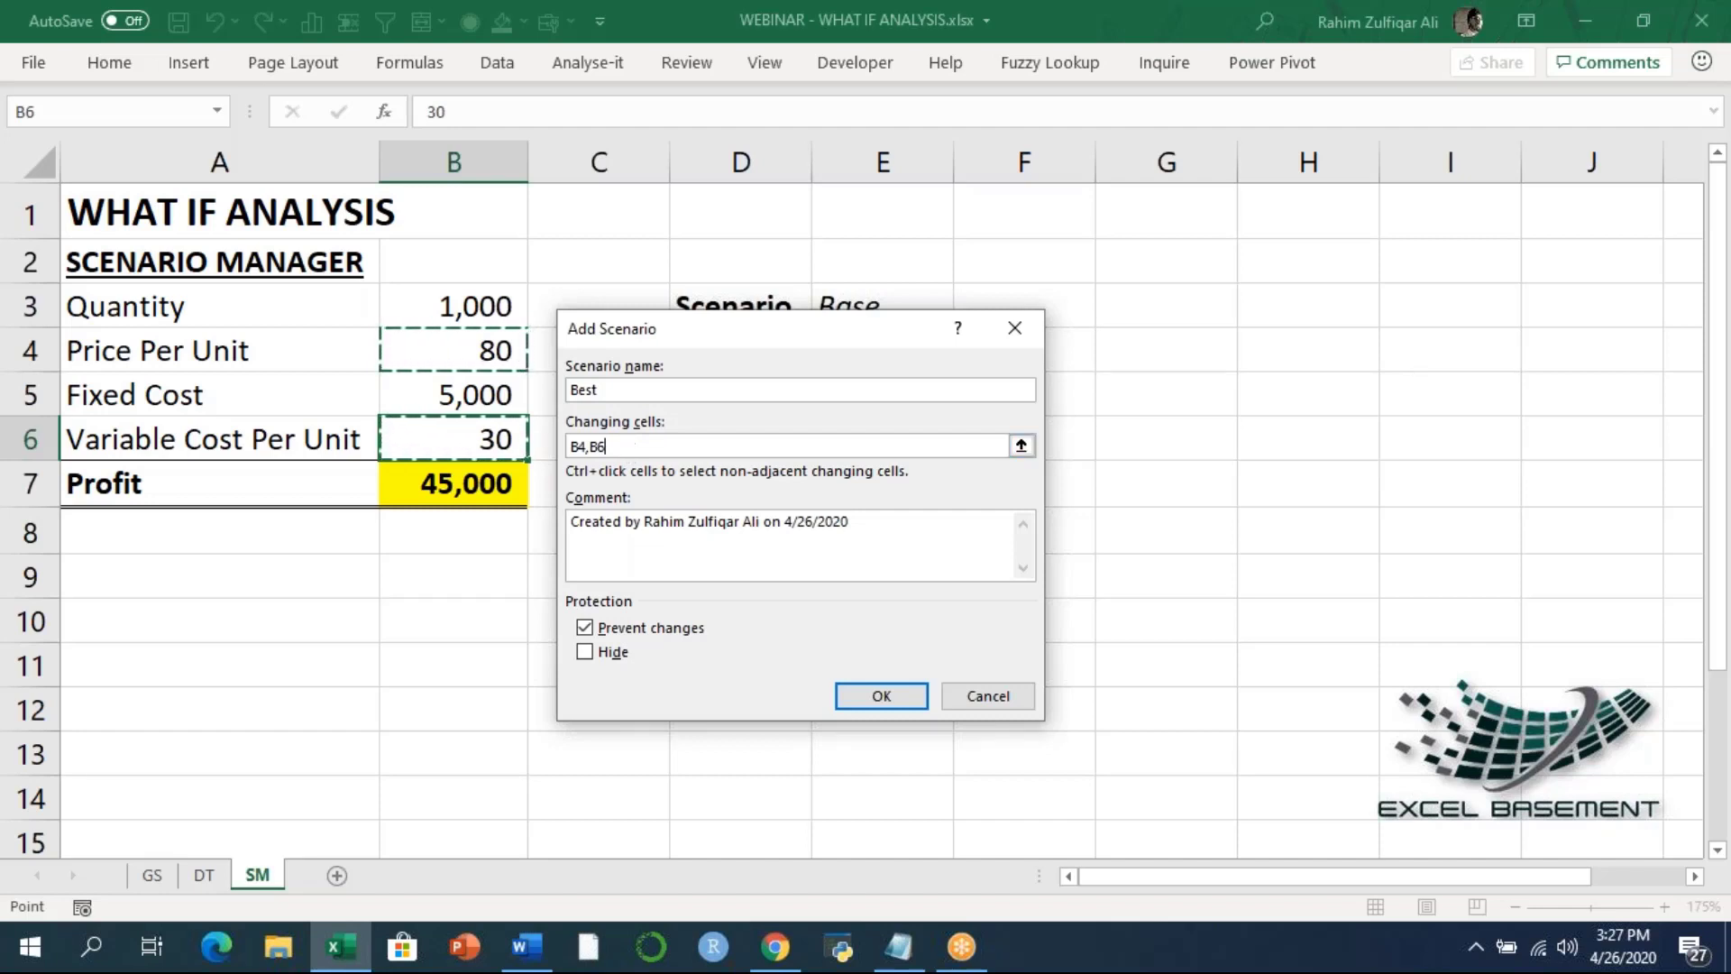
{"action": "left_click", "coordinate": [881, 696]}
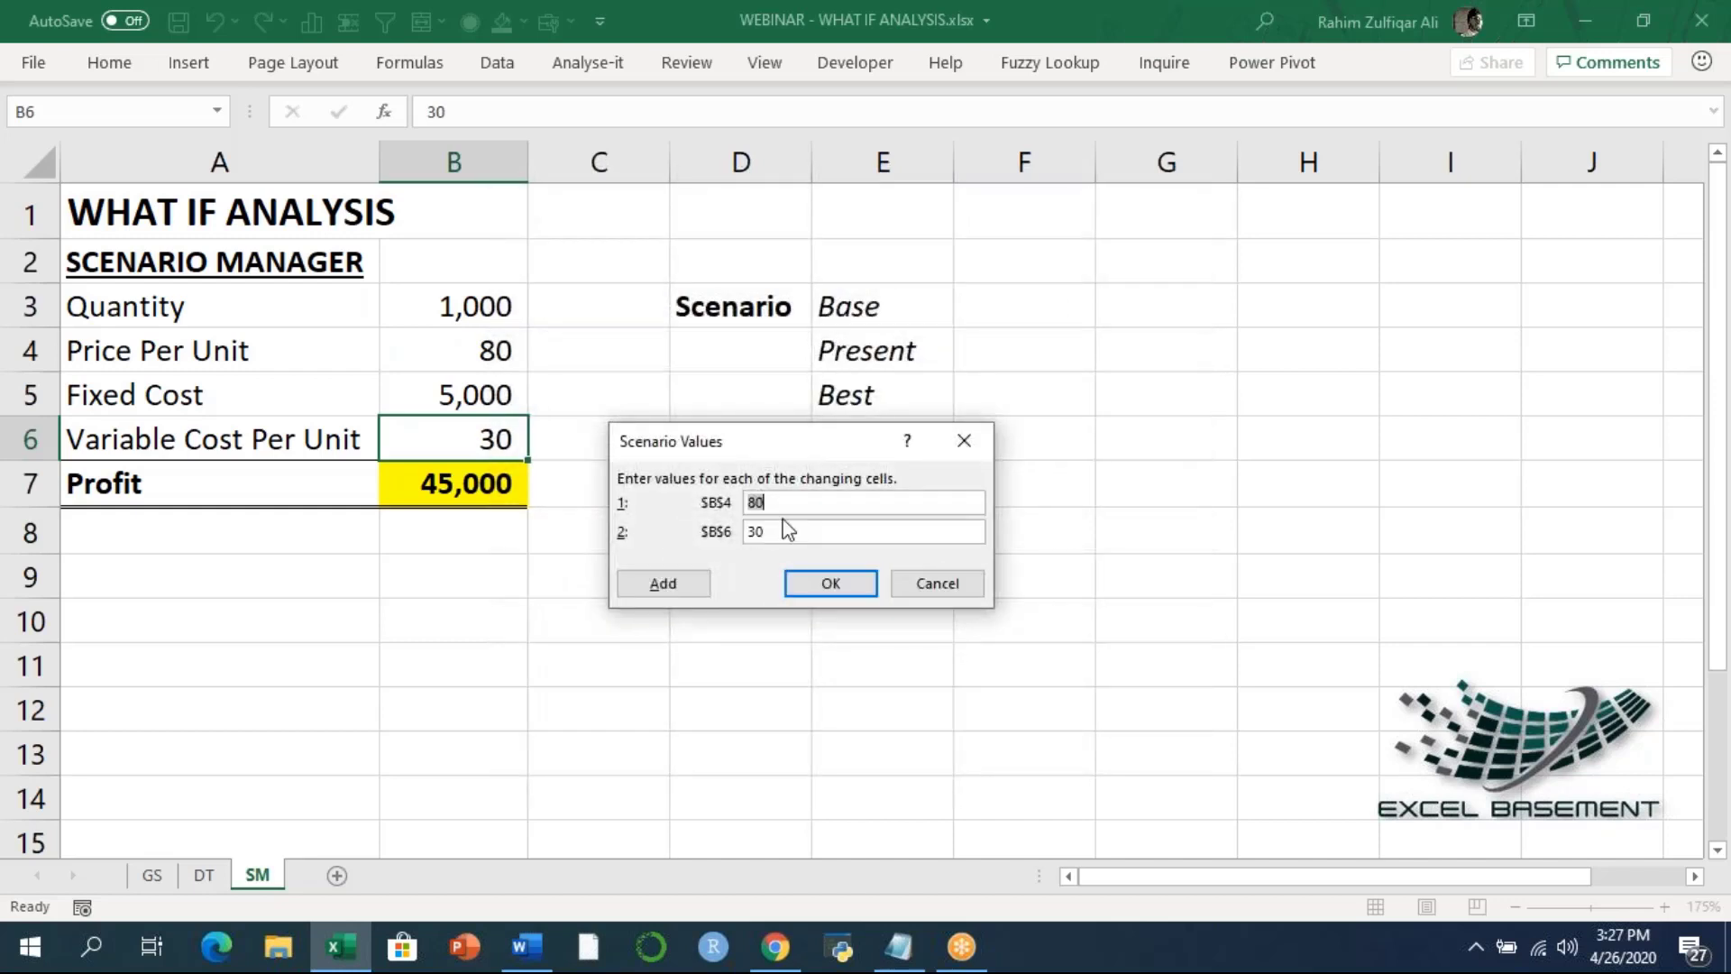
{"action": "type", "text": "120"}
{"action": "left_click_drag", "start_coordinate": [778, 527], "coordinate": [734, 534]}
{"action": "type", "text": "50"}
{"action": "left_click", "coordinate": [842, 587]}
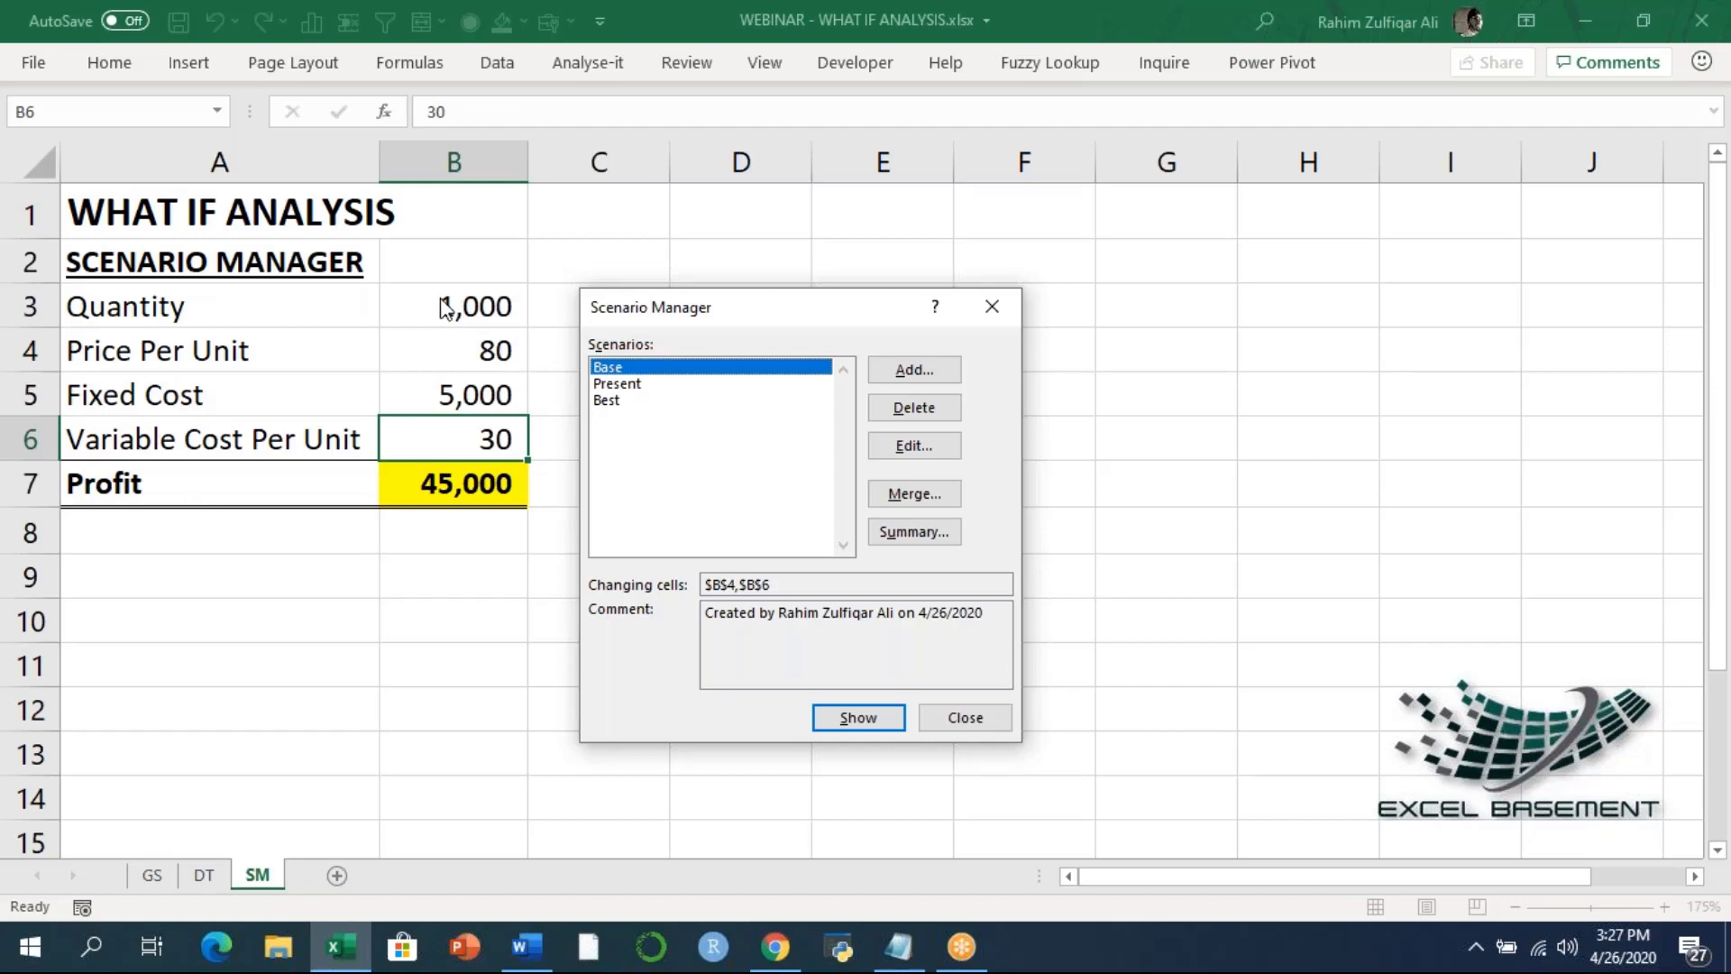
Step: Apply the Best, Base, Present and Best scenarios to the model in turn, finishing with Present
{"action": "left_click", "coordinate": [609, 404]}
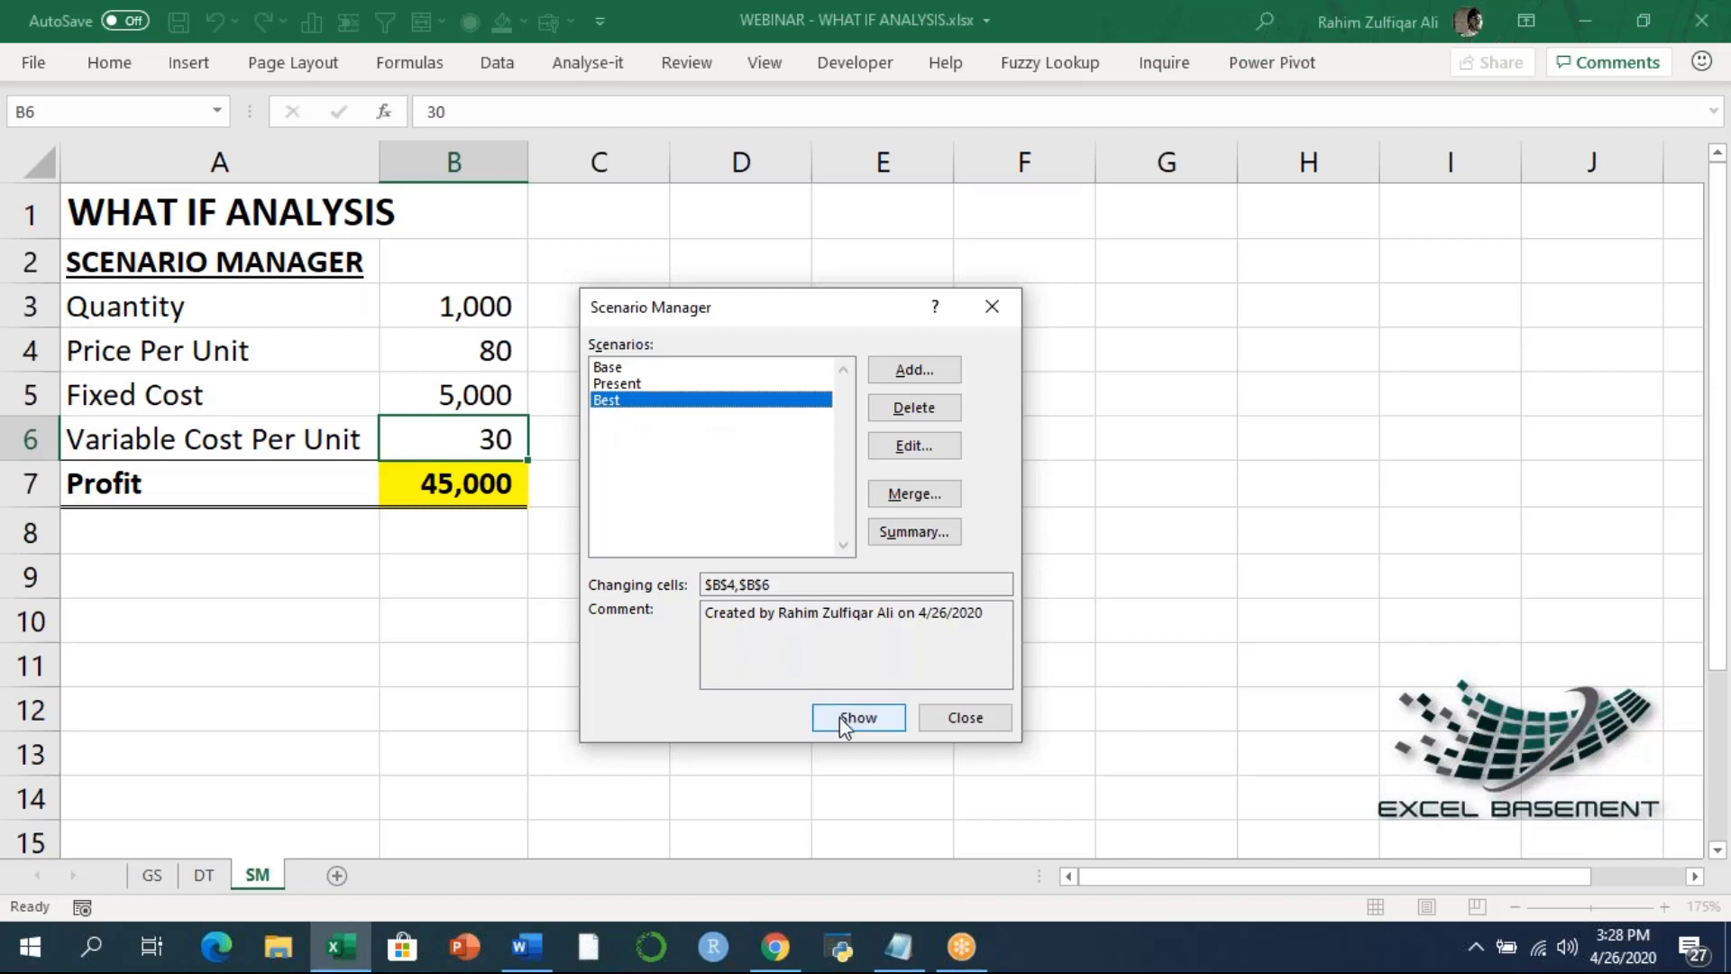
{"action": "left_click", "coordinate": [864, 715]}
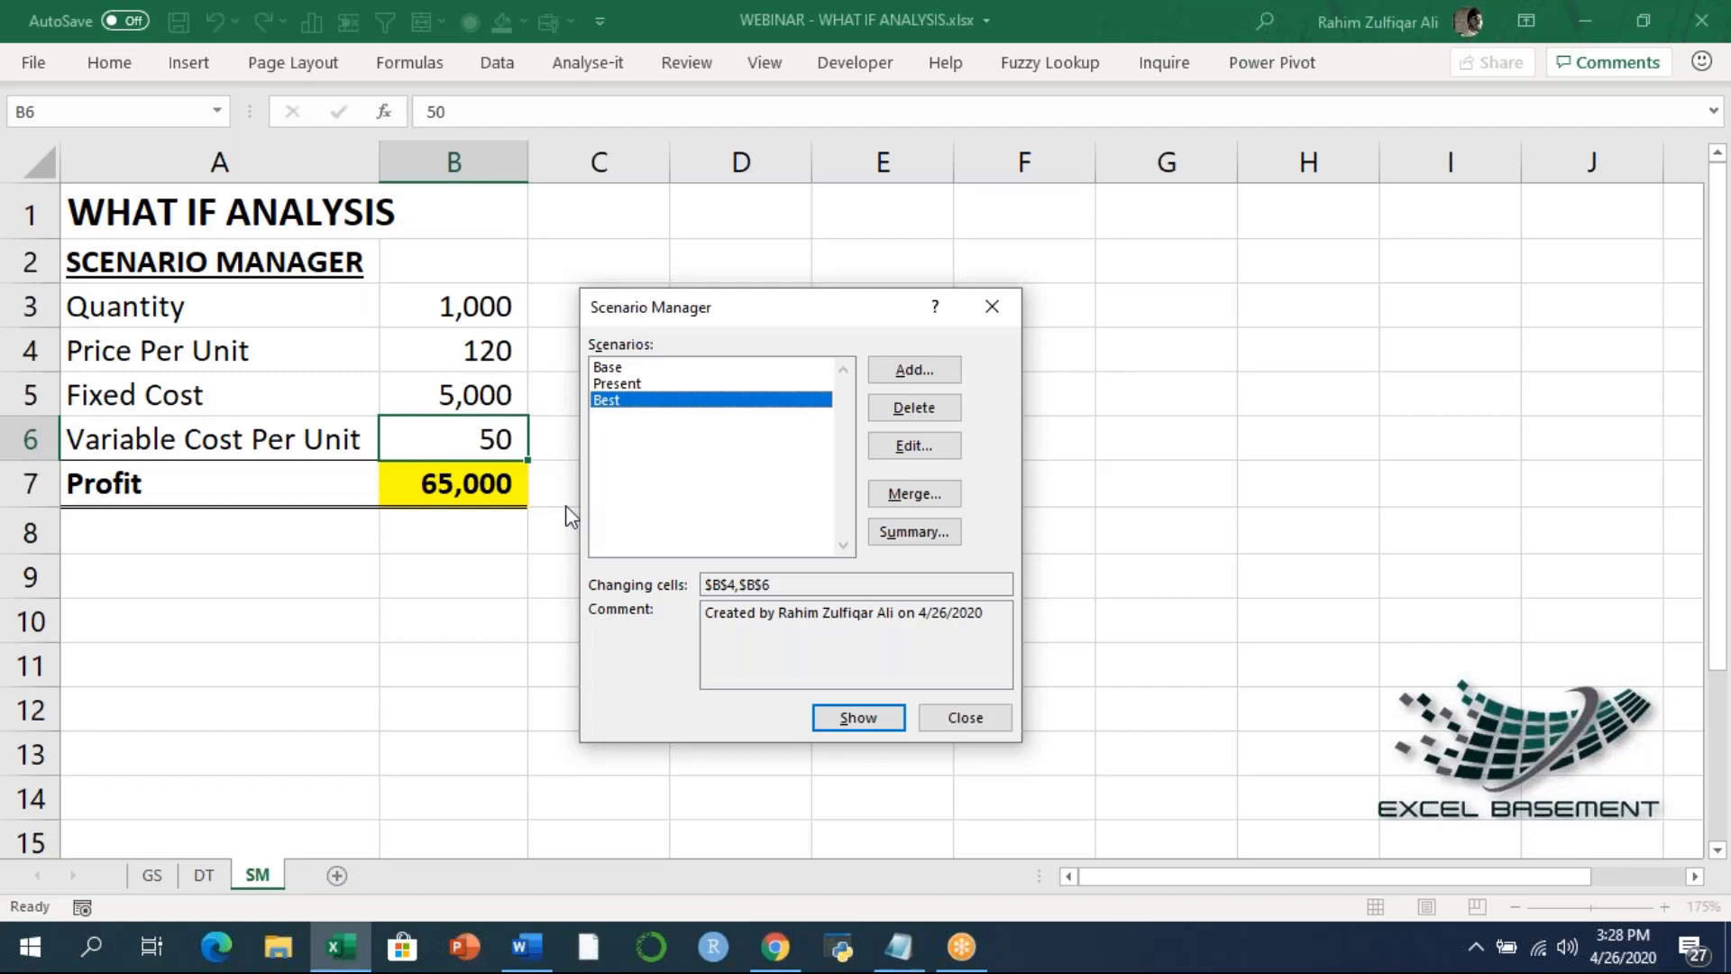
{"action": "left_click", "coordinate": [619, 367]}
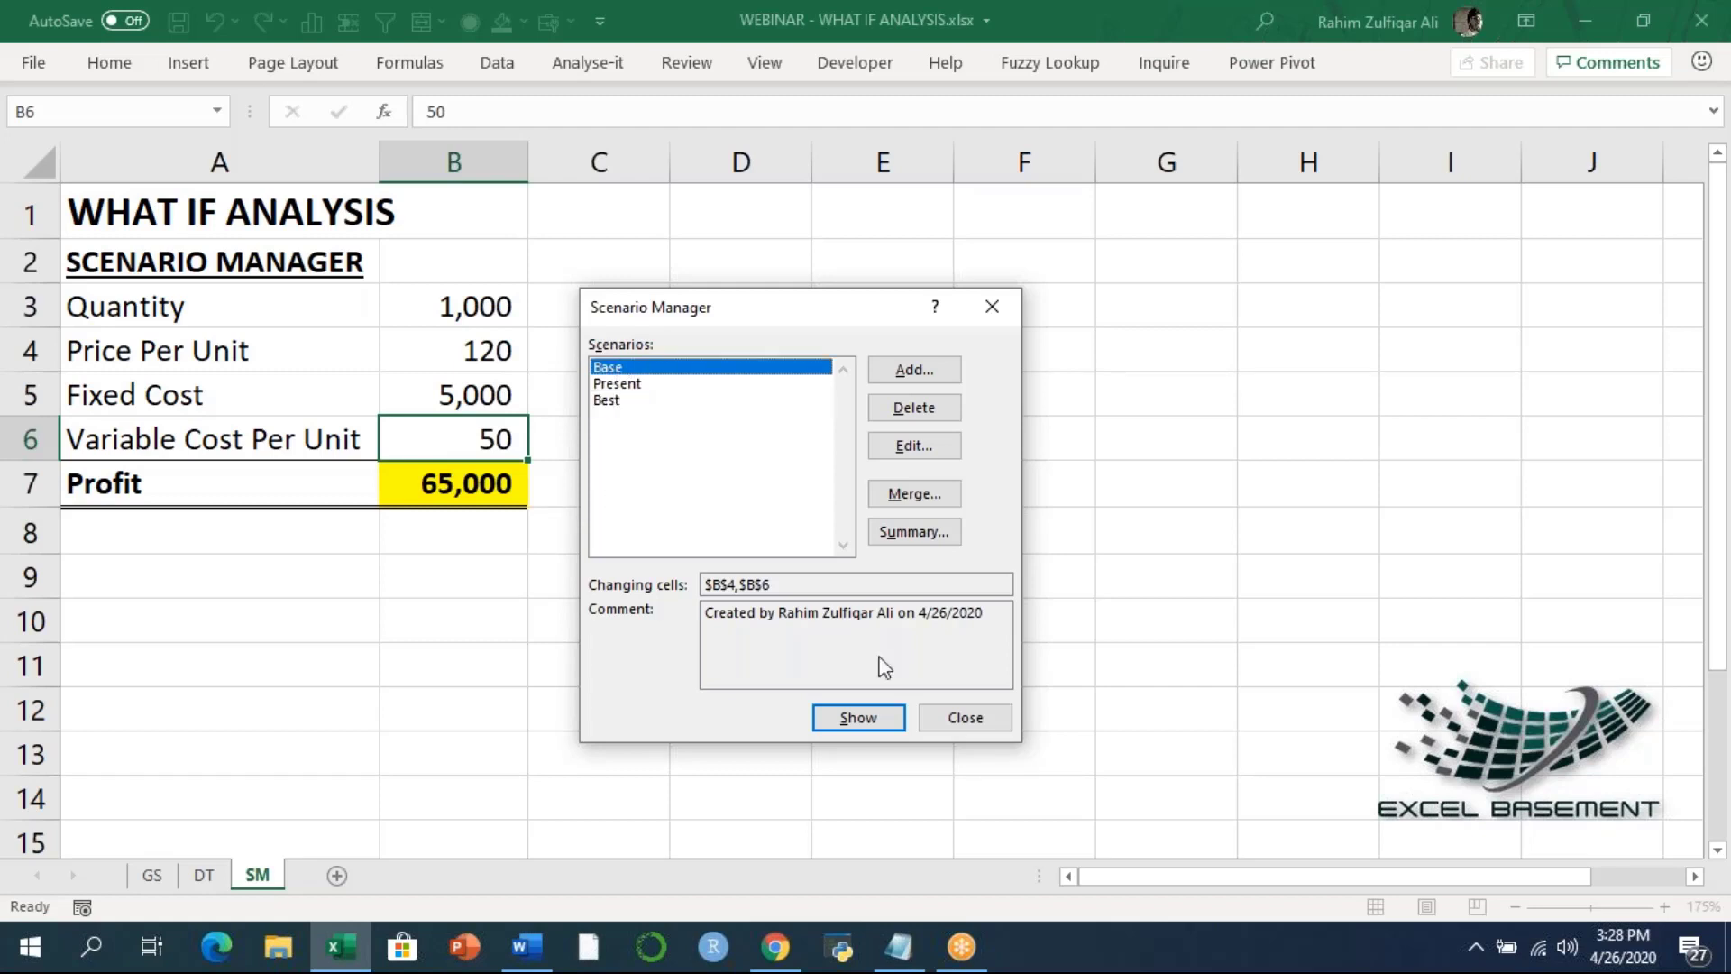
{"action": "left_click", "coordinate": [856, 721]}
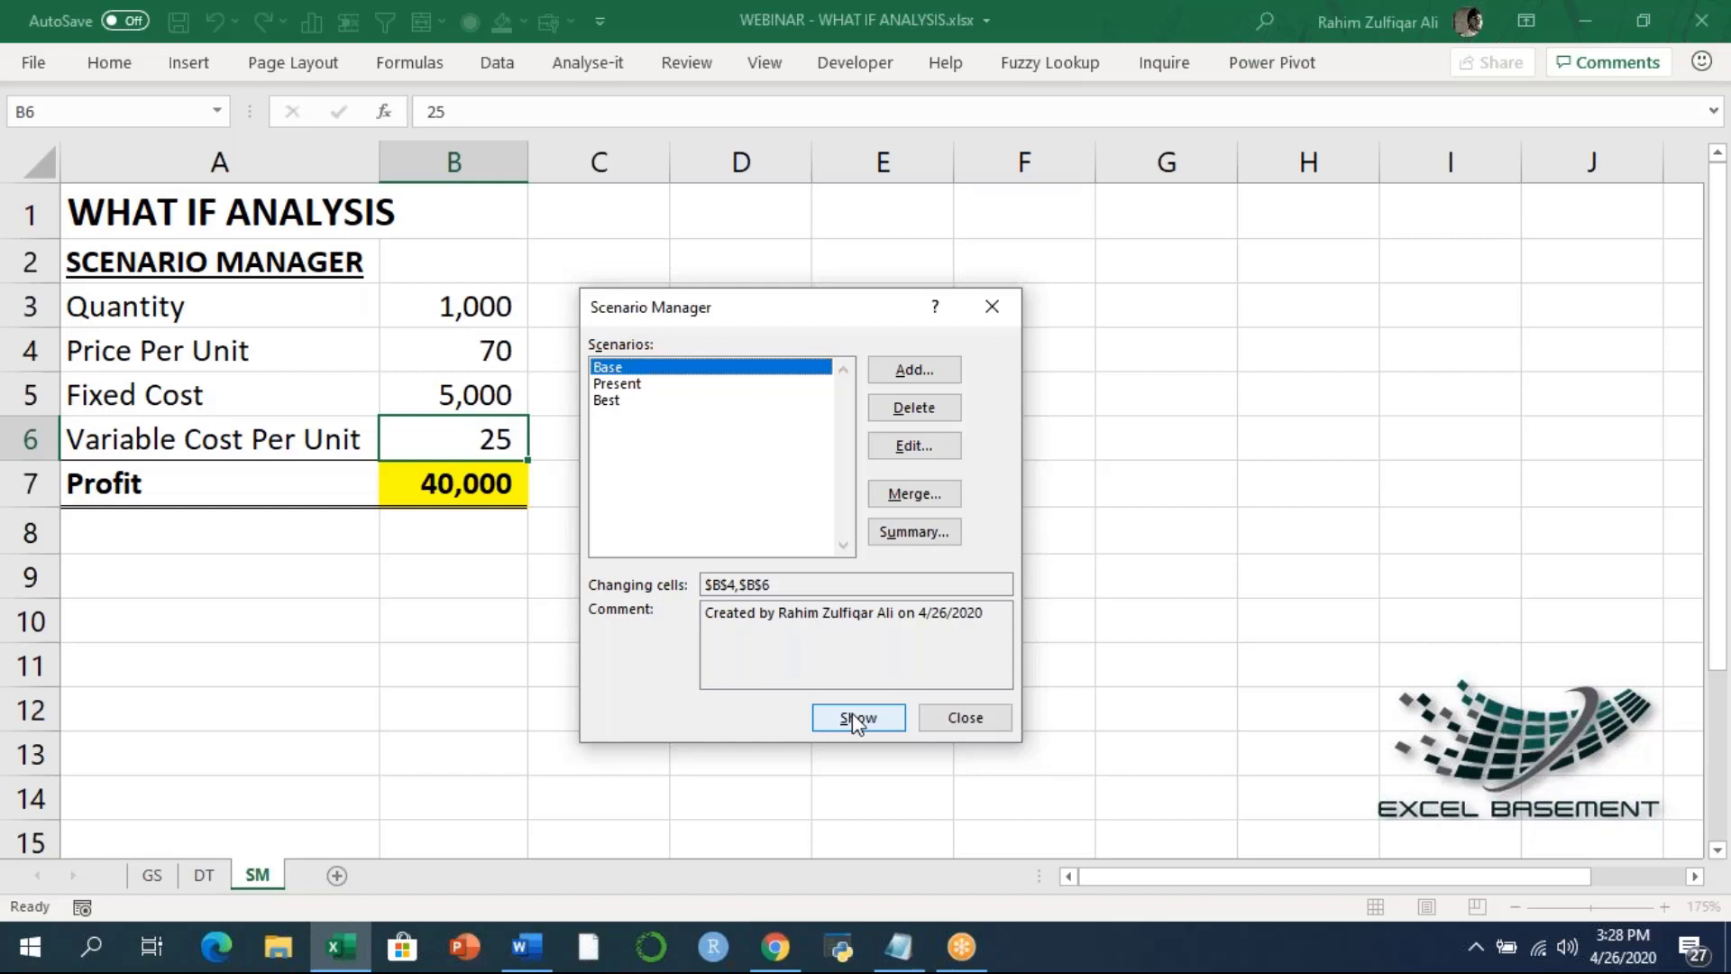
{"action": "left_click", "coordinate": [631, 384]}
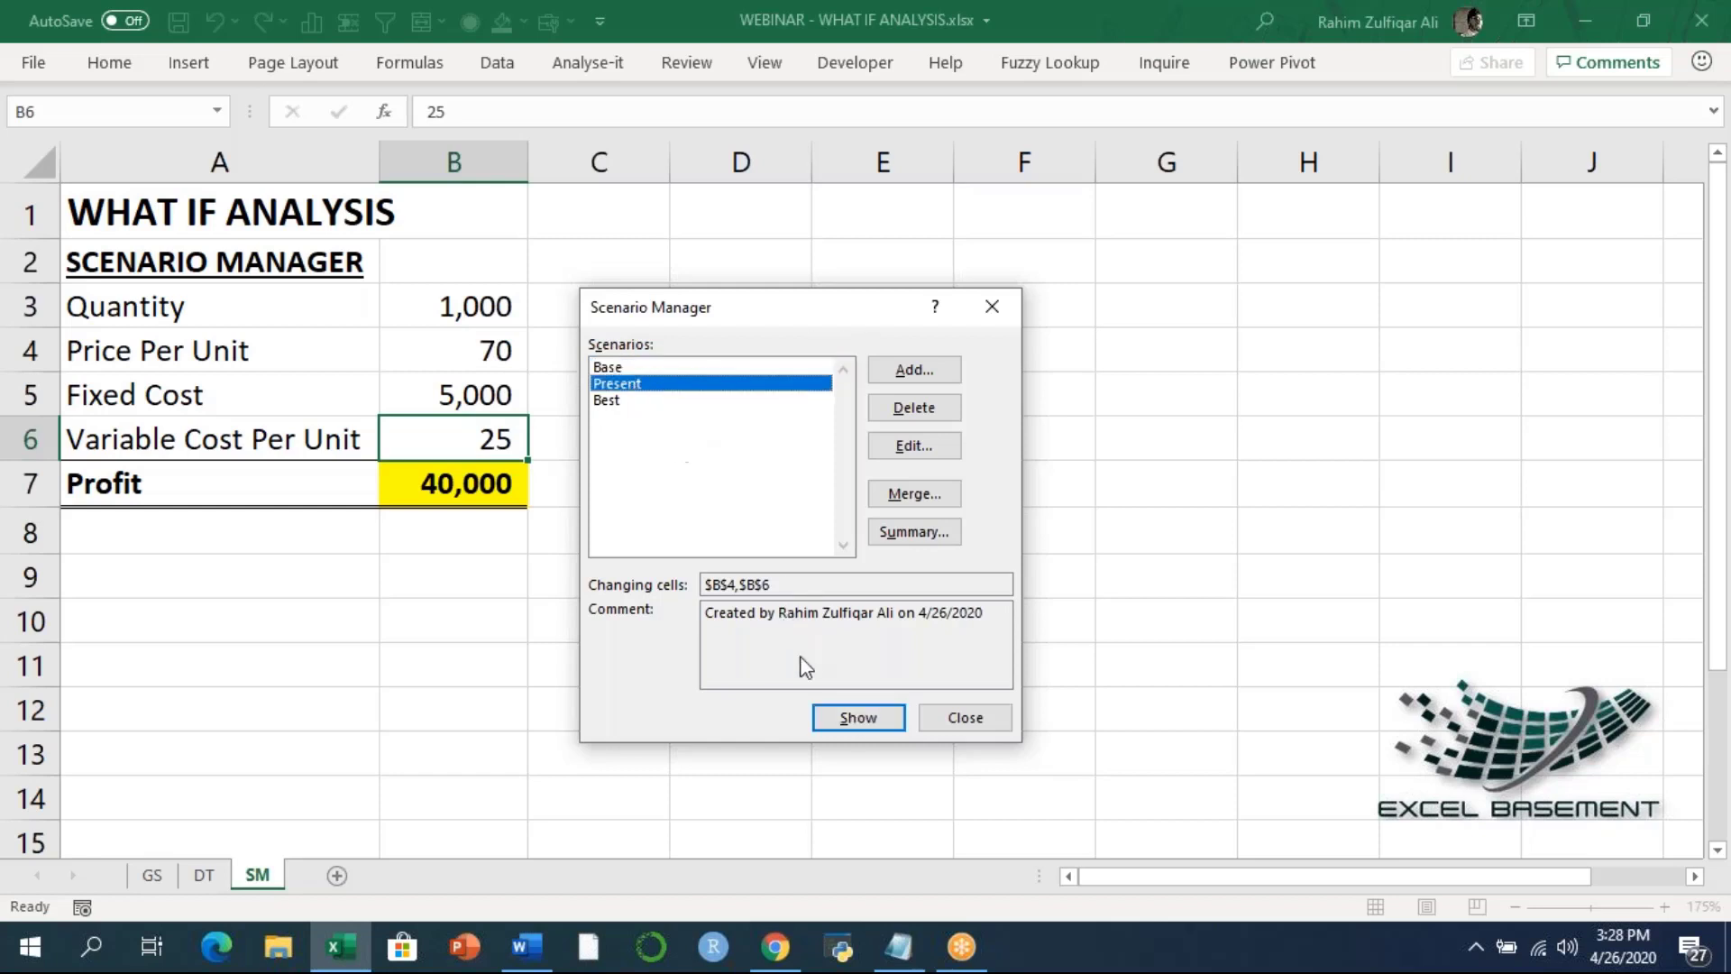
{"action": "left_click", "coordinate": [834, 718]}
{"action": "left_click", "coordinate": [644, 400]}
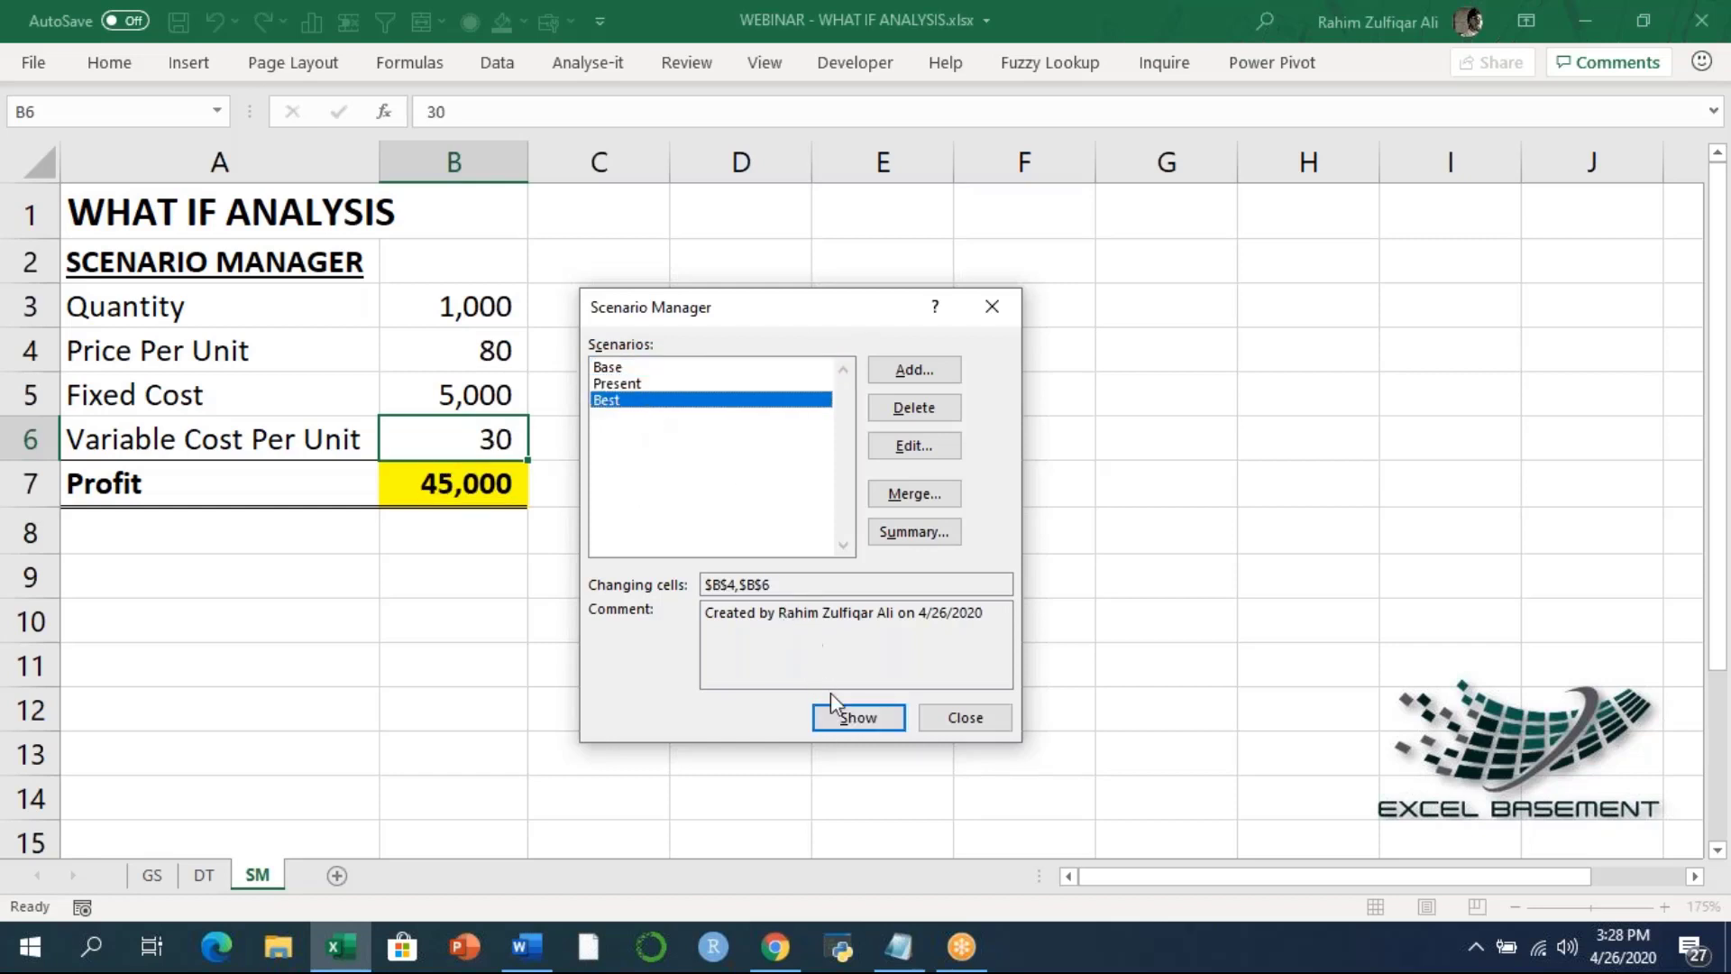
{"action": "left_click", "coordinate": [833, 715]}
{"action": "left_click", "coordinate": [645, 384]}
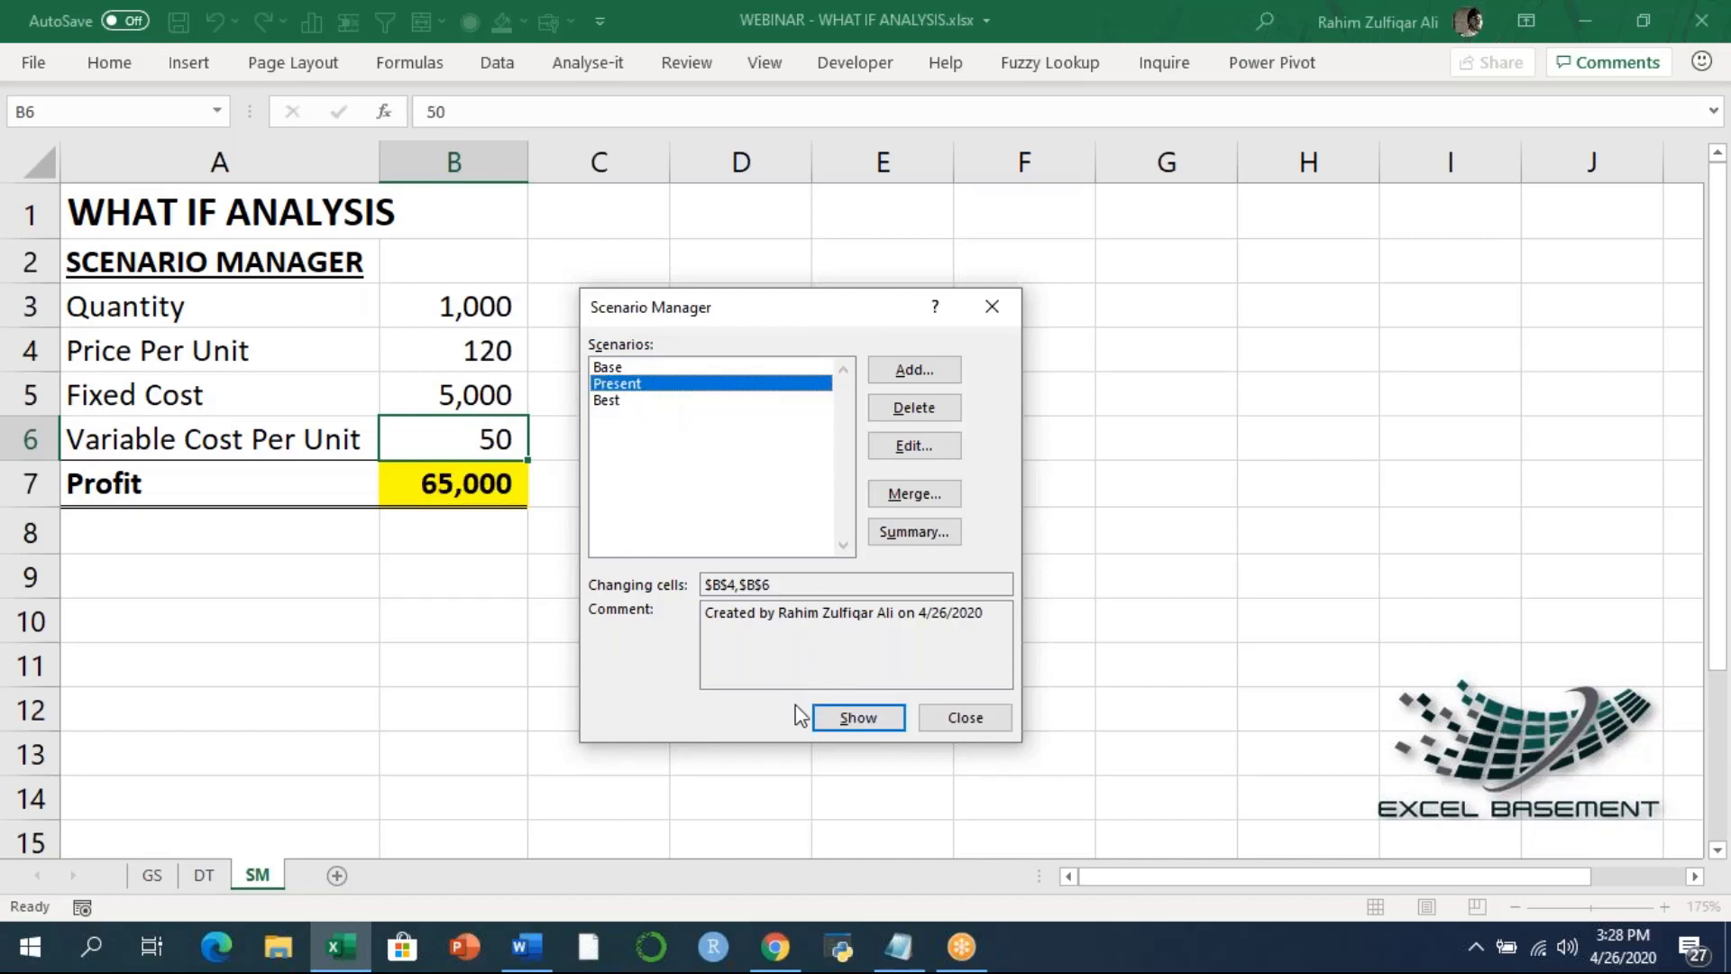
{"action": "left_click", "coordinate": [823, 717]}
Step: Generate a Scenario summary report with B7 as the result cell
{"action": "left_click", "coordinate": [911, 536]}
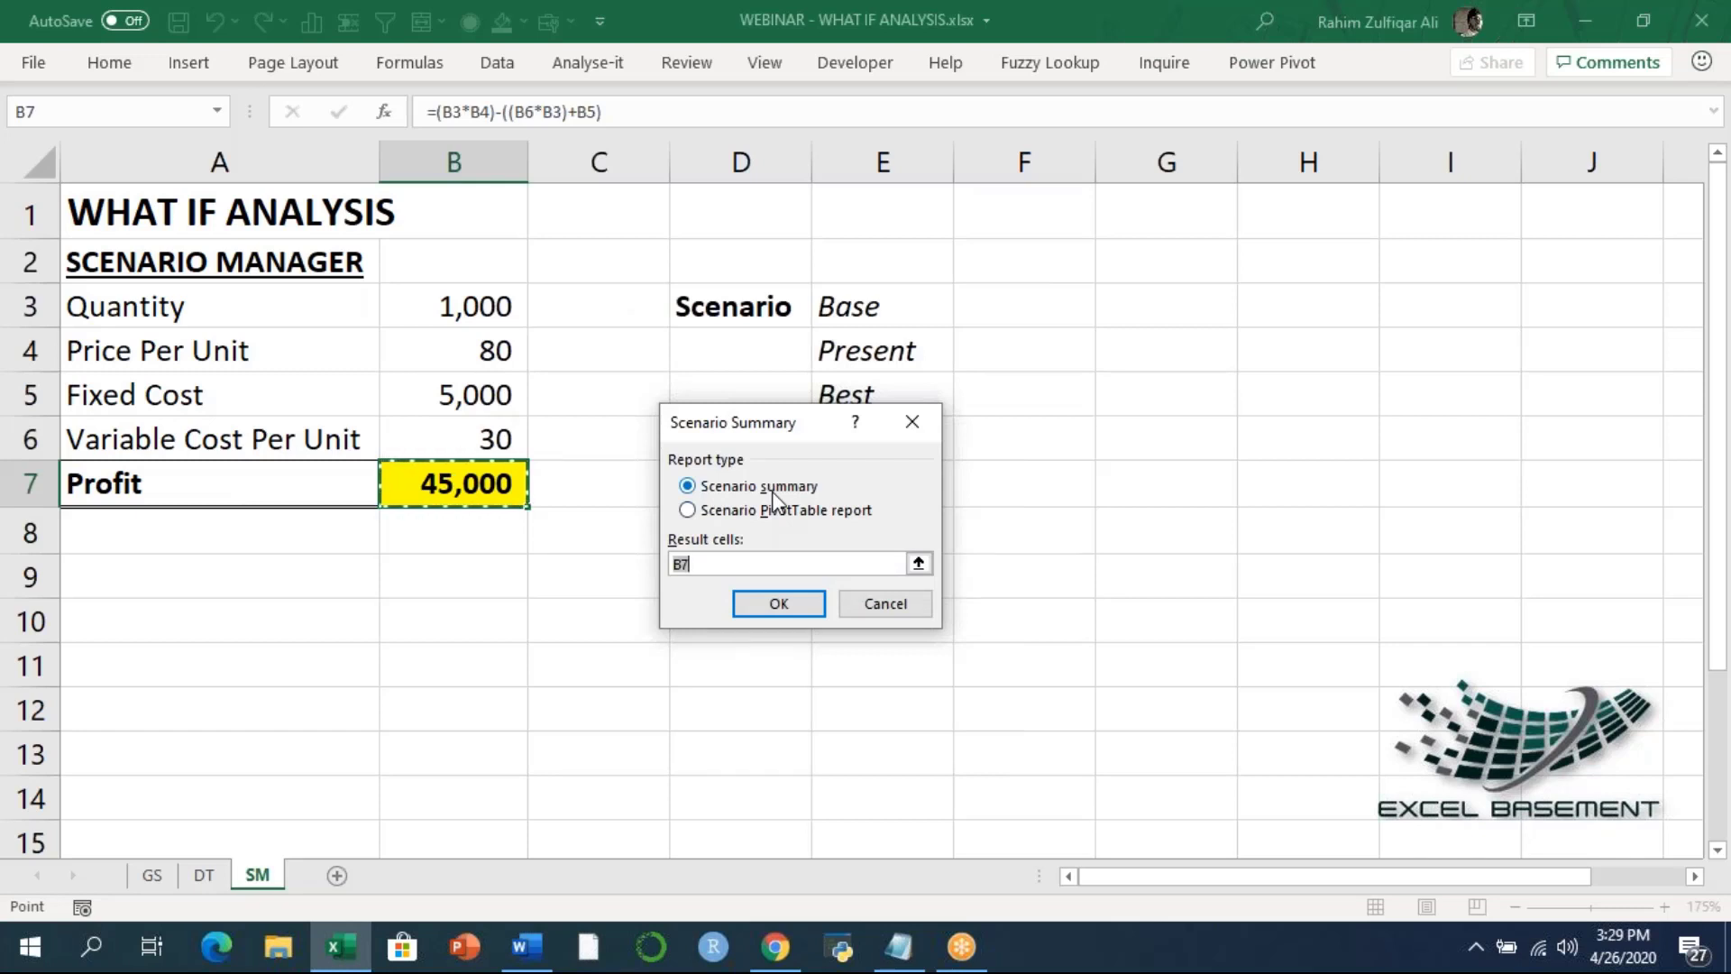
{"action": "left_click", "coordinate": [764, 605]}
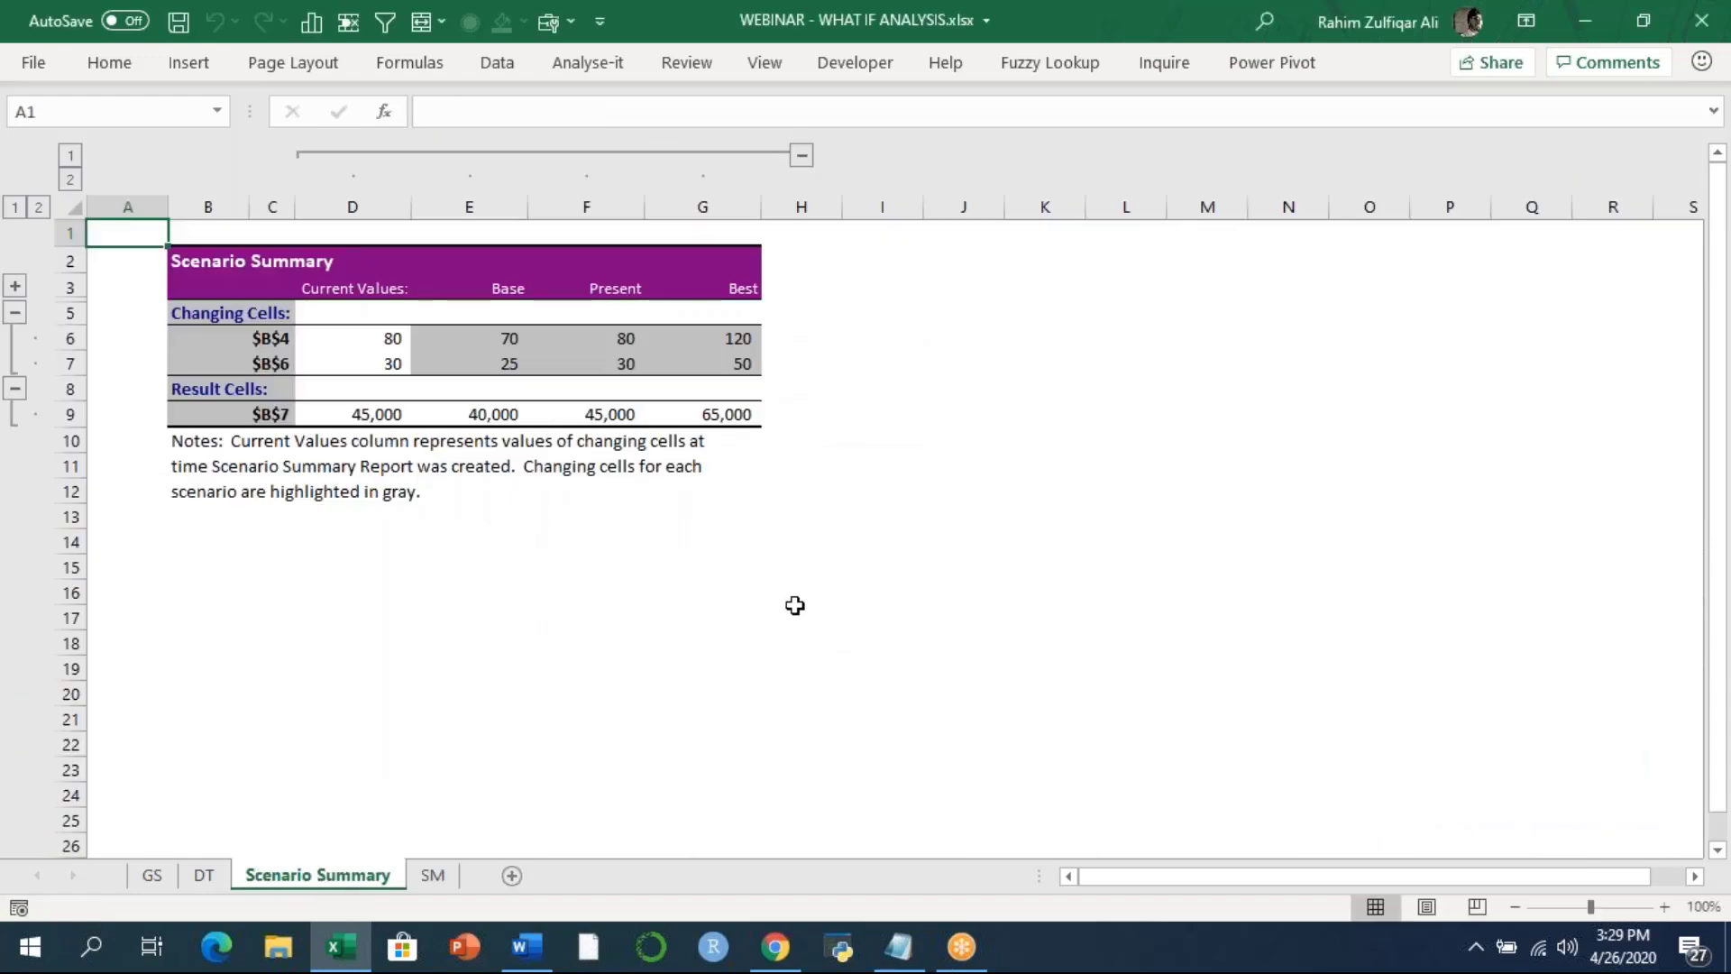
{"action": "scroll", "coordinate": [795, 605], "scroll_direction": "up", "scroll_amount": 4}
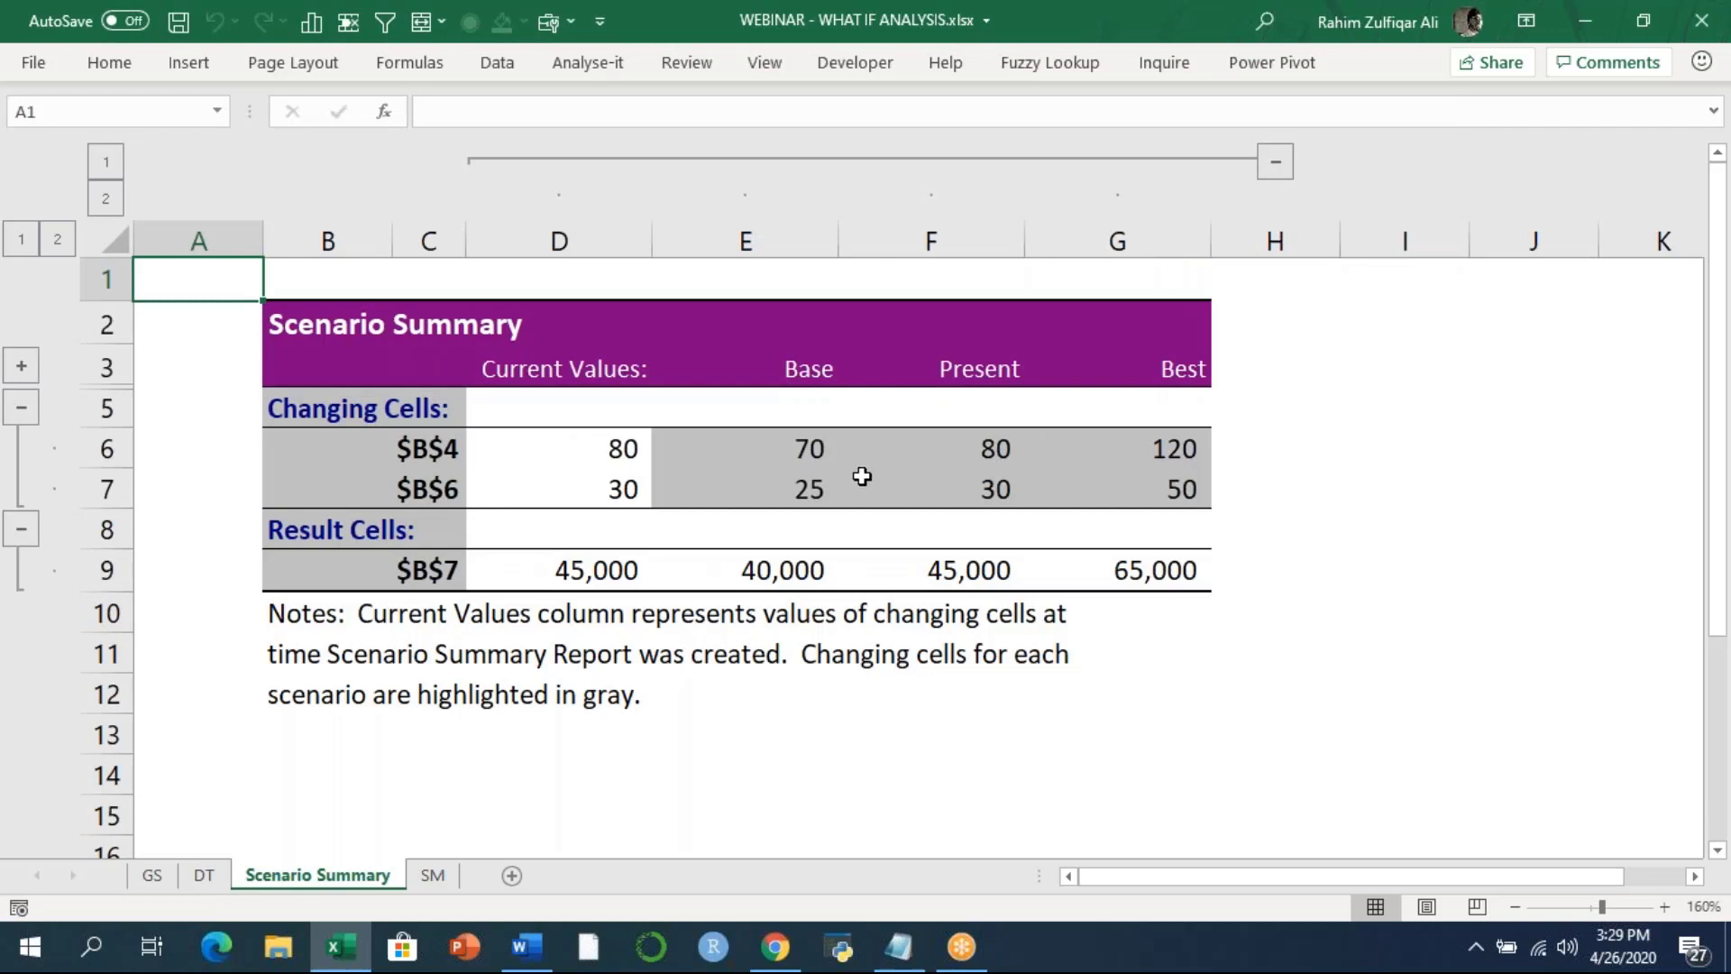
Step: Examine the Base, Present and Best columns of the scenario summary and compare their profit results
{"action": "left_click_drag", "start_coordinate": [803, 367], "coordinate": [811, 570]}
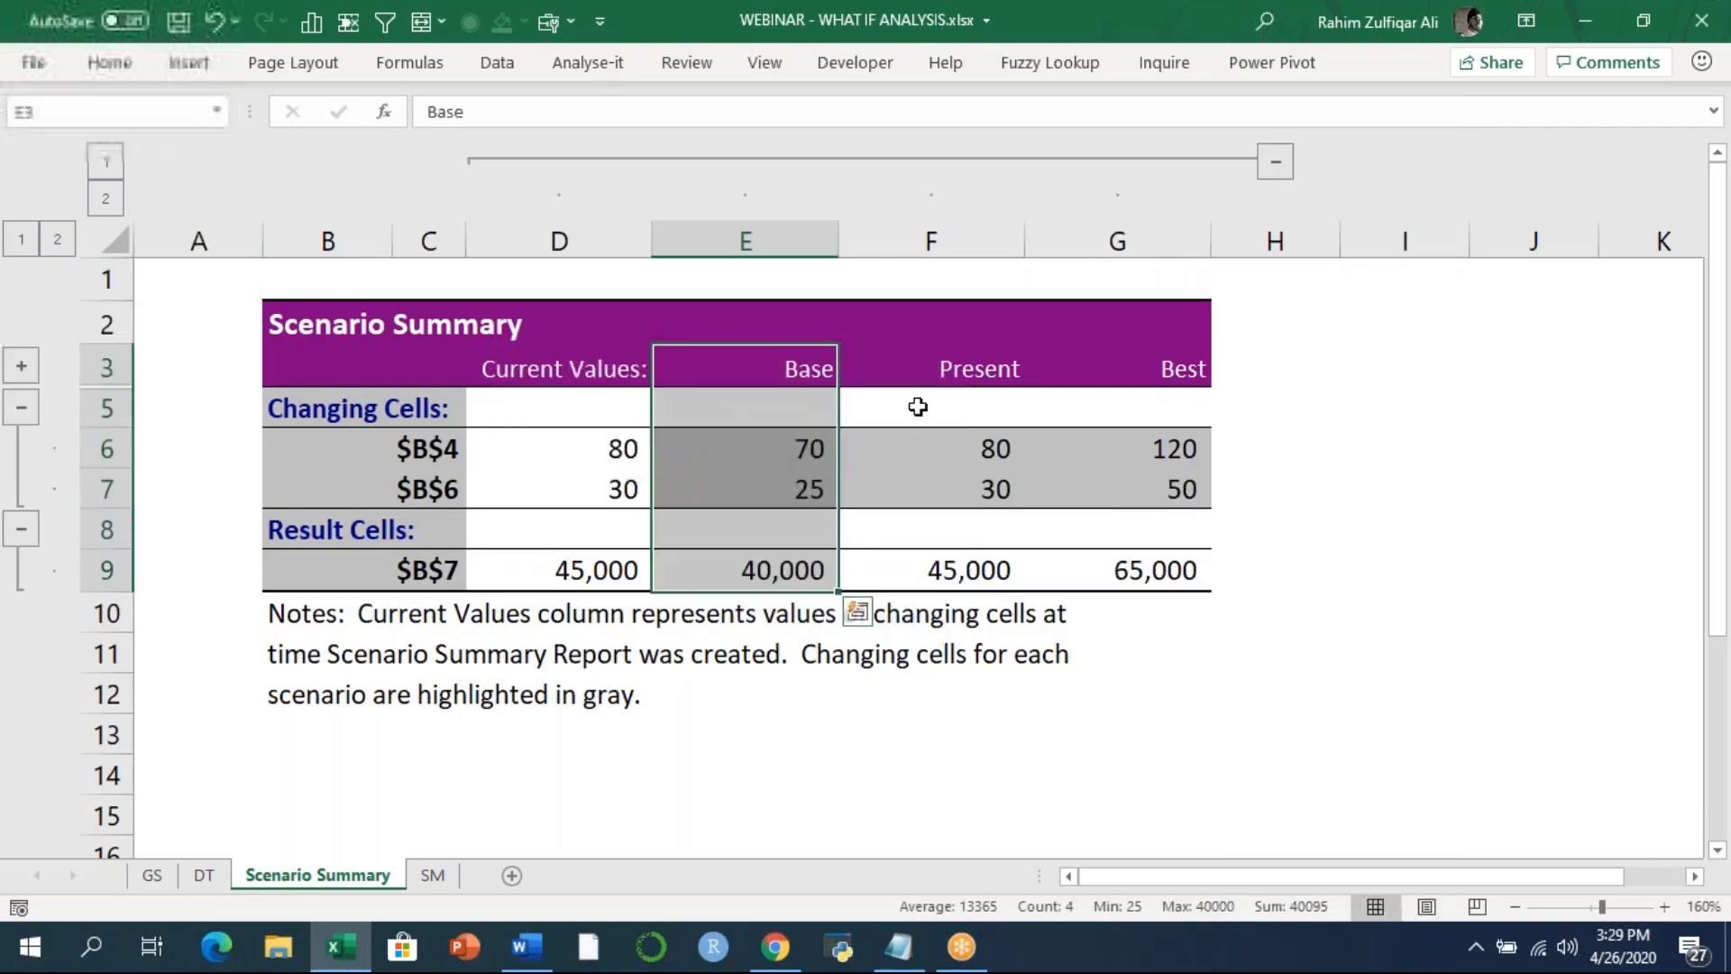
{"action": "left_click", "coordinate": [931, 384]}
{"action": "left_click_drag", "start_coordinate": [931, 384], "coordinate": [964, 569]}
{"action": "left_click_drag", "start_coordinate": [1160, 367], "coordinate": [1159, 570]}
{"action": "left_click", "coordinate": [773, 568]}
{"action": "left_click", "coordinate": [938, 568]}
{"action": "left_click", "coordinate": [1143, 567]}
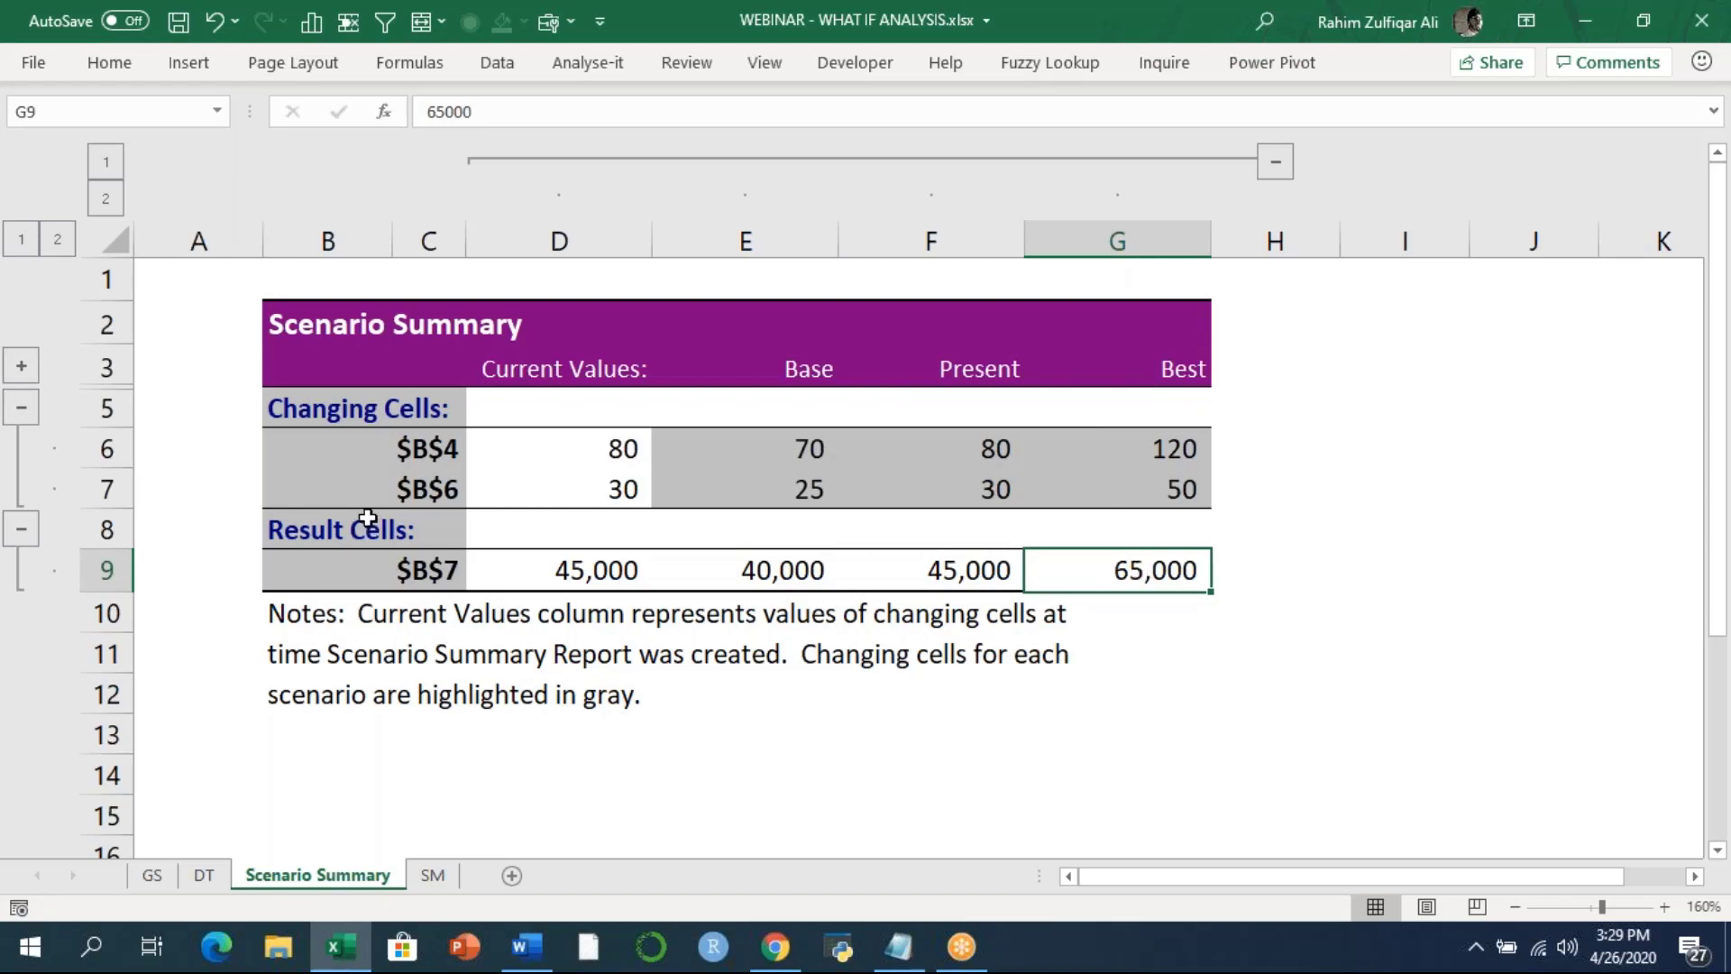
Step: Compare the summary's changing and result cell references with the row labels in column A of the SM sheet
{"action": "left_click", "coordinate": [397, 443]}
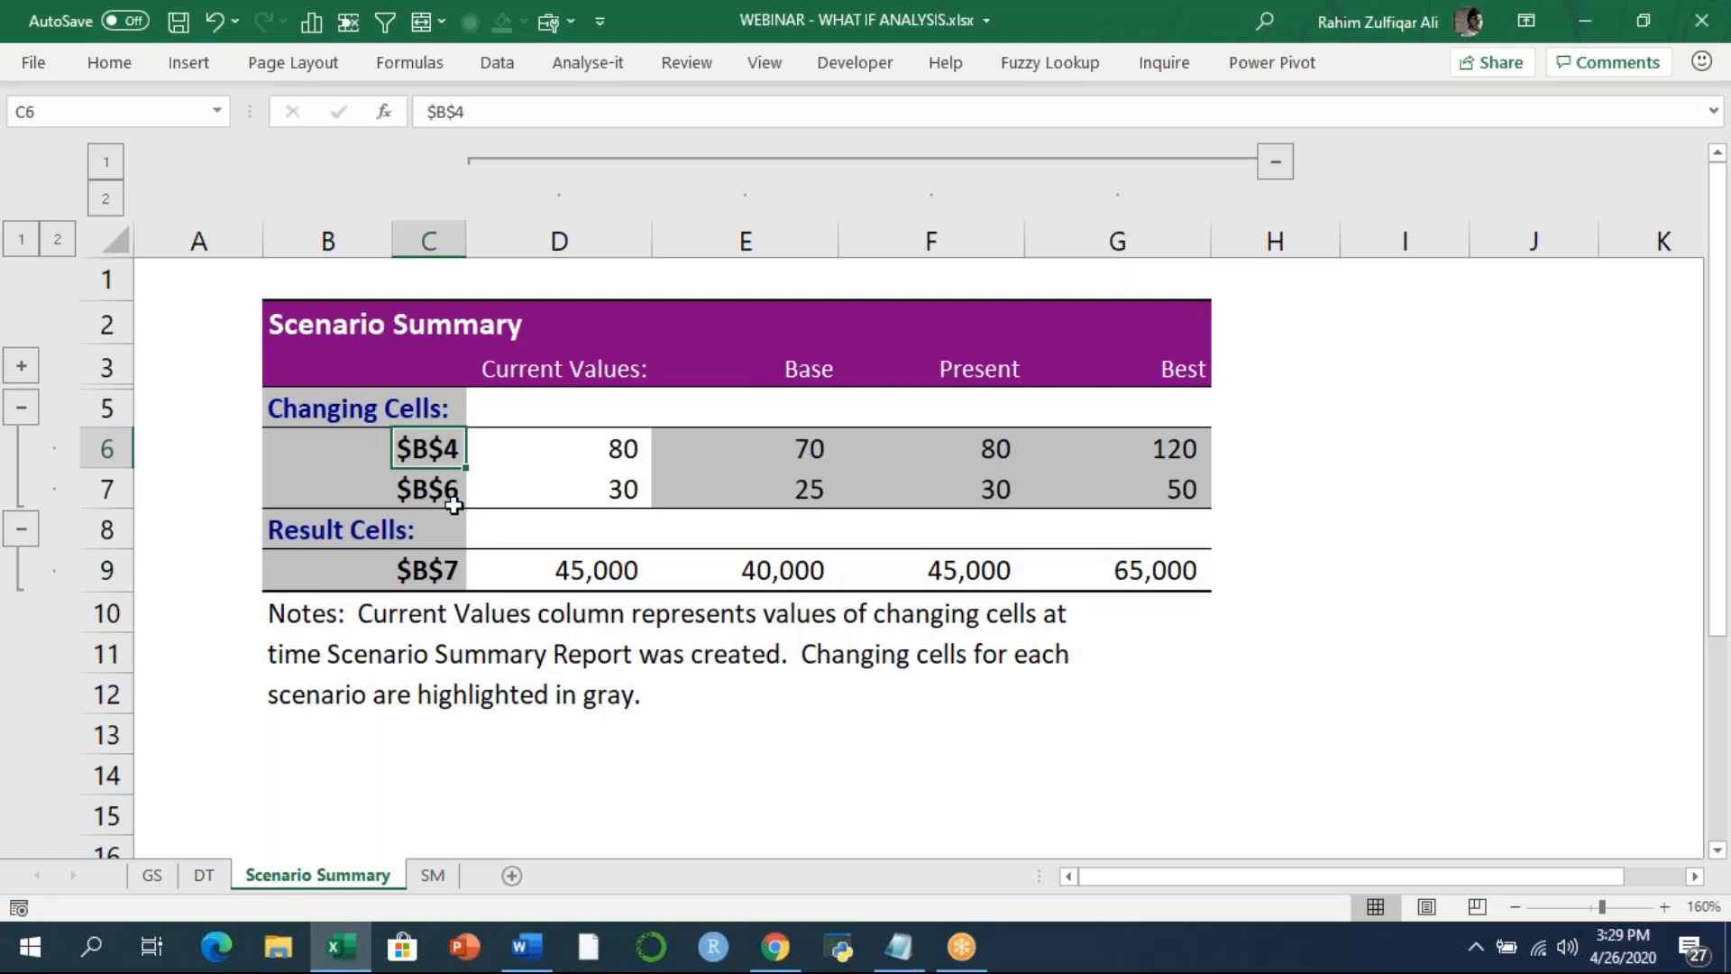
{"action": "left_click", "coordinate": [432, 486]}
{"action": "left_click", "coordinate": [451, 566]}
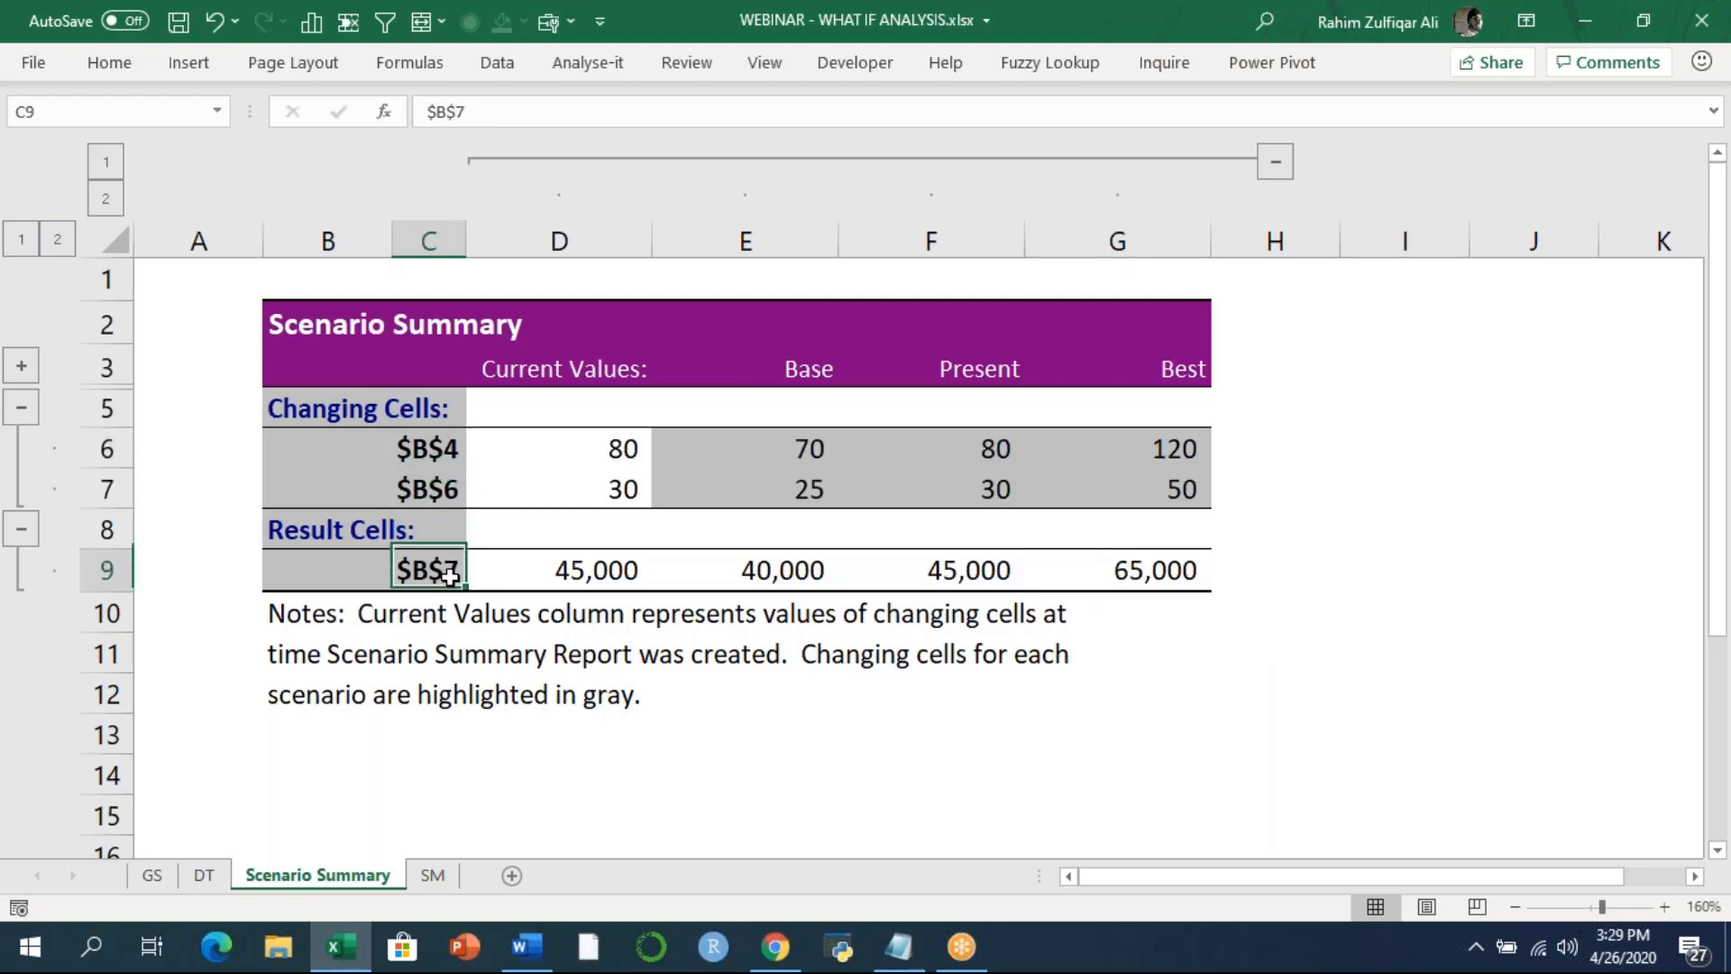
{"action": "left_click", "coordinate": [435, 877]}
{"action": "left_click_drag", "start_coordinate": [194, 320], "coordinate": [215, 469]}
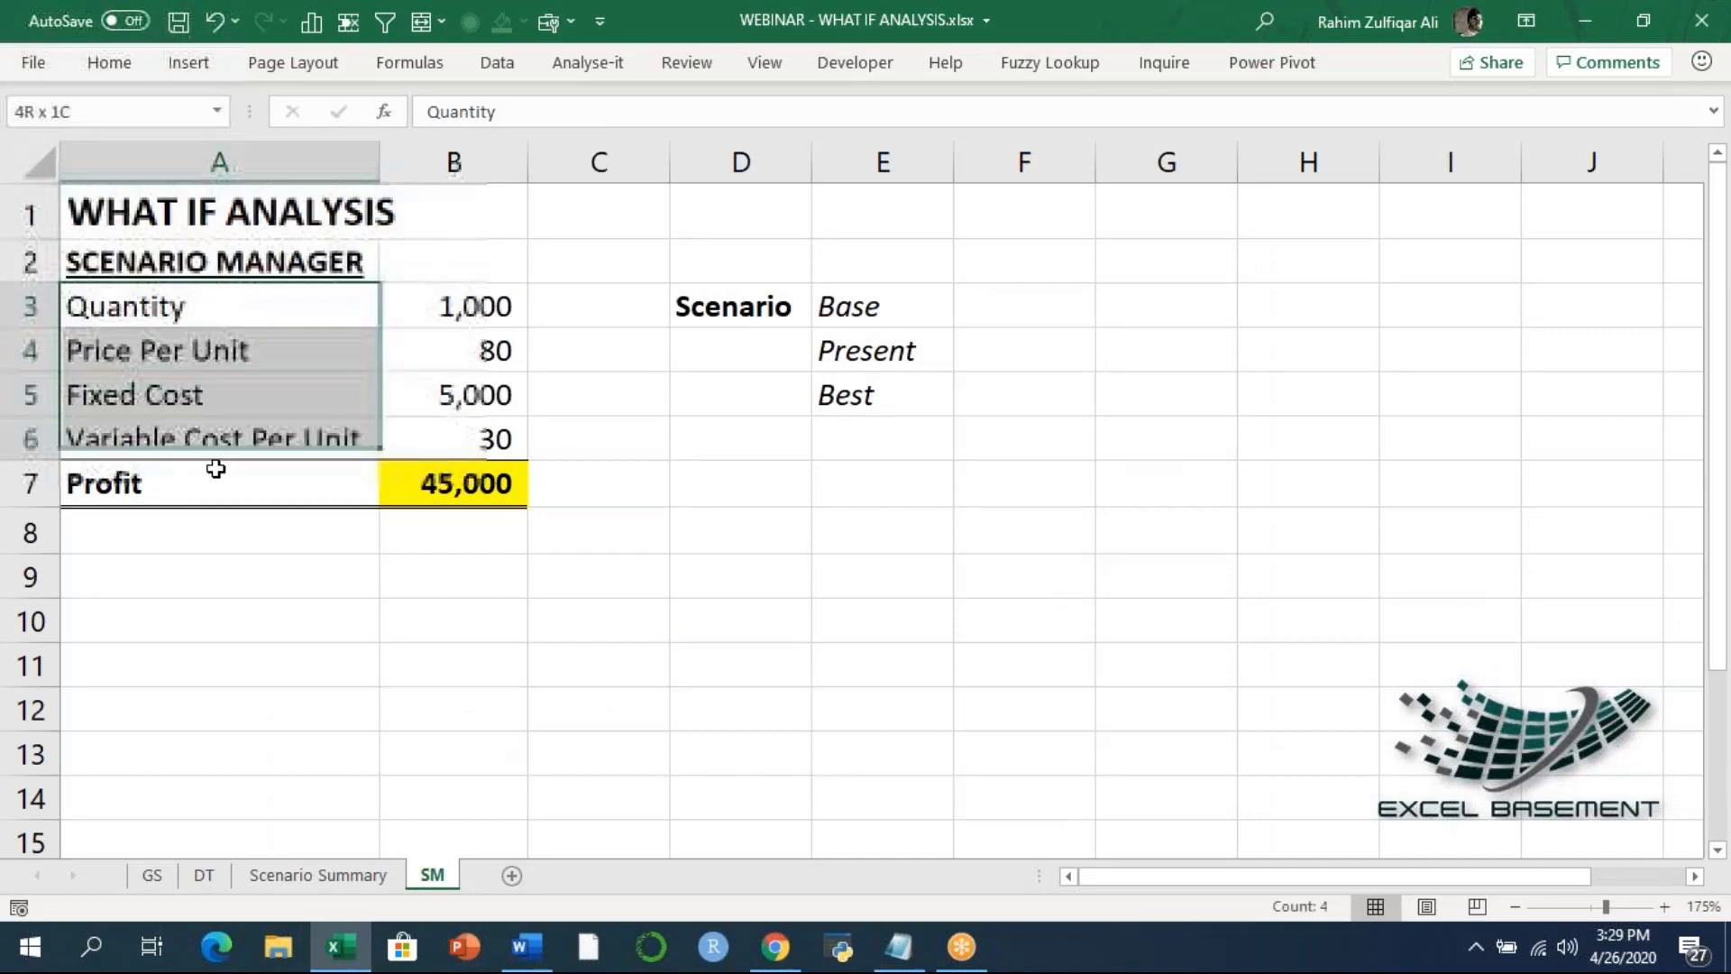
{"action": "left_click", "coordinate": [358, 879]}
{"action": "key", "text": "Up"}
{"action": "key", "text": "Up"}
{"action": "key", "text": "Up"}
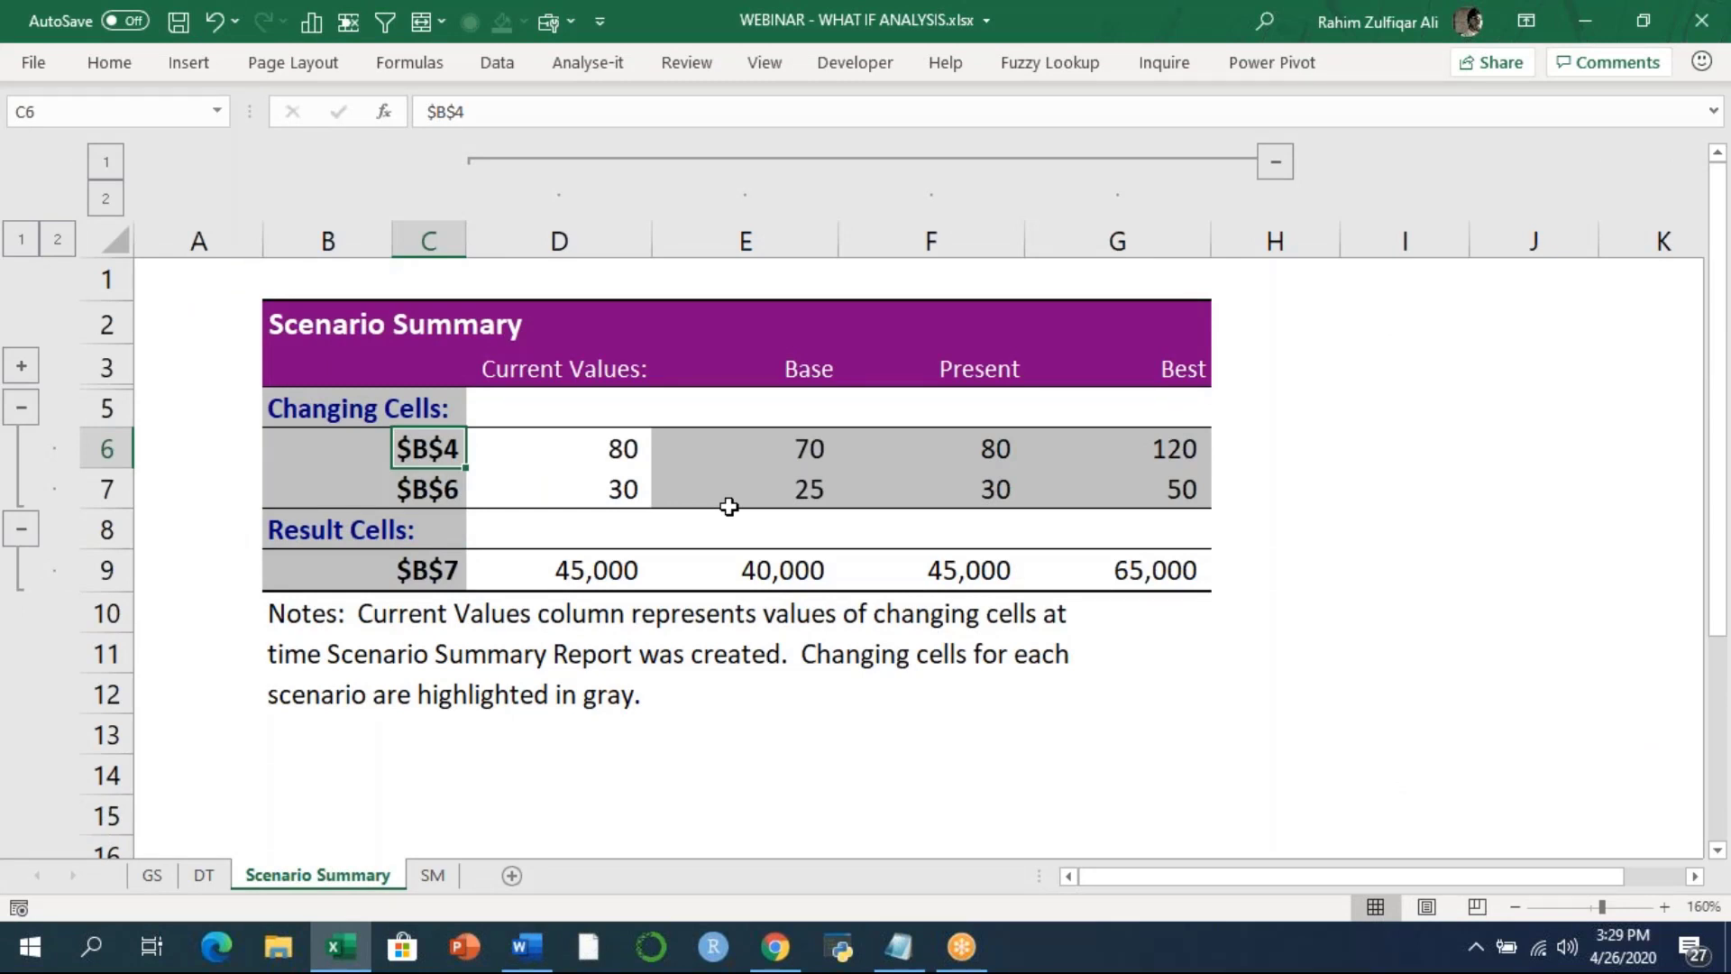
{"action": "left_click_drag", "start_coordinate": [340, 441], "coordinate": [458, 578]}
{"action": "left_click", "coordinate": [421, 455]}
Step: Delete the Scenario Summary sheet
{"action": "right_click", "coordinate": [370, 893]}
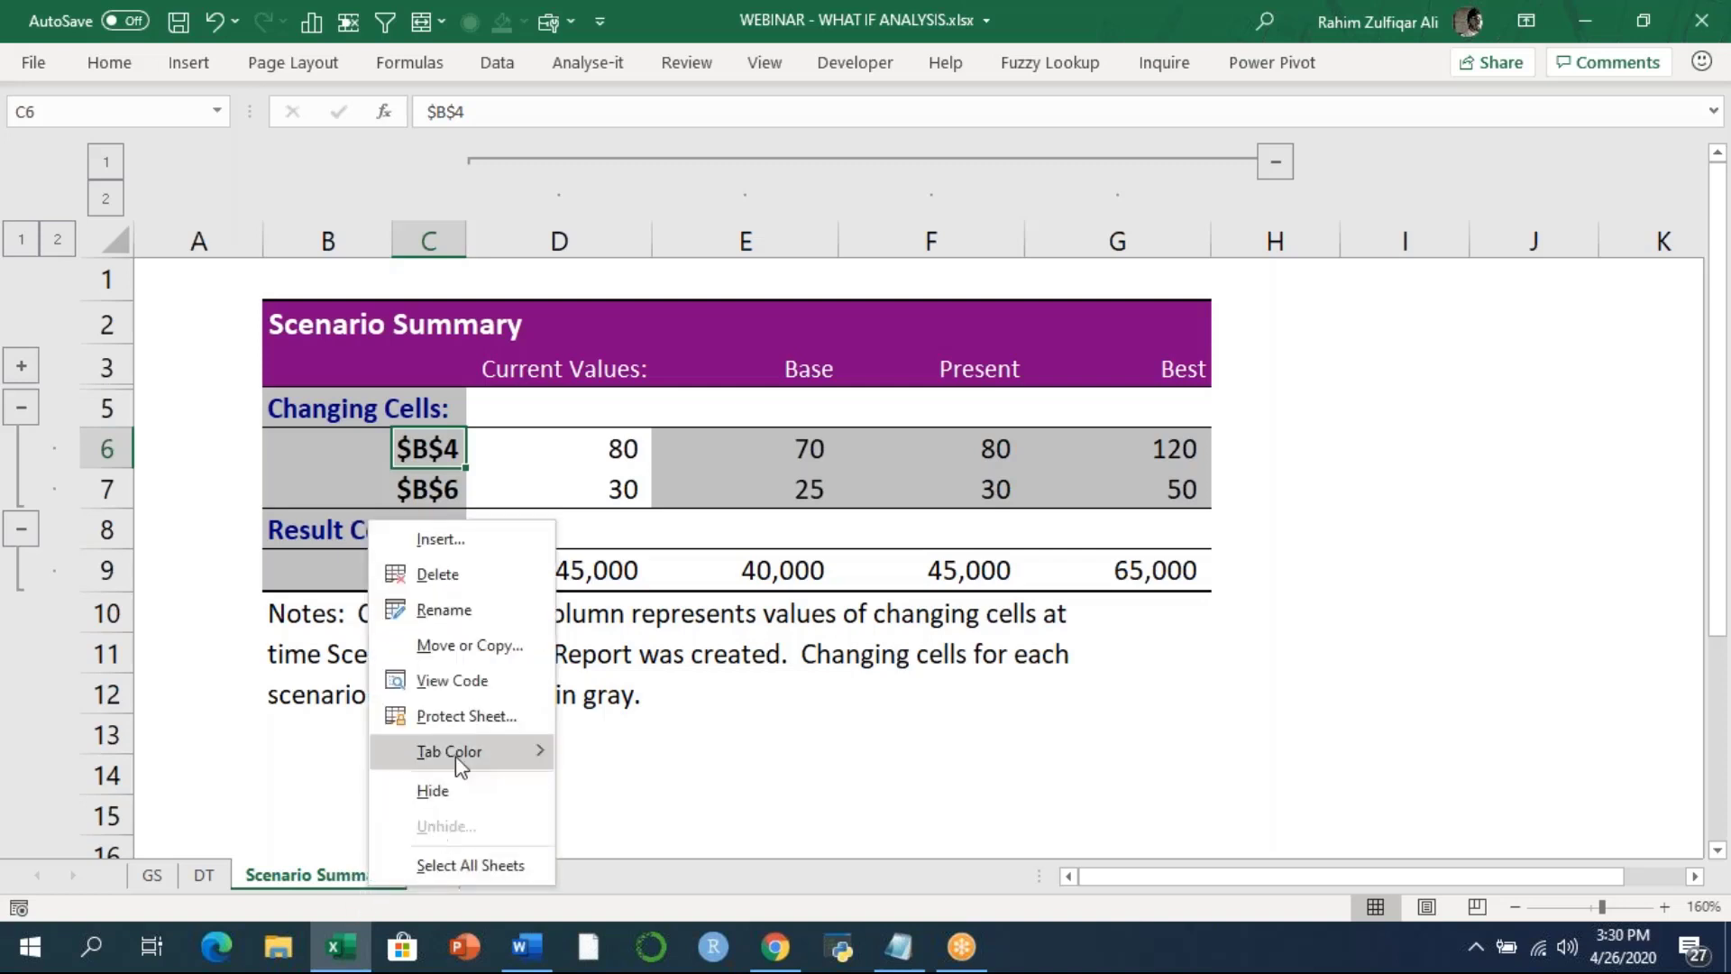
{"action": "left_click", "coordinate": [462, 577]}
{"action": "key", "text": "Return"}
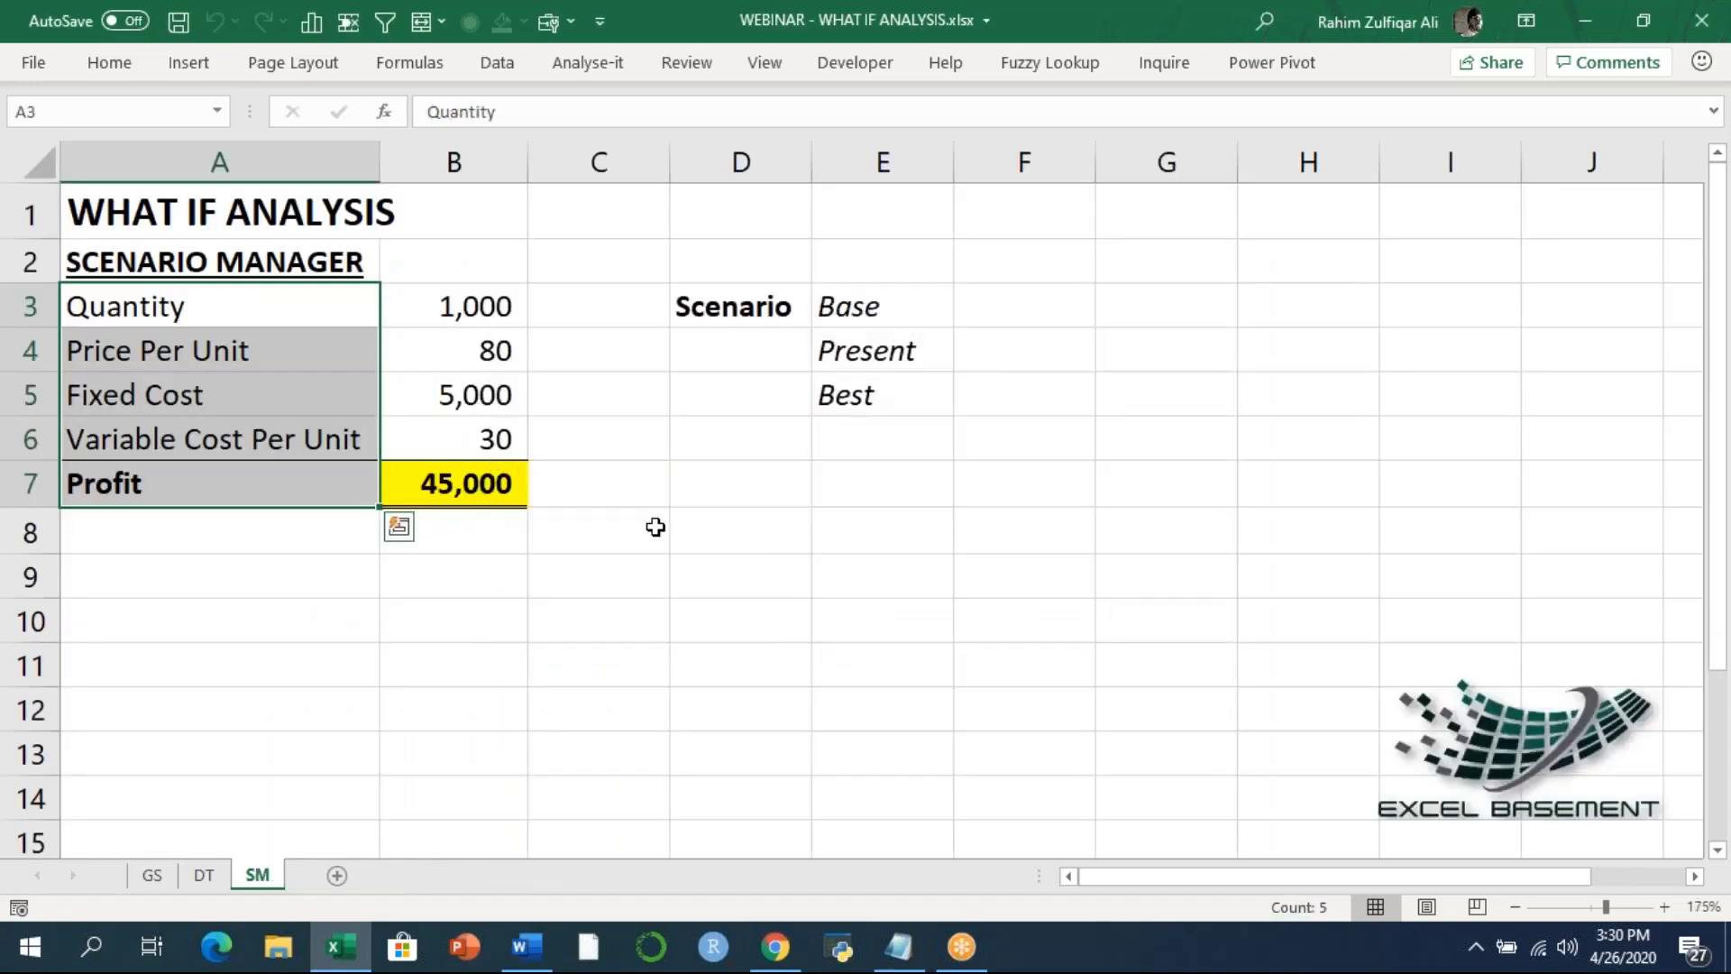
Step: Go through the quantity, price, fixed cost and variable cost inputs in B3:B6 of the SM sheet
{"action": "left_click", "coordinate": [501, 328]}
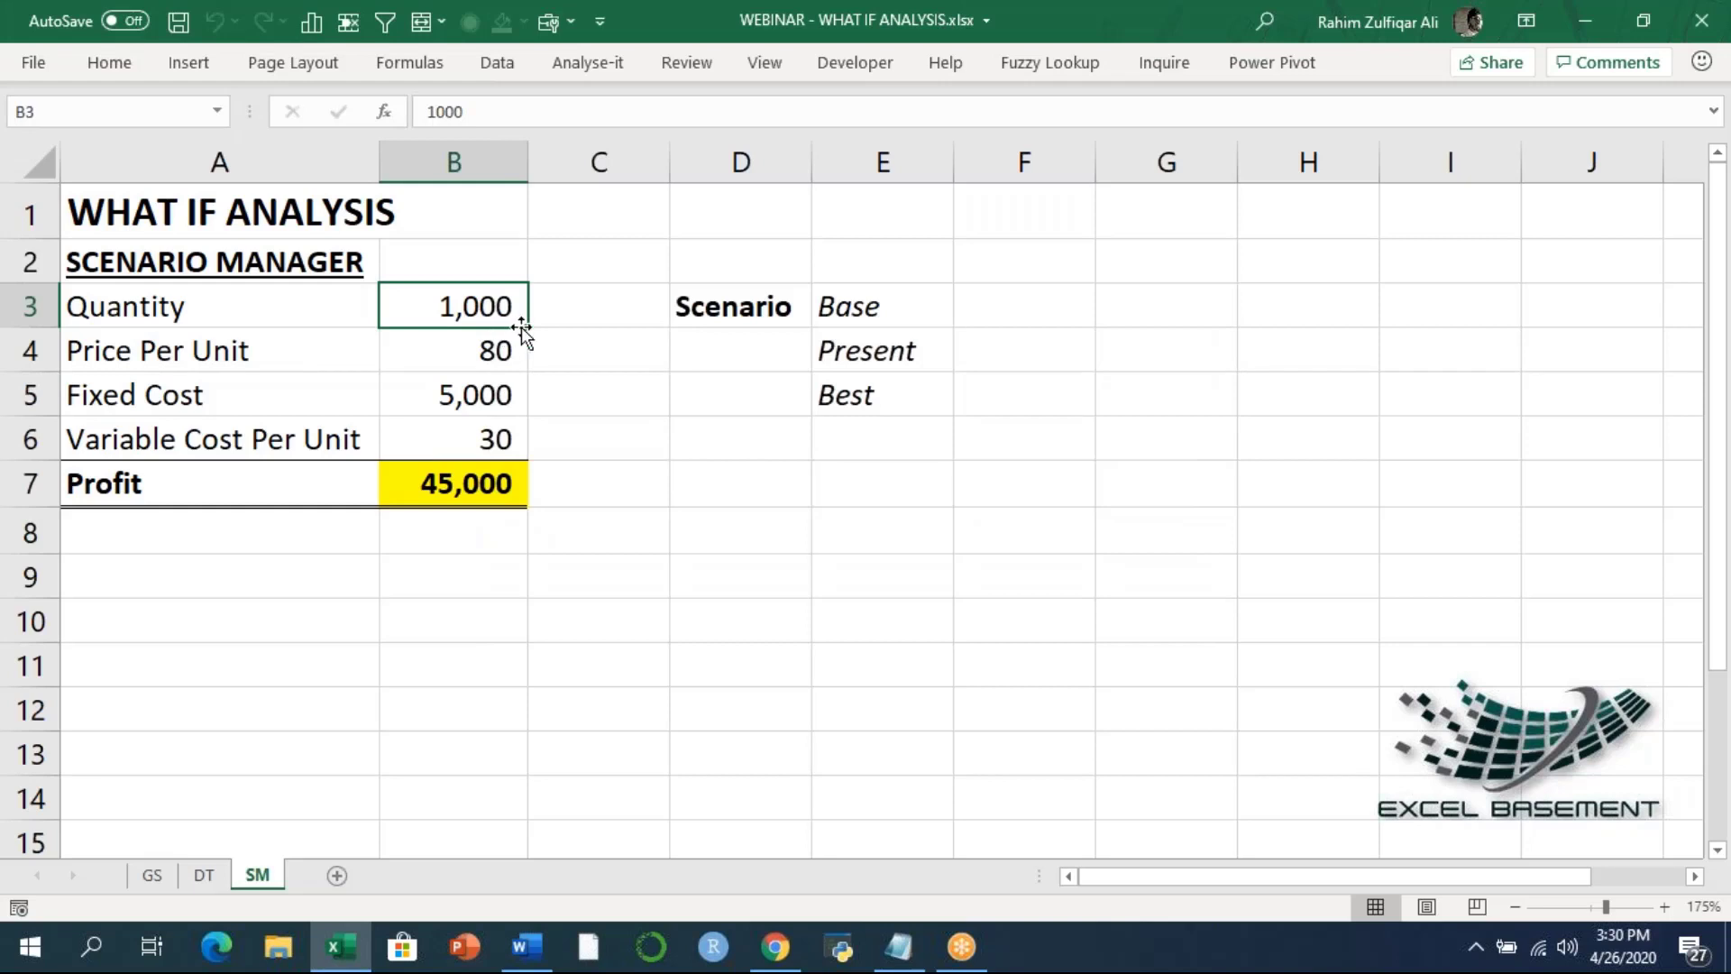
{"action": "left_click", "coordinate": [482, 348]}
{"action": "left_click", "coordinate": [467, 396]}
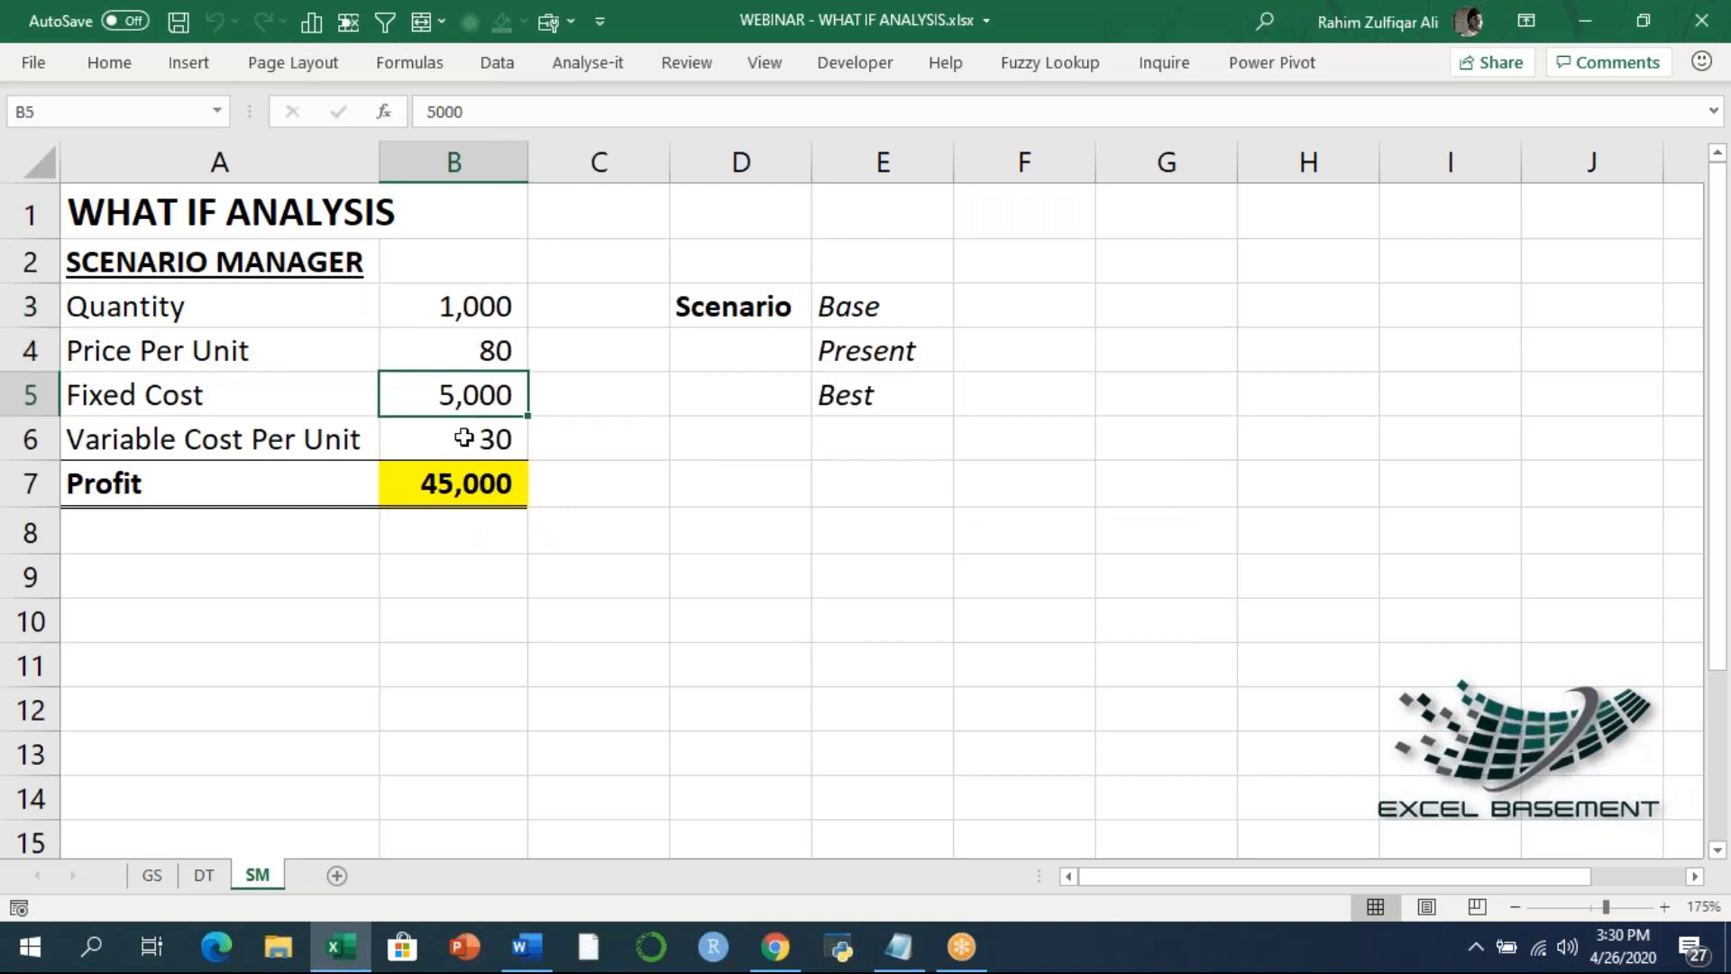
{"action": "left_click", "coordinate": [464, 438]}
{"action": "left_click", "coordinate": [451, 394]}
{"action": "left_click", "coordinate": [458, 350]}
{"action": "left_click", "coordinate": [468, 305]}
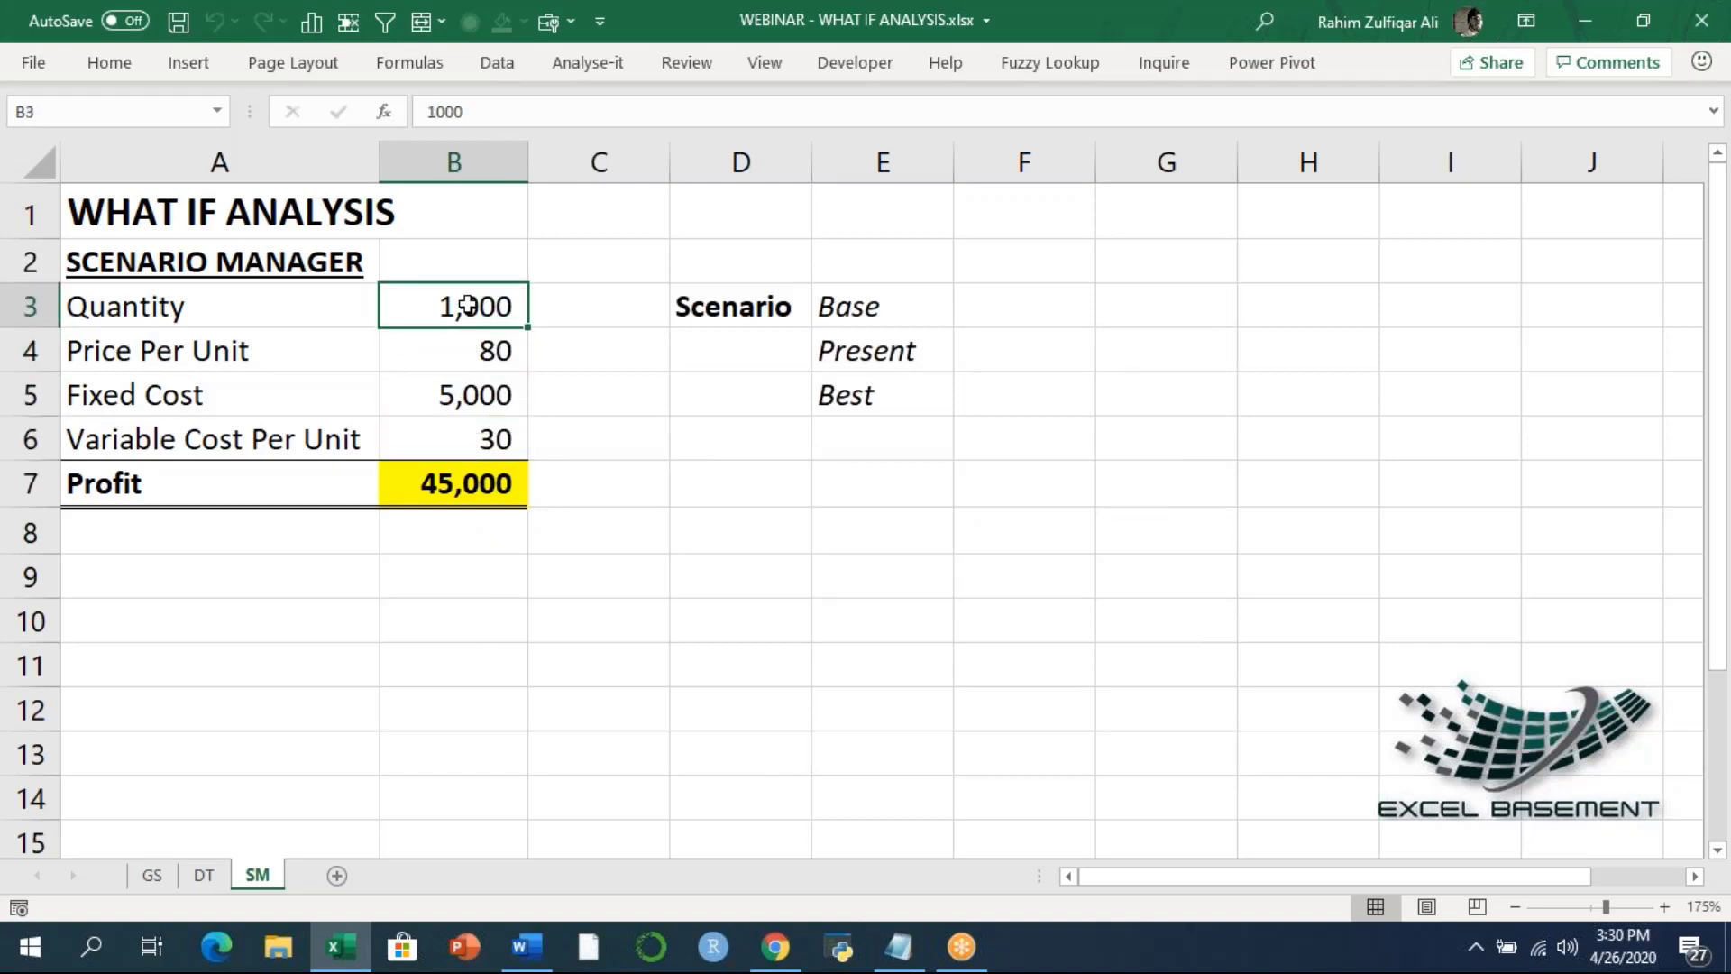
Step: Enter the note "Named Ranges" in cell C2 and close the Name Manager
{"action": "left_click", "coordinate": [570, 267]}
{"action": "type", "text": "Nam"}
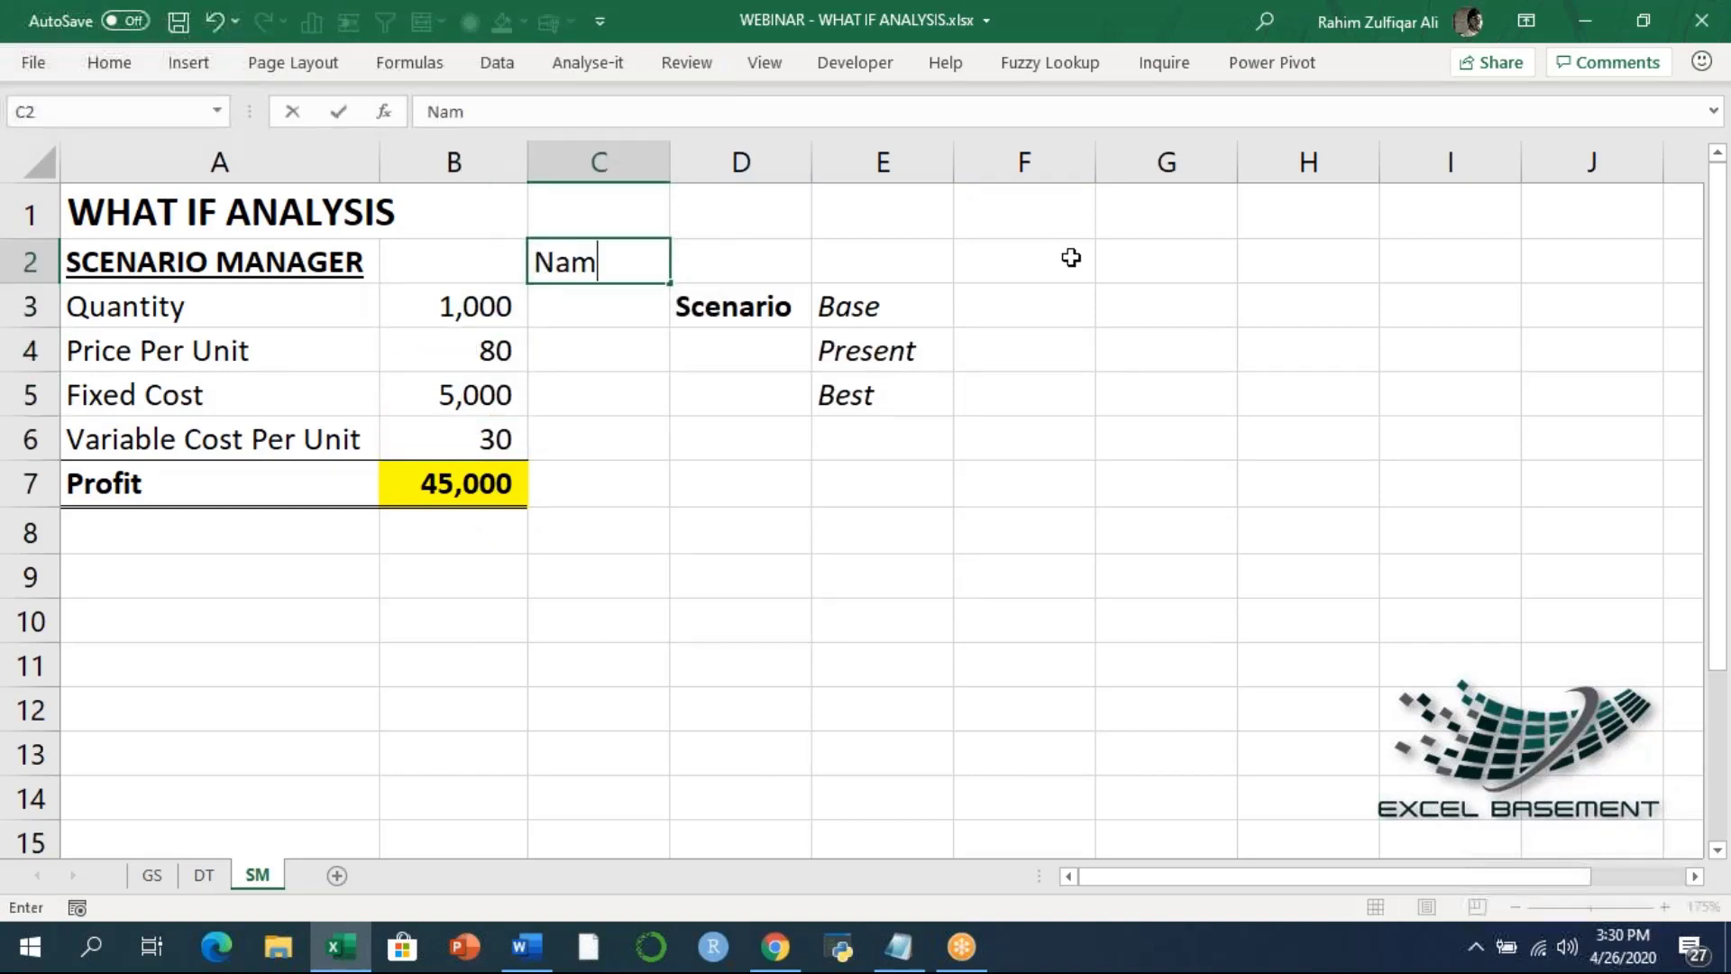
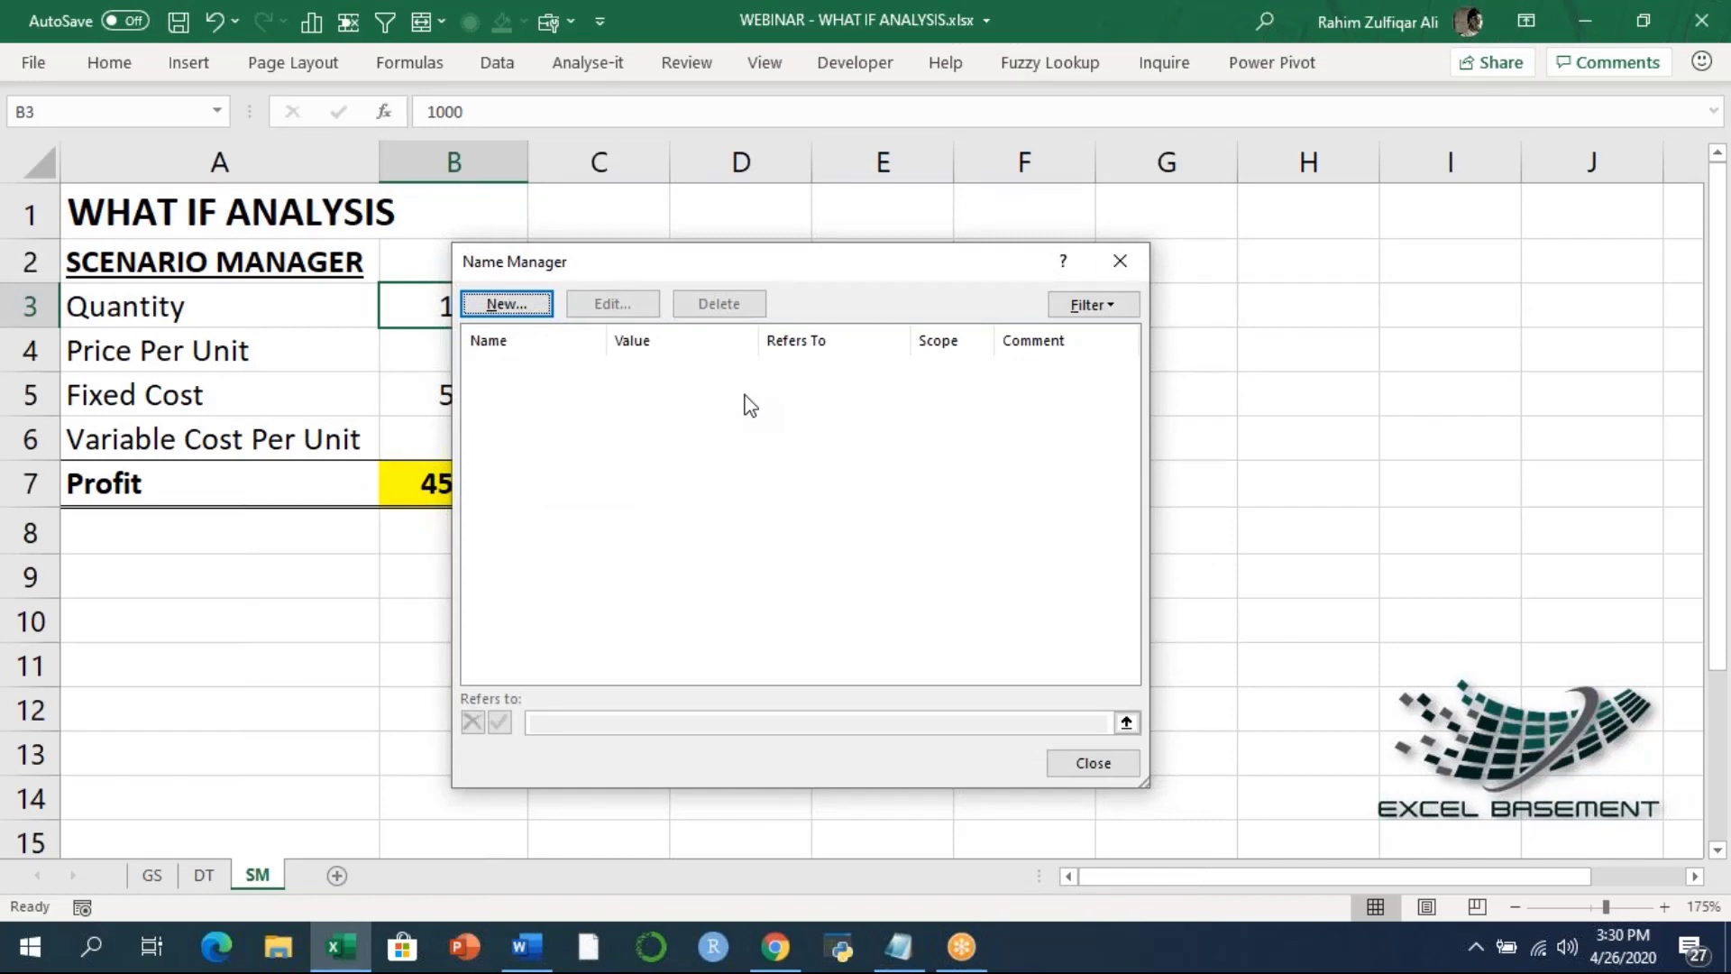
{"action": "left_click", "coordinate": [1120, 262]}
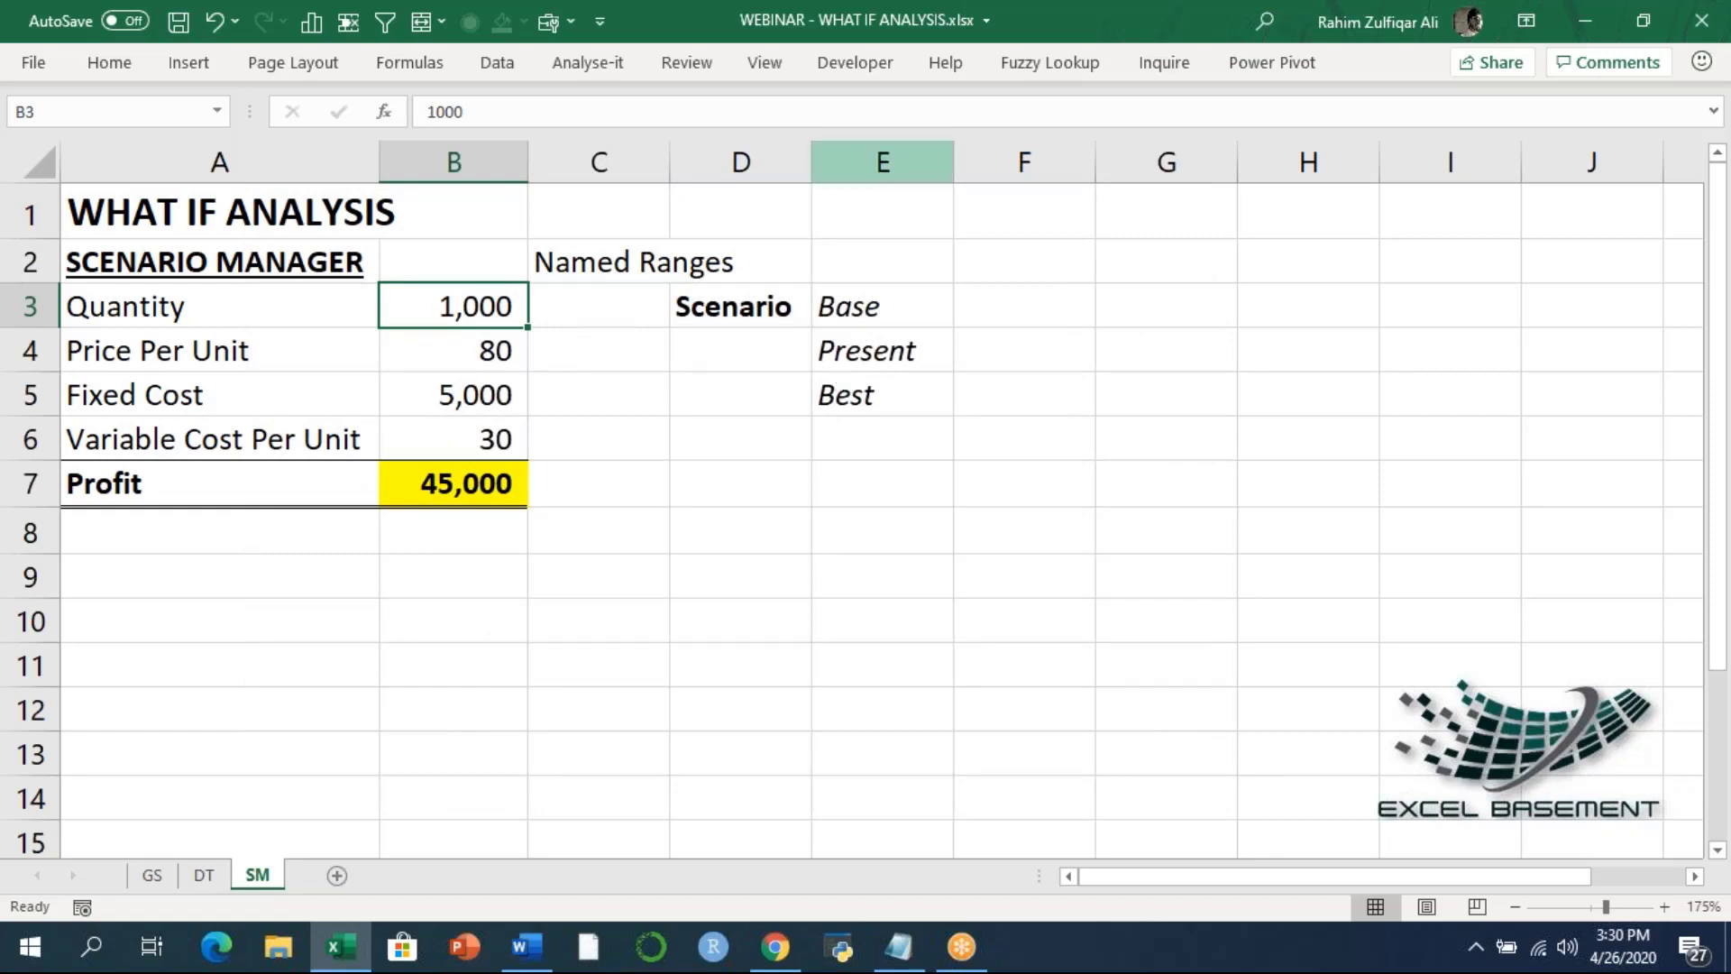
{"action": "left_click", "coordinate": [411, 352]}
{"action": "left_click", "coordinate": [429, 391]}
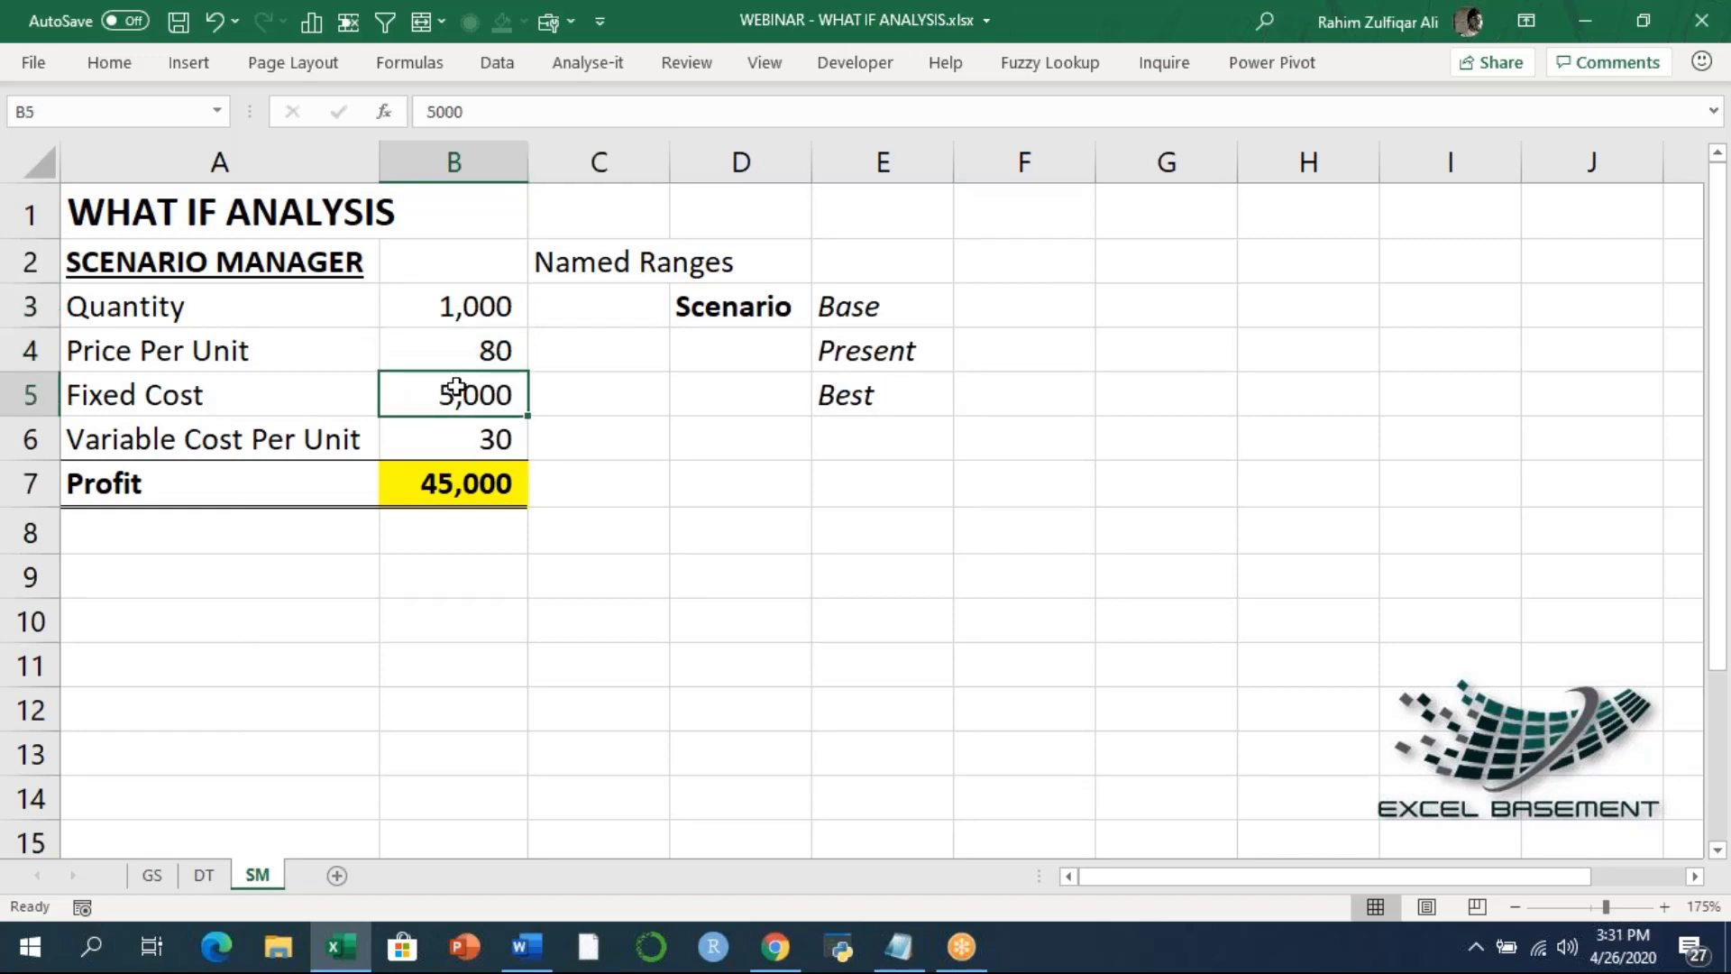
{"action": "left_click", "coordinate": [456, 451]}
{"action": "left_click", "coordinate": [460, 350]}
{"action": "left_click", "coordinate": [470, 316]}
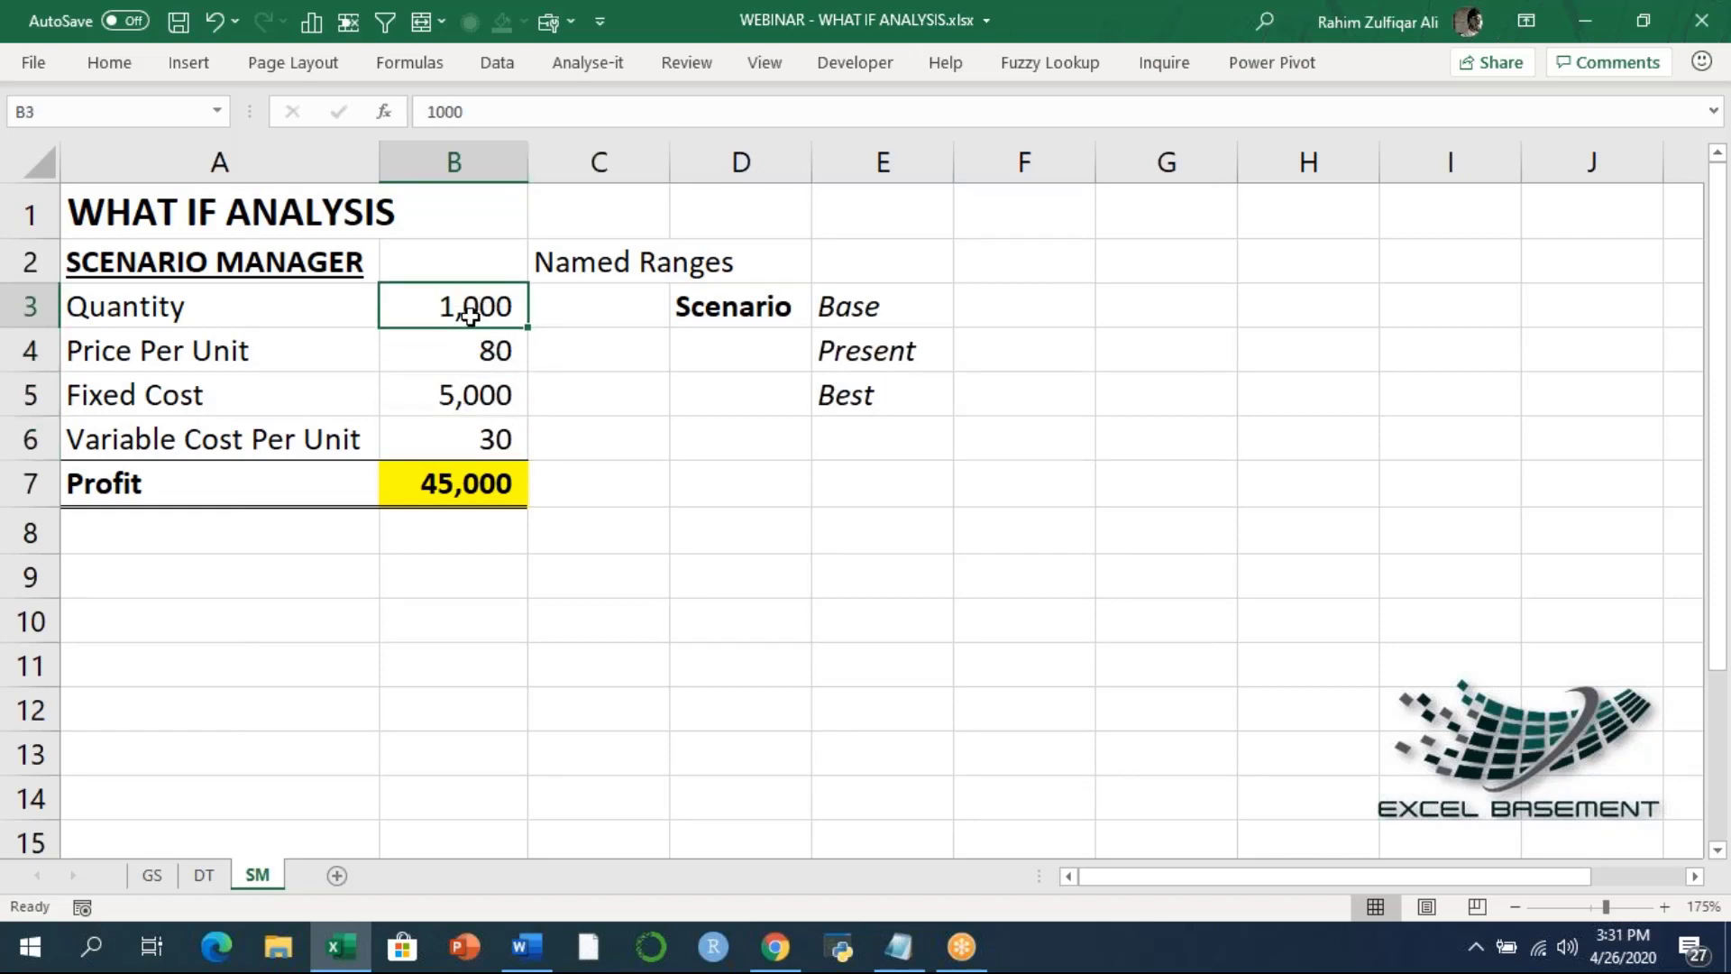
Step: Create named ranges for the input values in A3:B6 of the SM sheet, using the left column as names
{"action": "left_click_drag", "start_coordinate": [312, 288], "coordinate": [444, 436]}
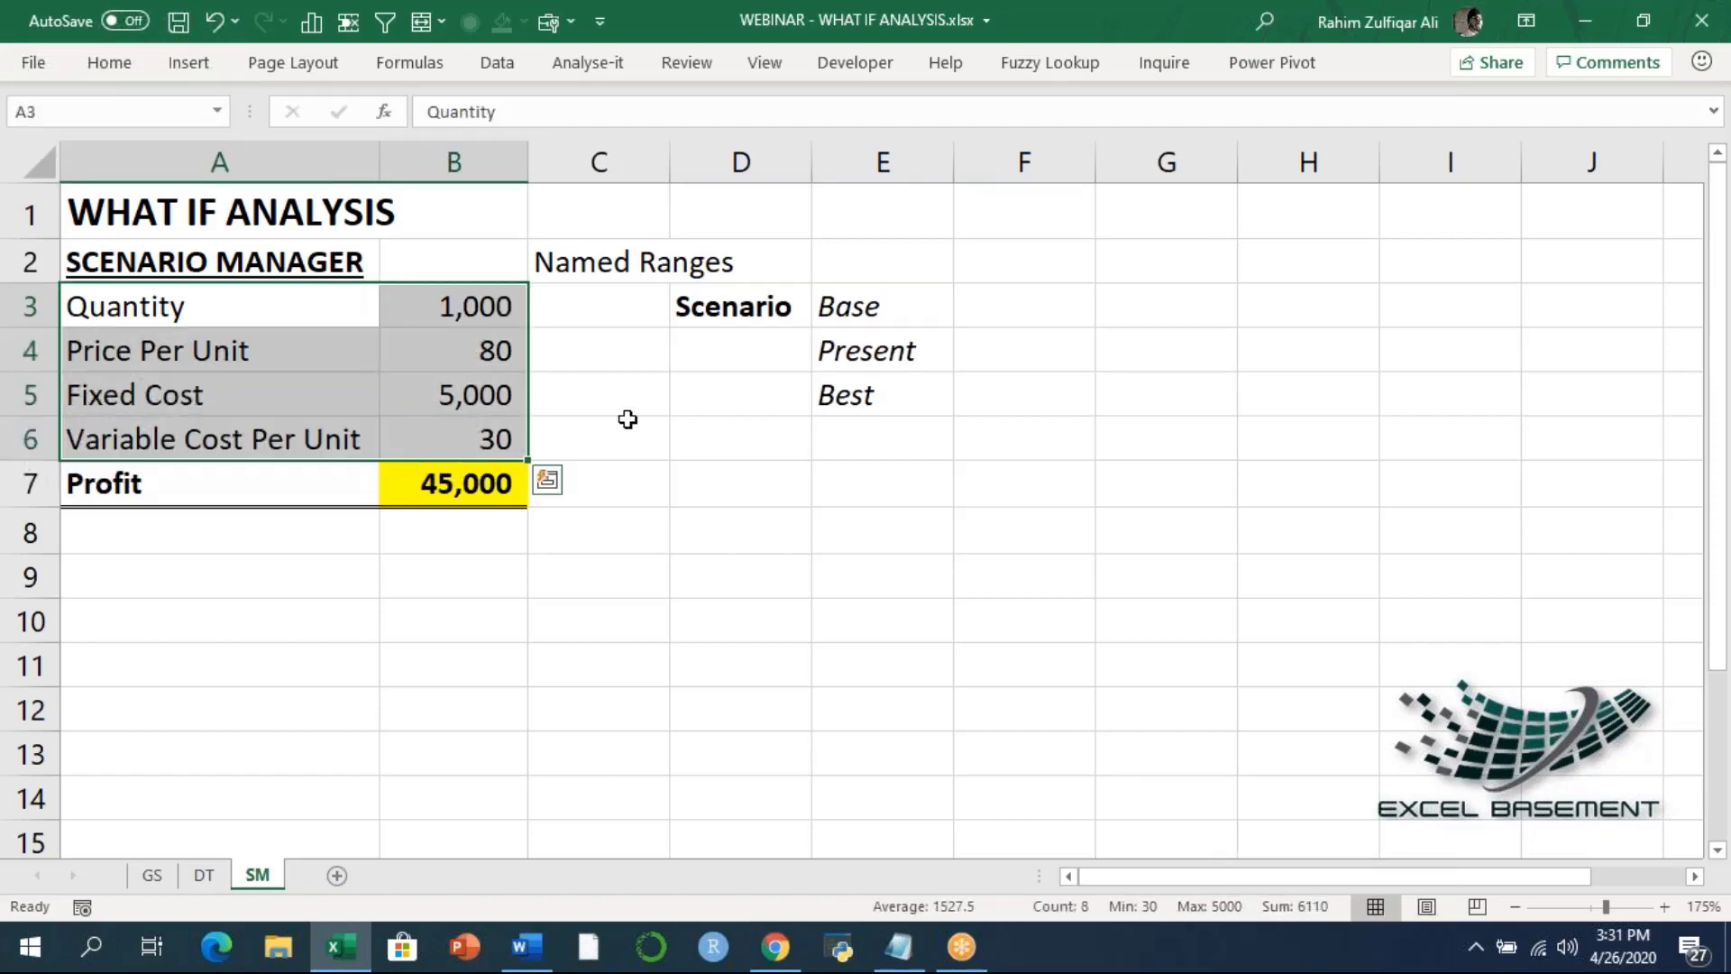
{"action": "left_click", "coordinate": [499, 64]}
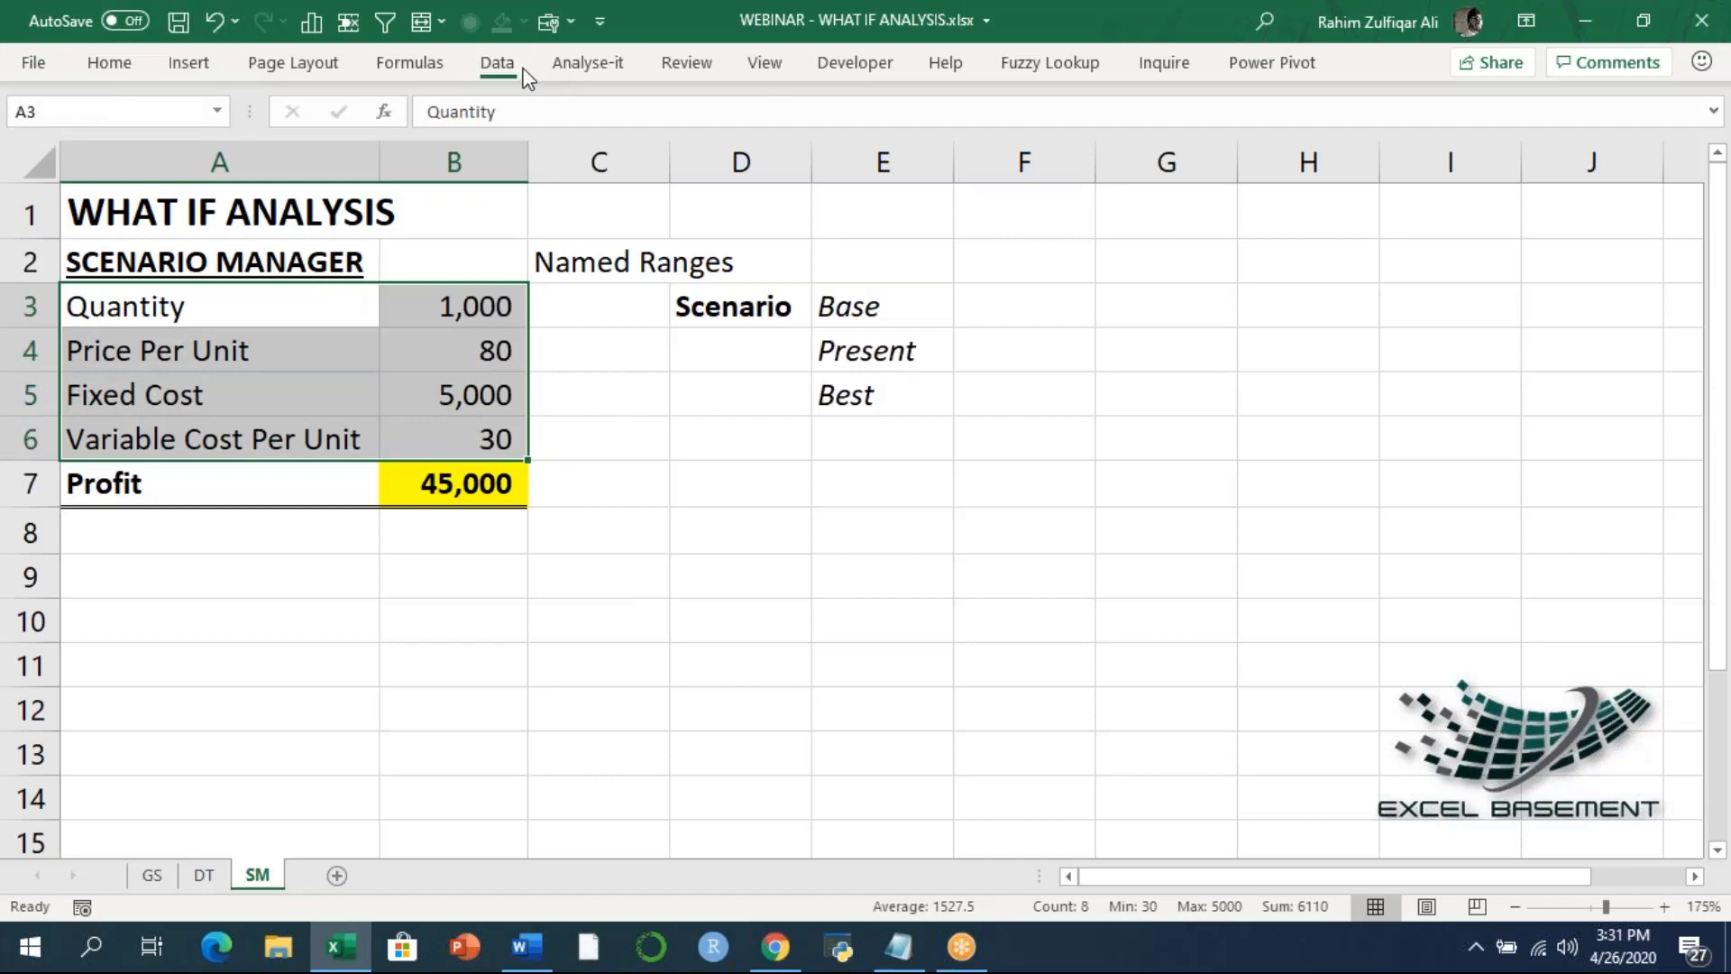
{"action": "left_click", "coordinate": [444, 63]}
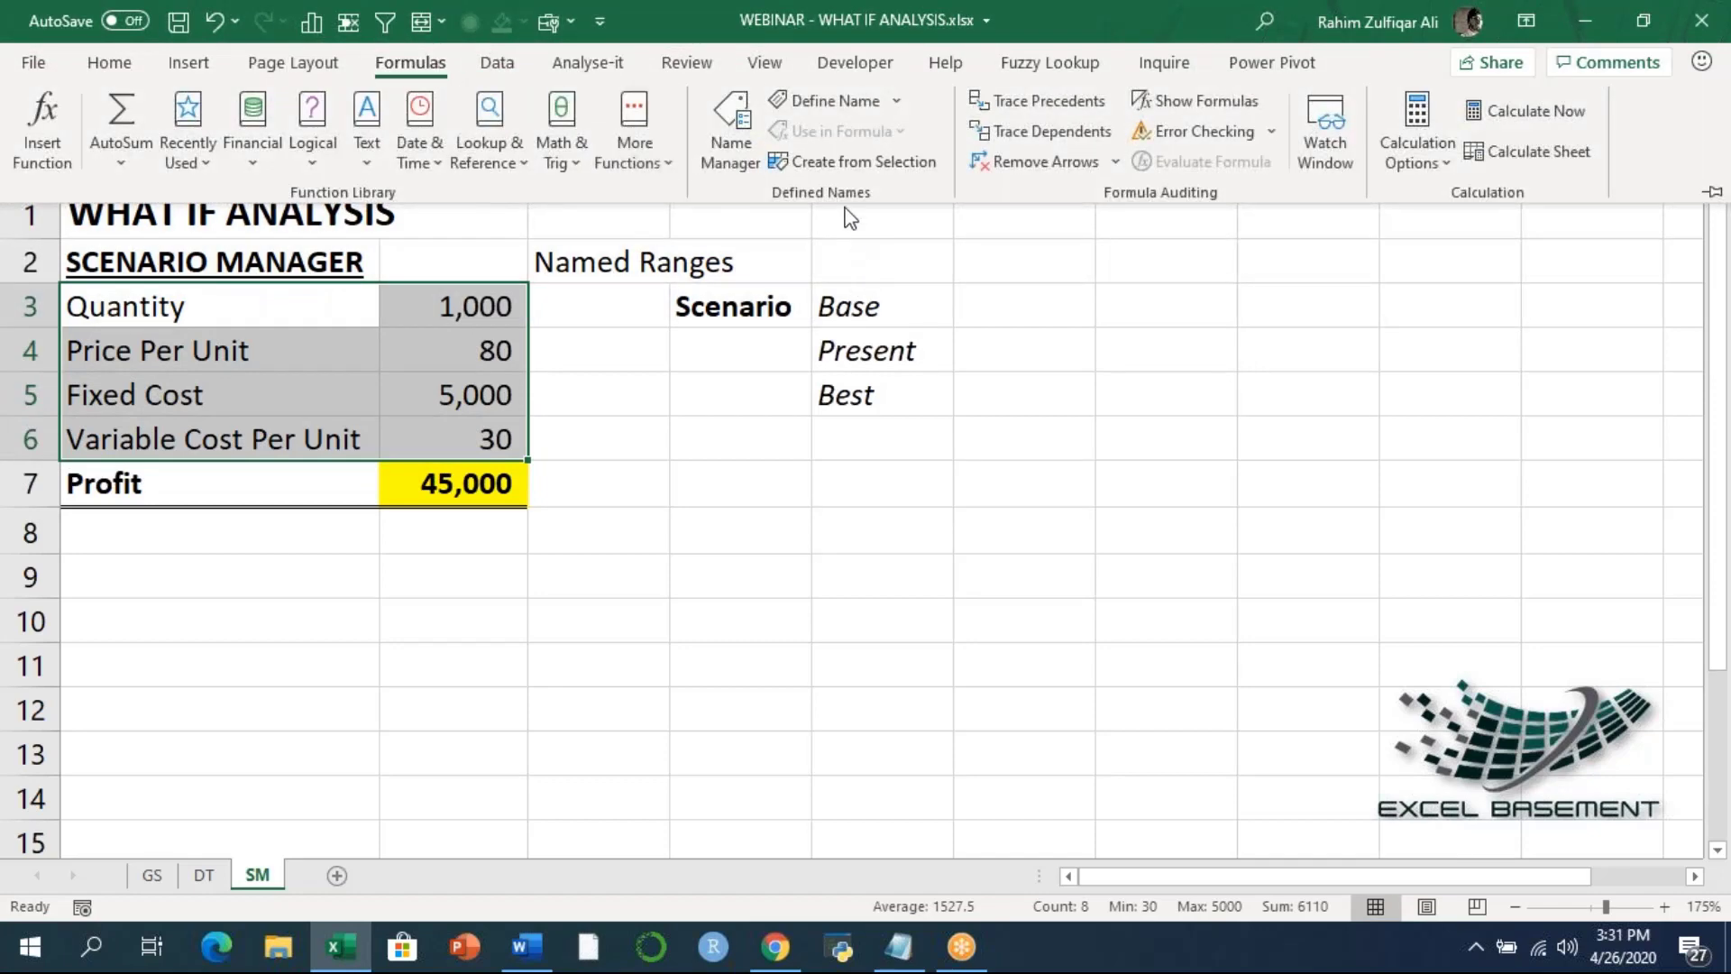
{"action": "left_click", "coordinate": [840, 165]}
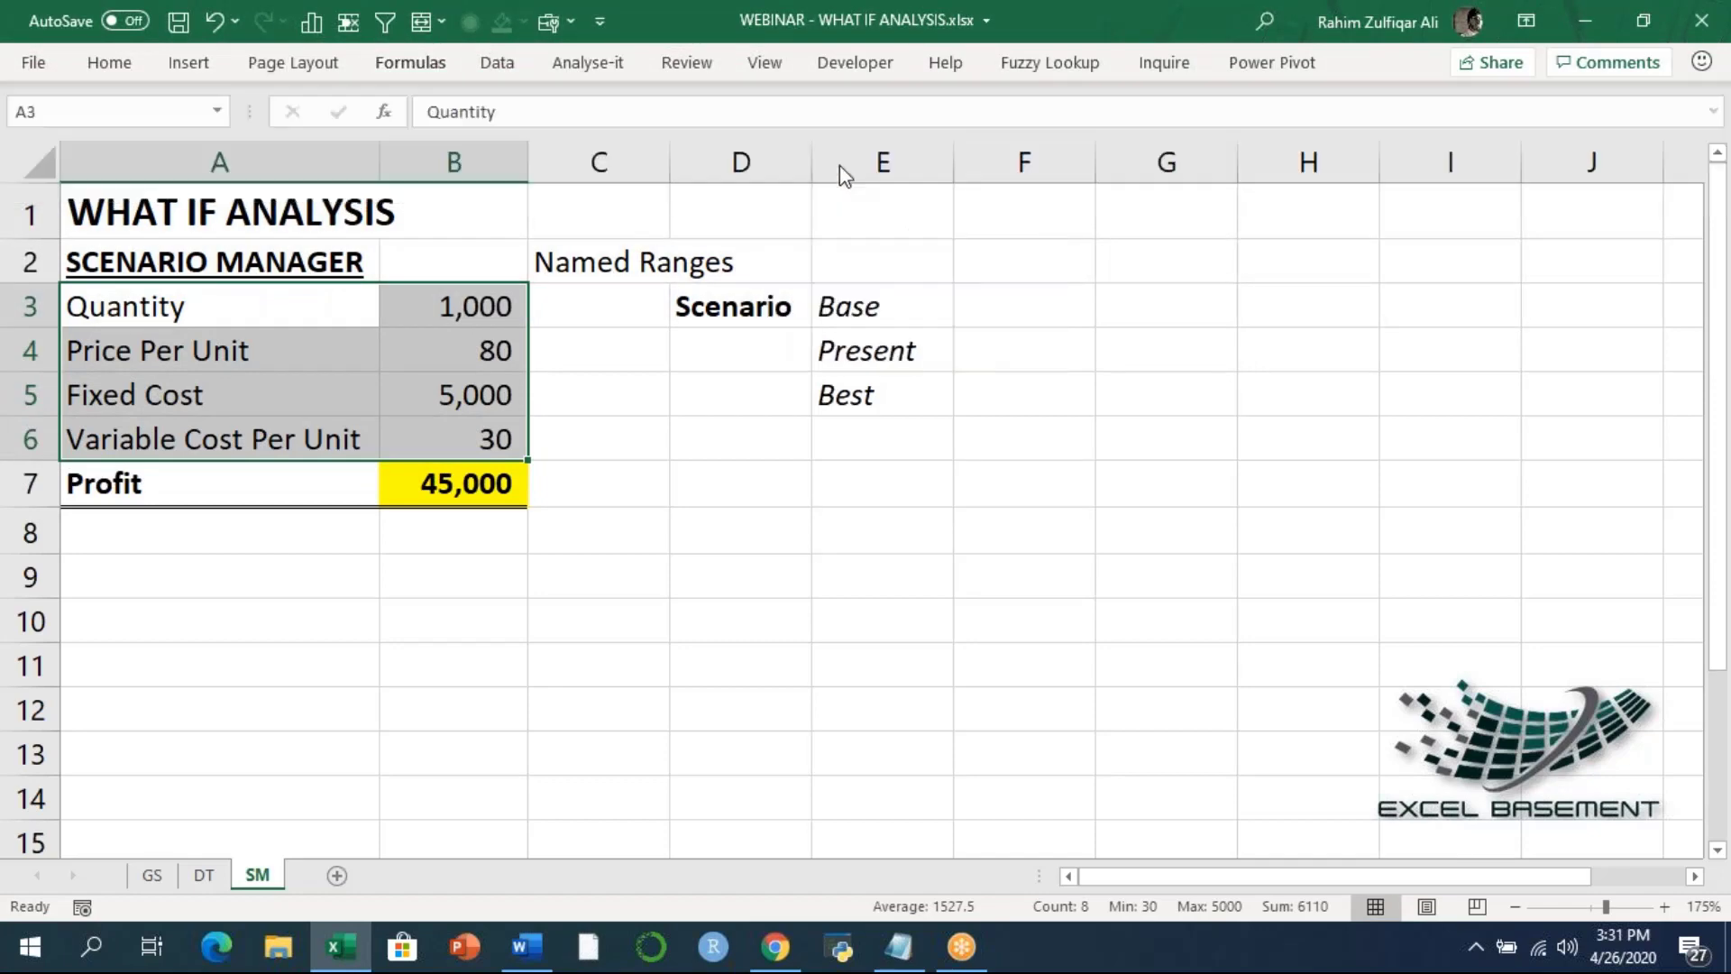
{"action": "left_click_drag", "start_coordinate": [790, 422], "coordinate": [727, 313]}
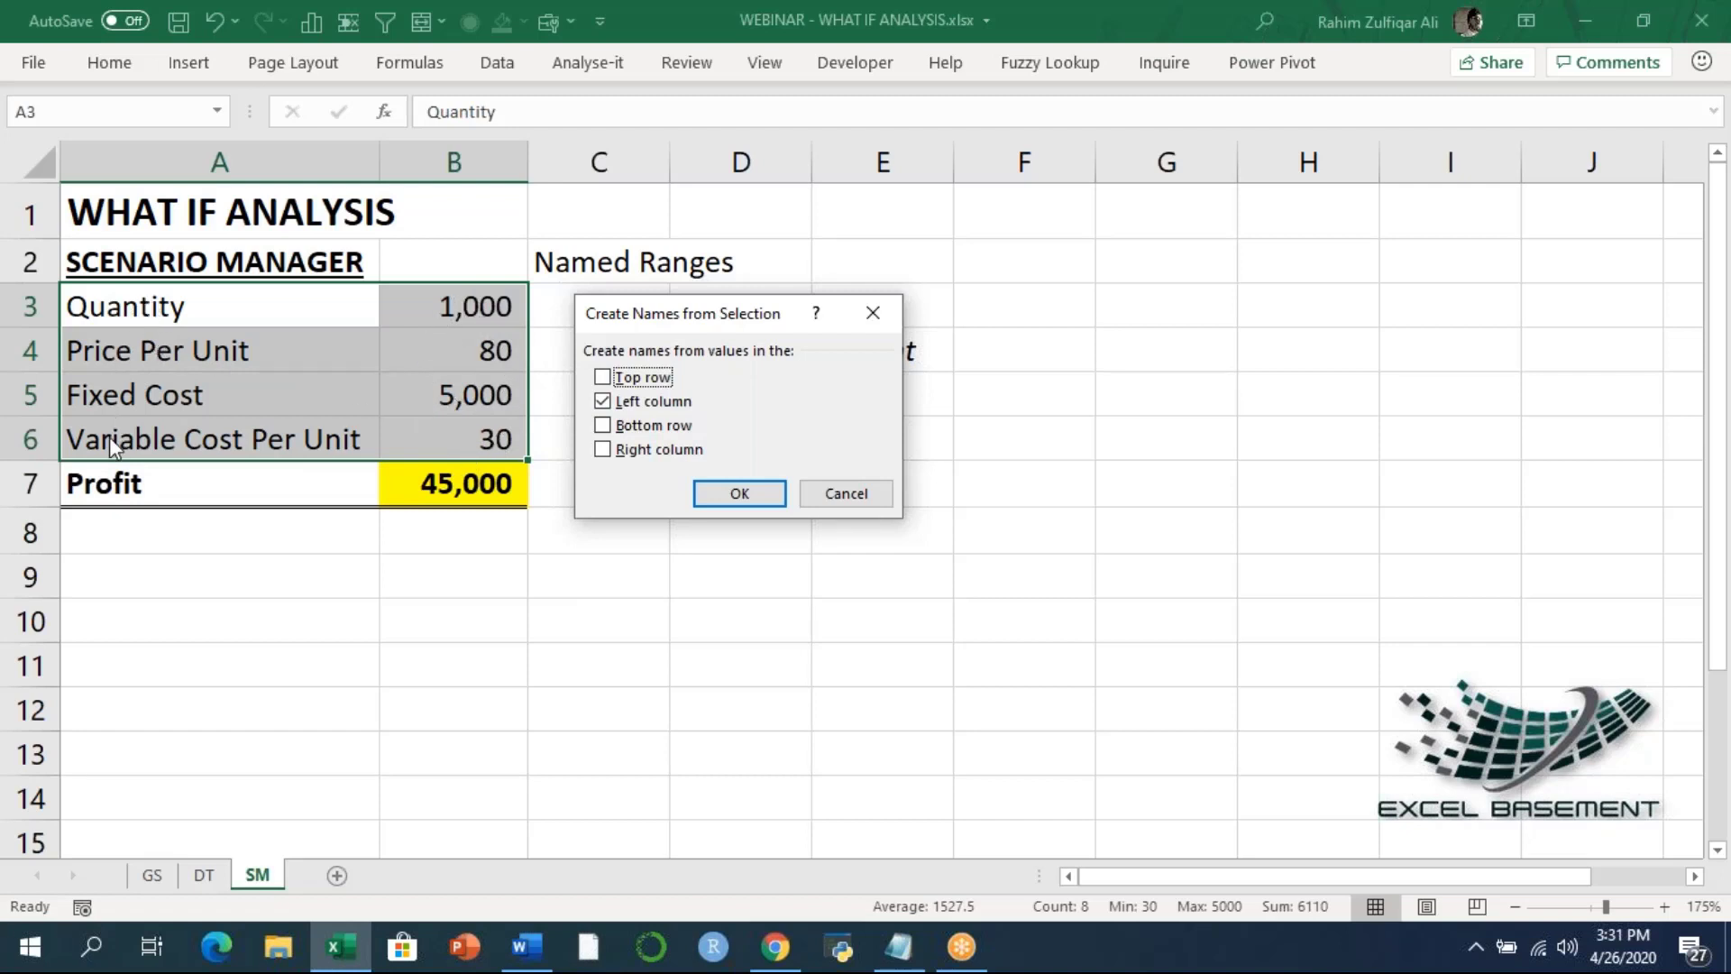
{"action": "left_click", "coordinate": [741, 494]}
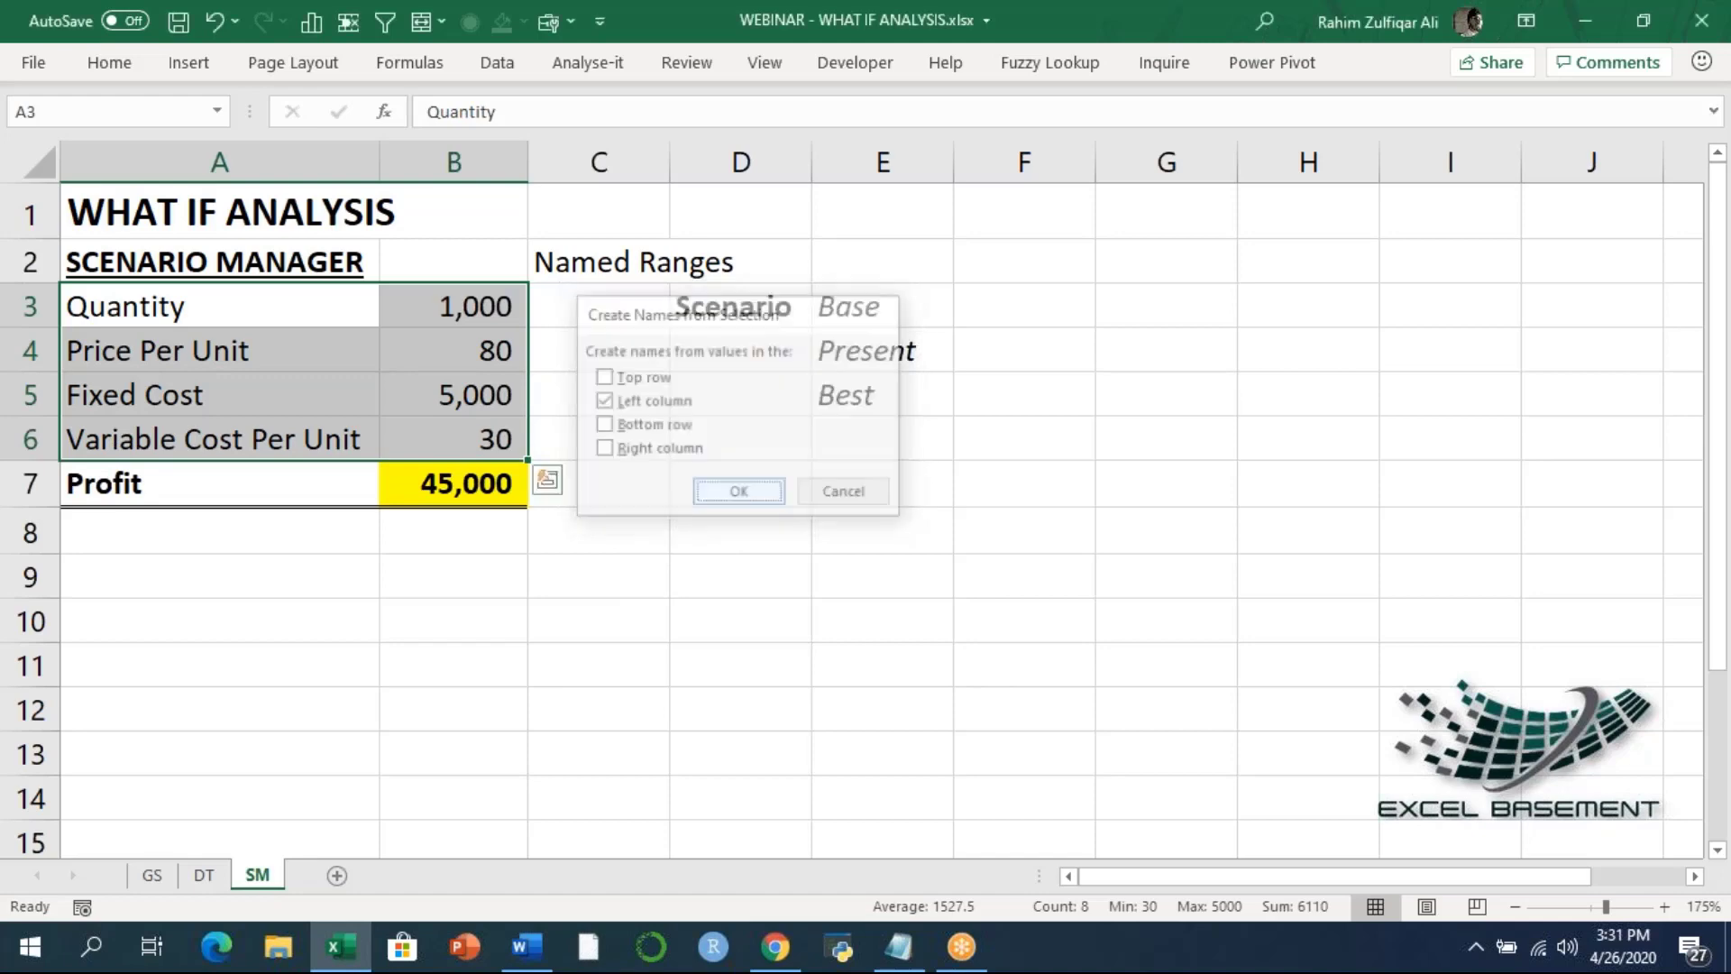
Step: Review the defined names and the cells they refer to in the Name Manager, and close it
{"action": "left_click", "coordinate": [512, 348]}
{"action": "left_click", "coordinate": [428, 70]}
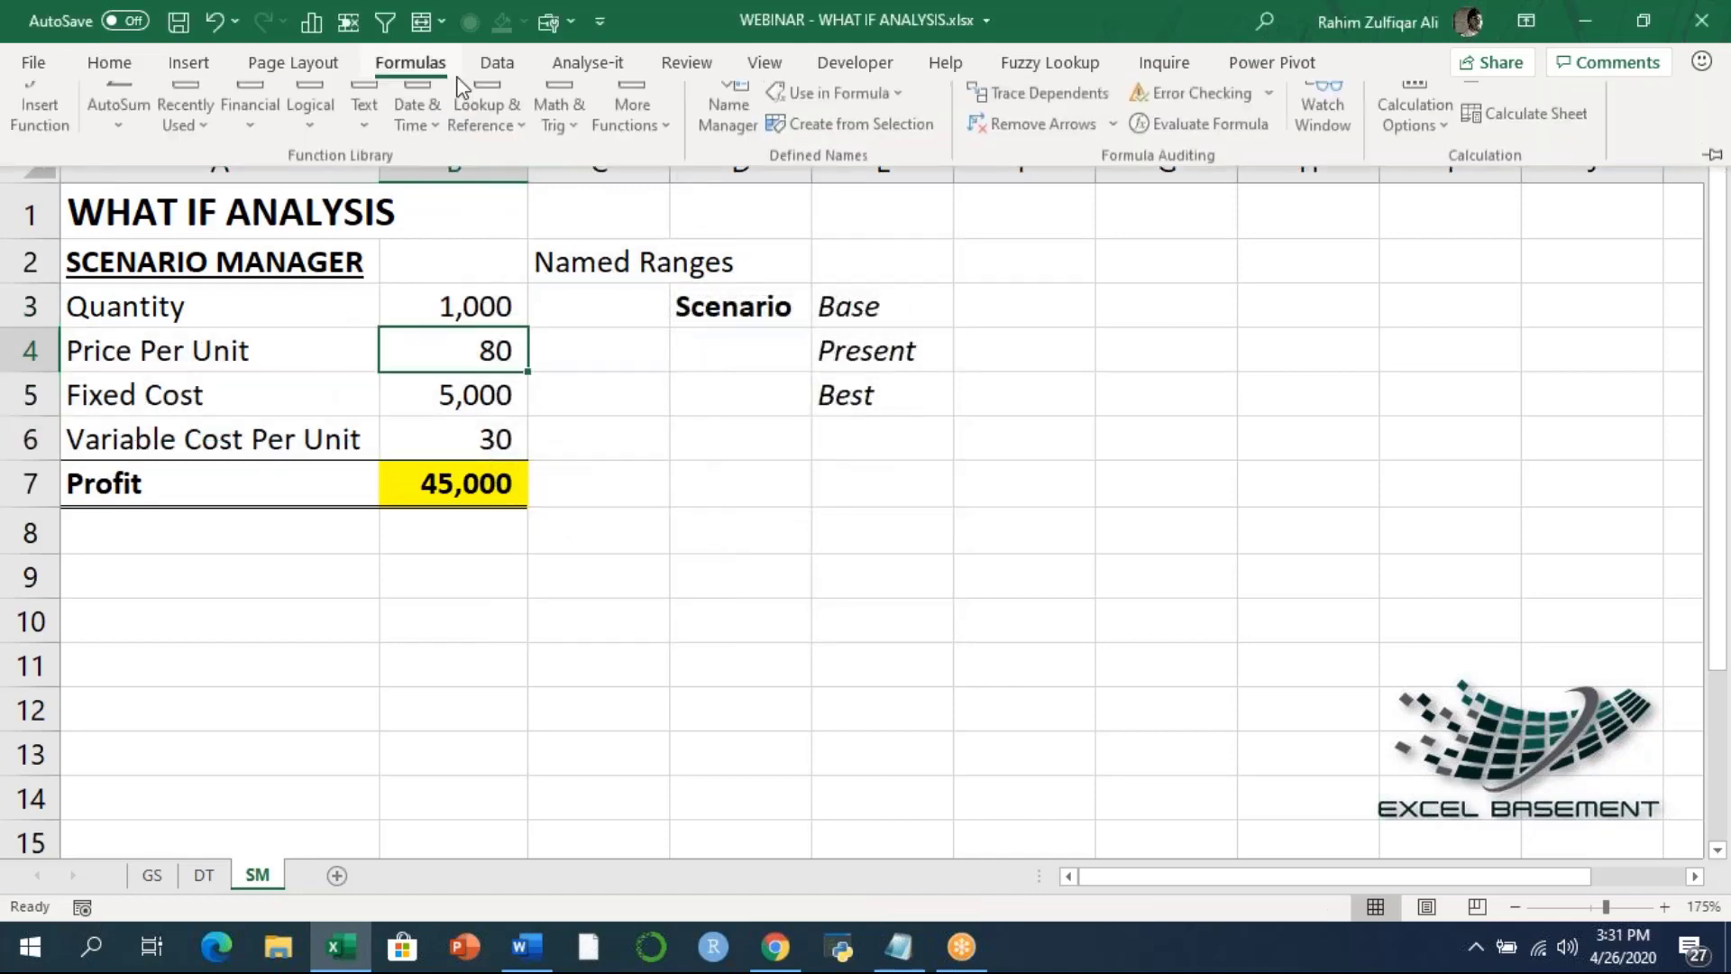
{"action": "left_click", "coordinate": [708, 118]}
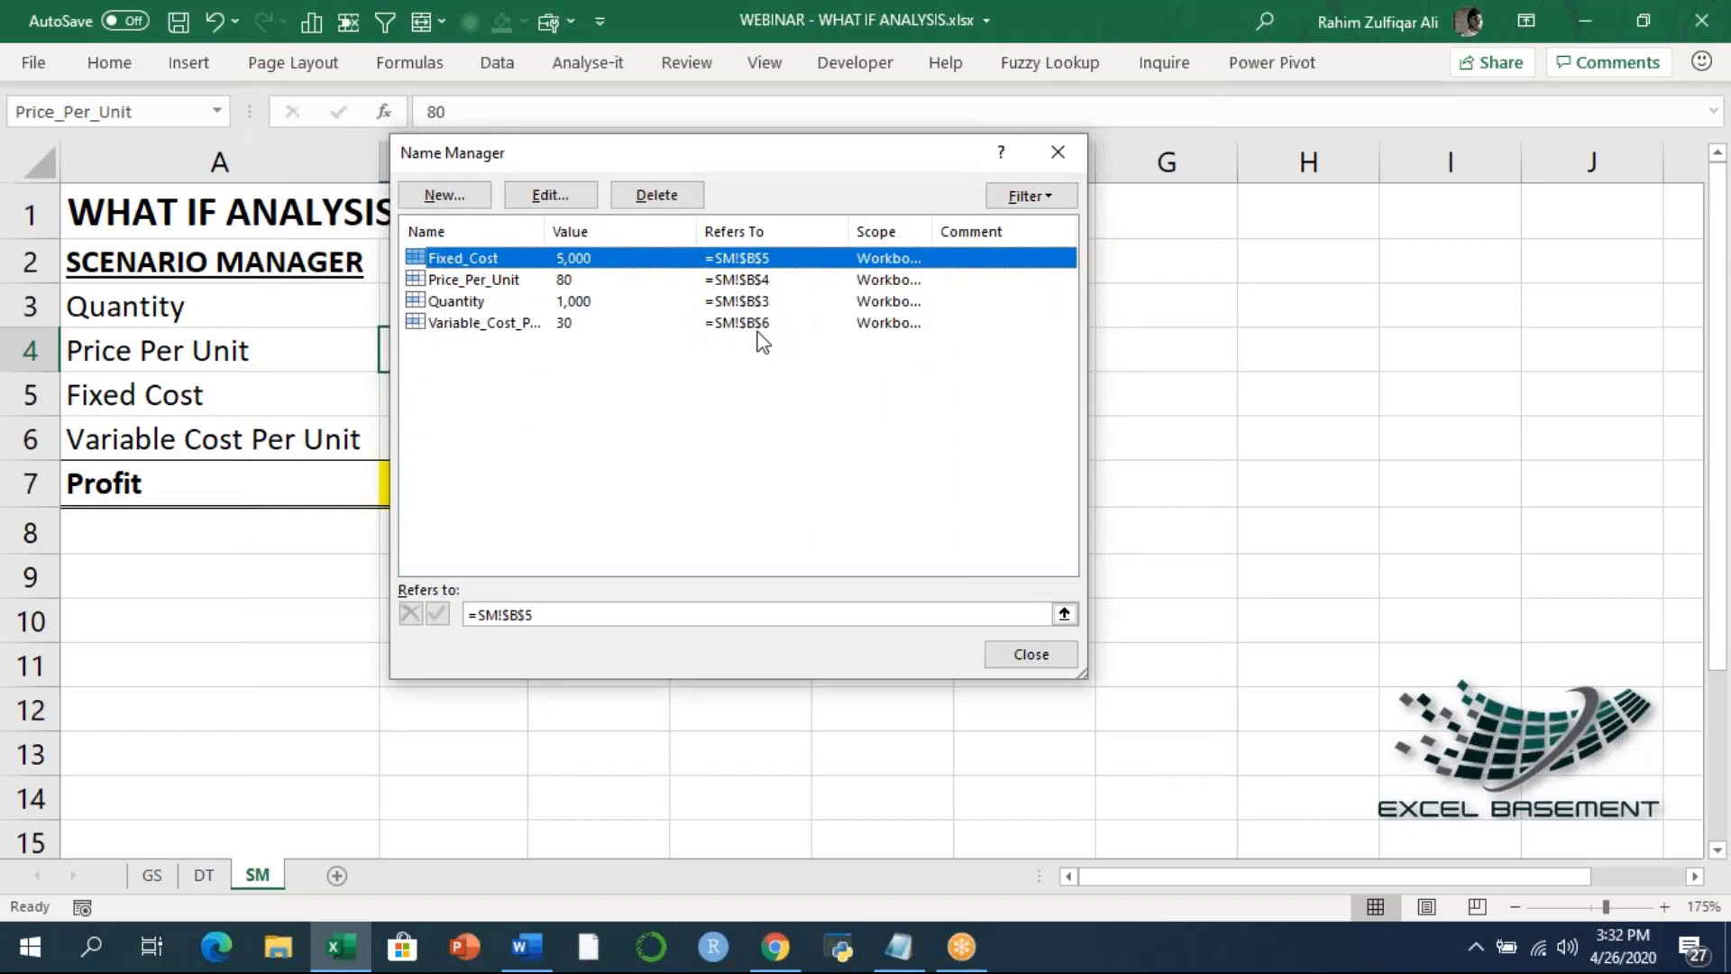
{"action": "left_click", "coordinate": [1057, 151]}
Step: Create a scenario summary report from the Scenario Manager with B7 as the result cell
{"action": "left_click", "coordinate": [455, 500]}
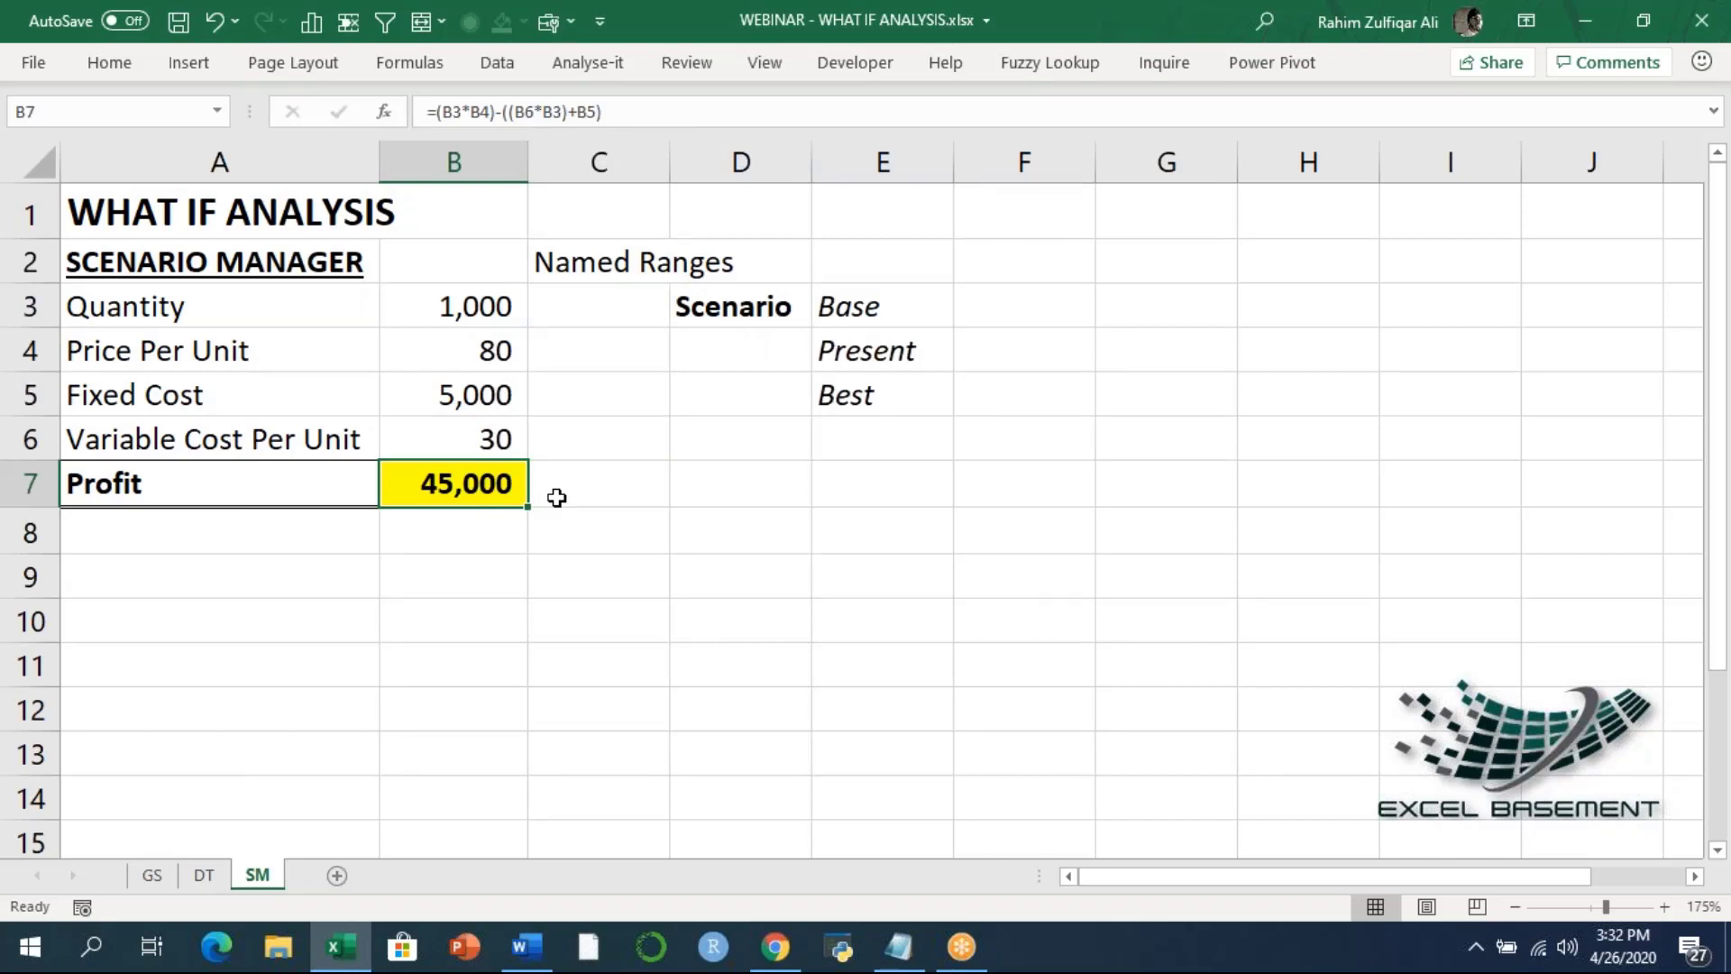
{"action": "left_click", "coordinate": [505, 63]}
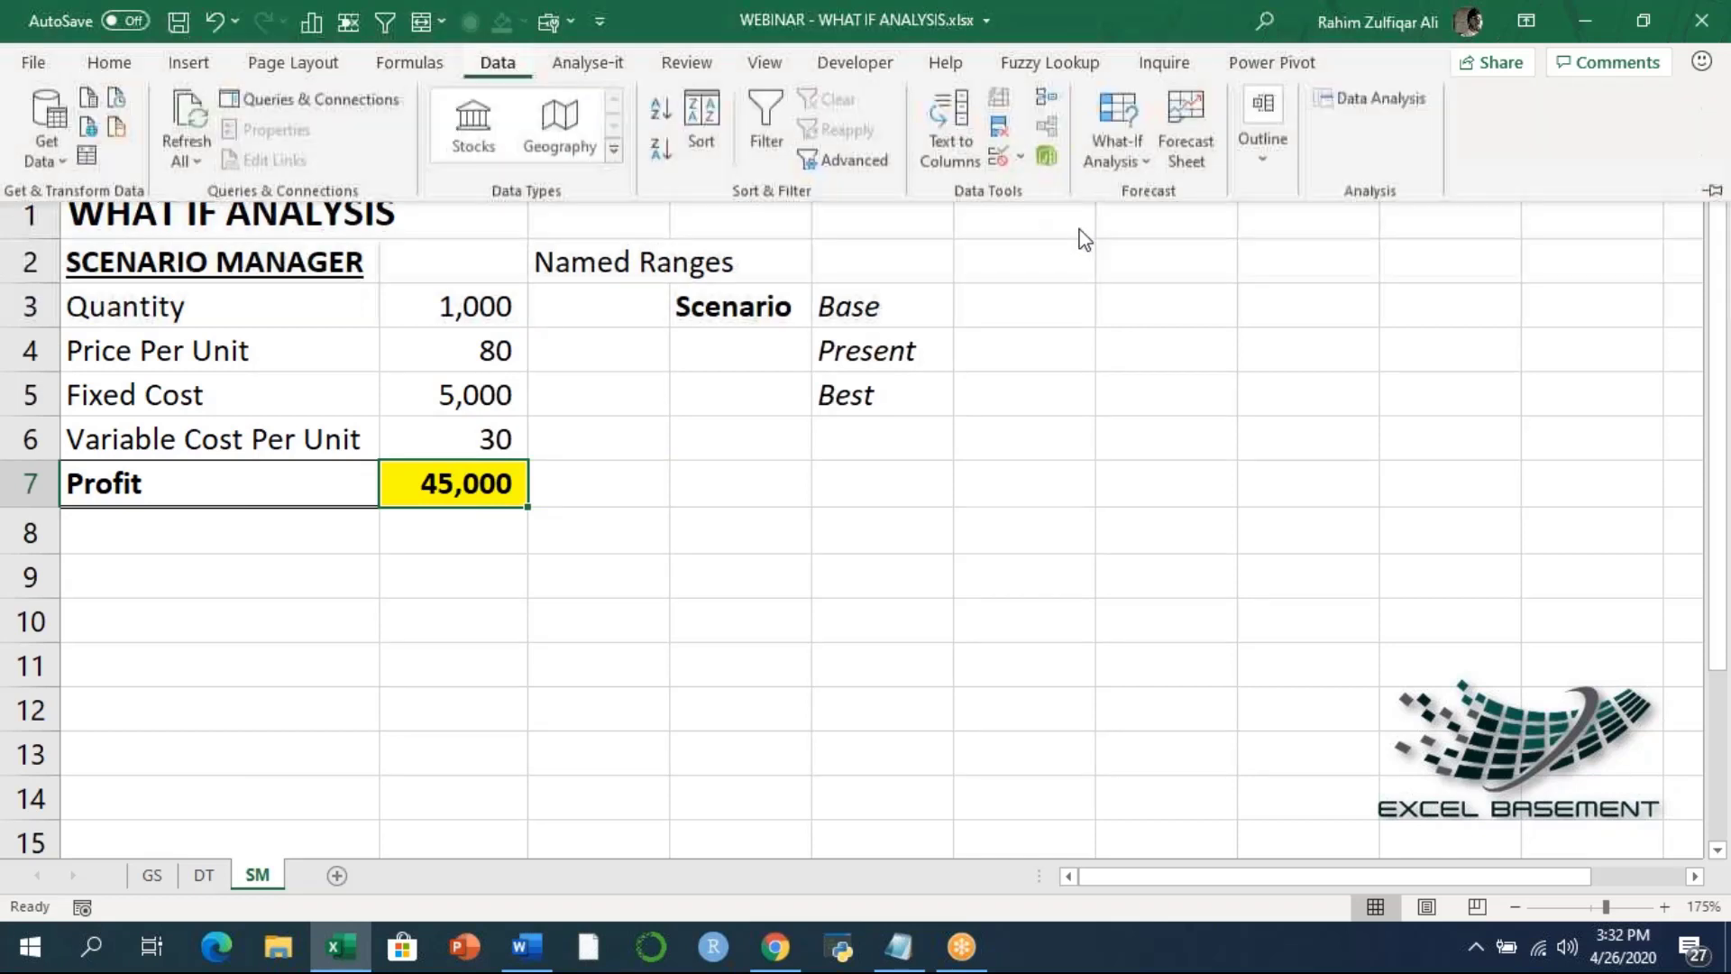
{"action": "left_click", "coordinate": [1114, 155]}
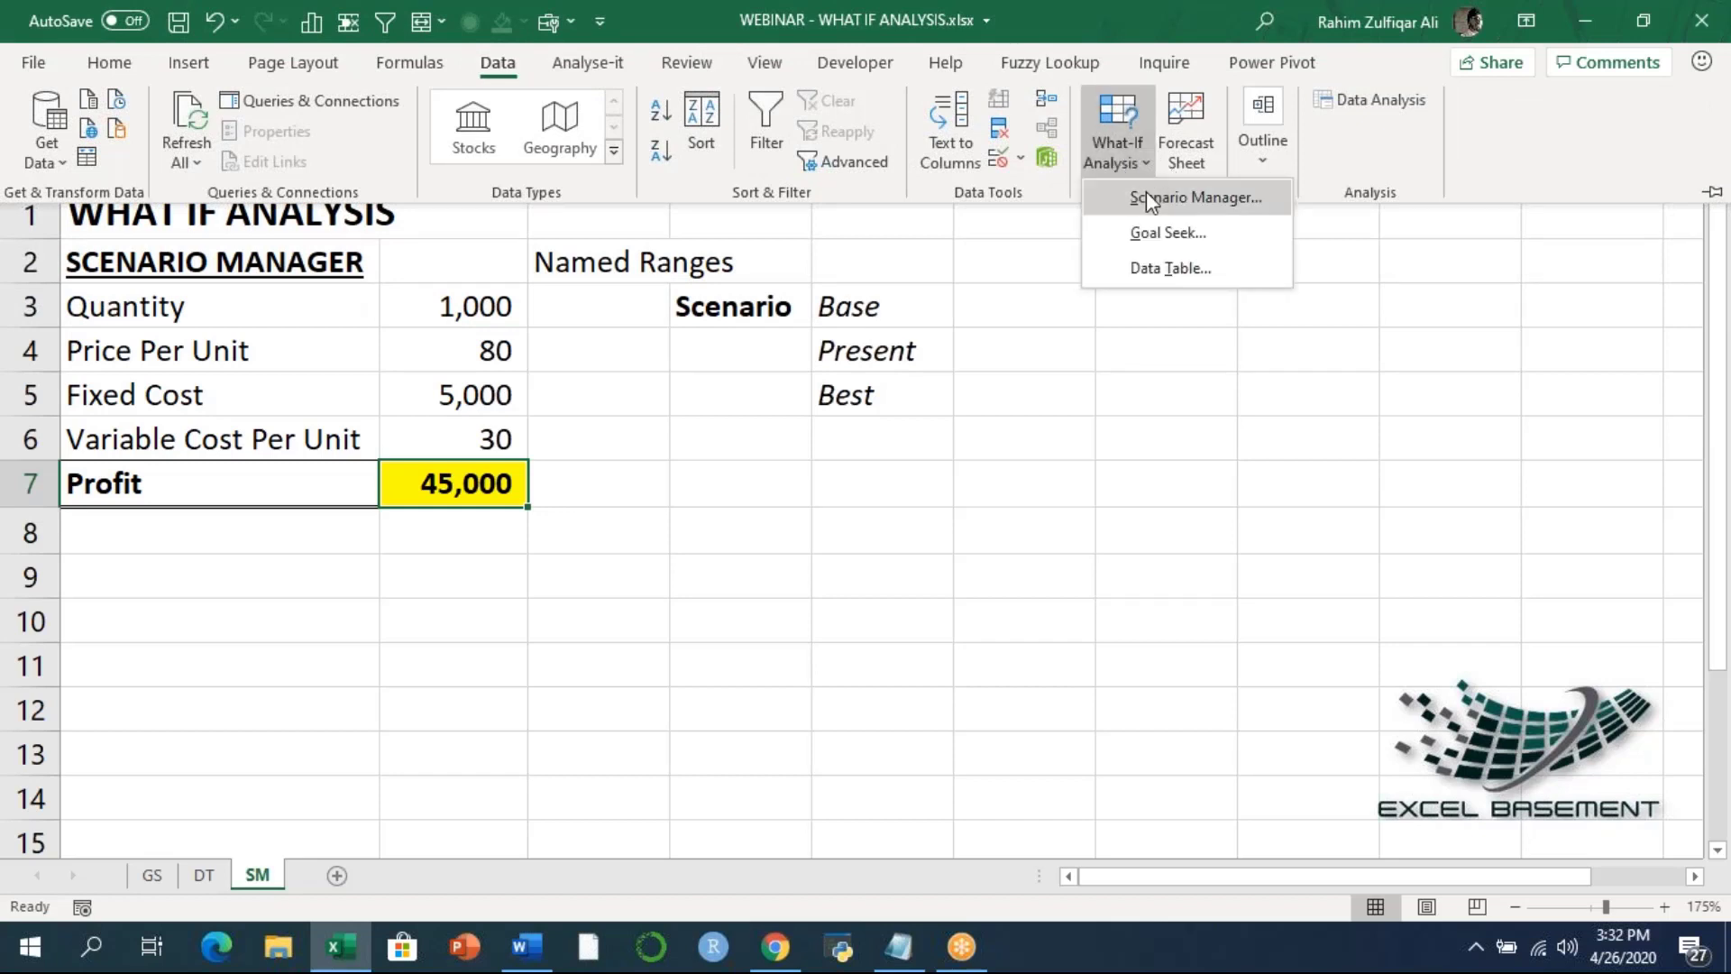
{"action": "left_click", "coordinate": [1145, 196]}
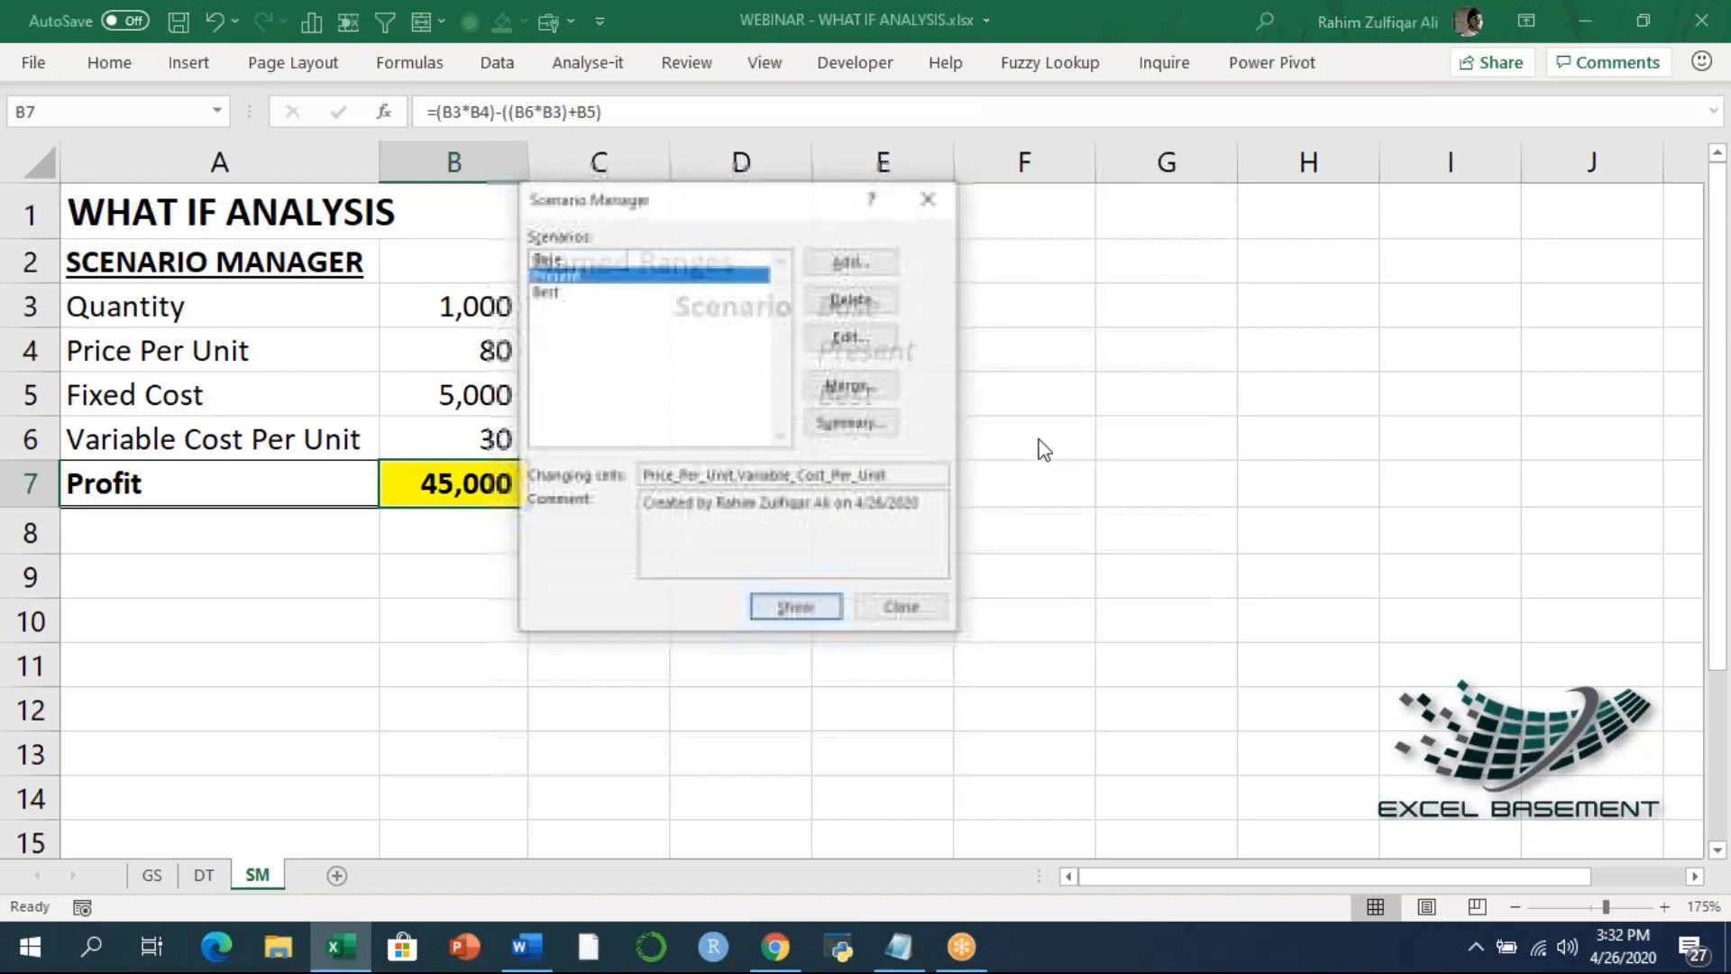
{"action": "left_click", "coordinate": [564, 275]}
{"action": "left_click", "coordinate": [570, 290]}
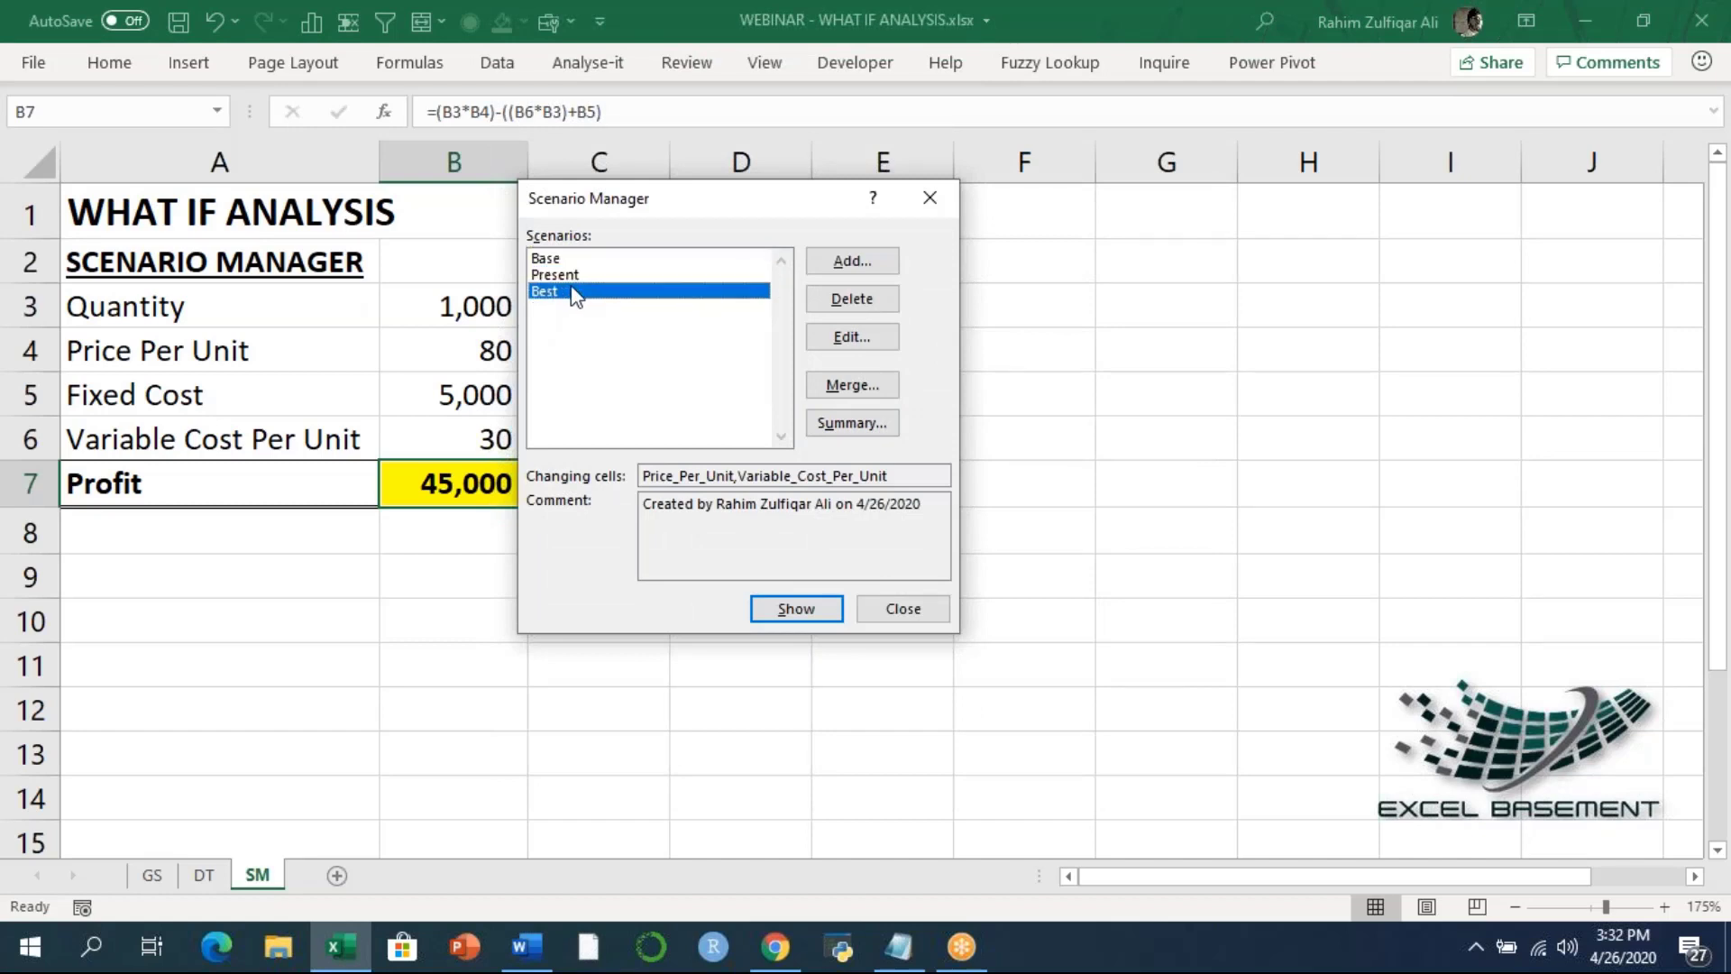
{"action": "left_click", "coordinate": [846, 423]}
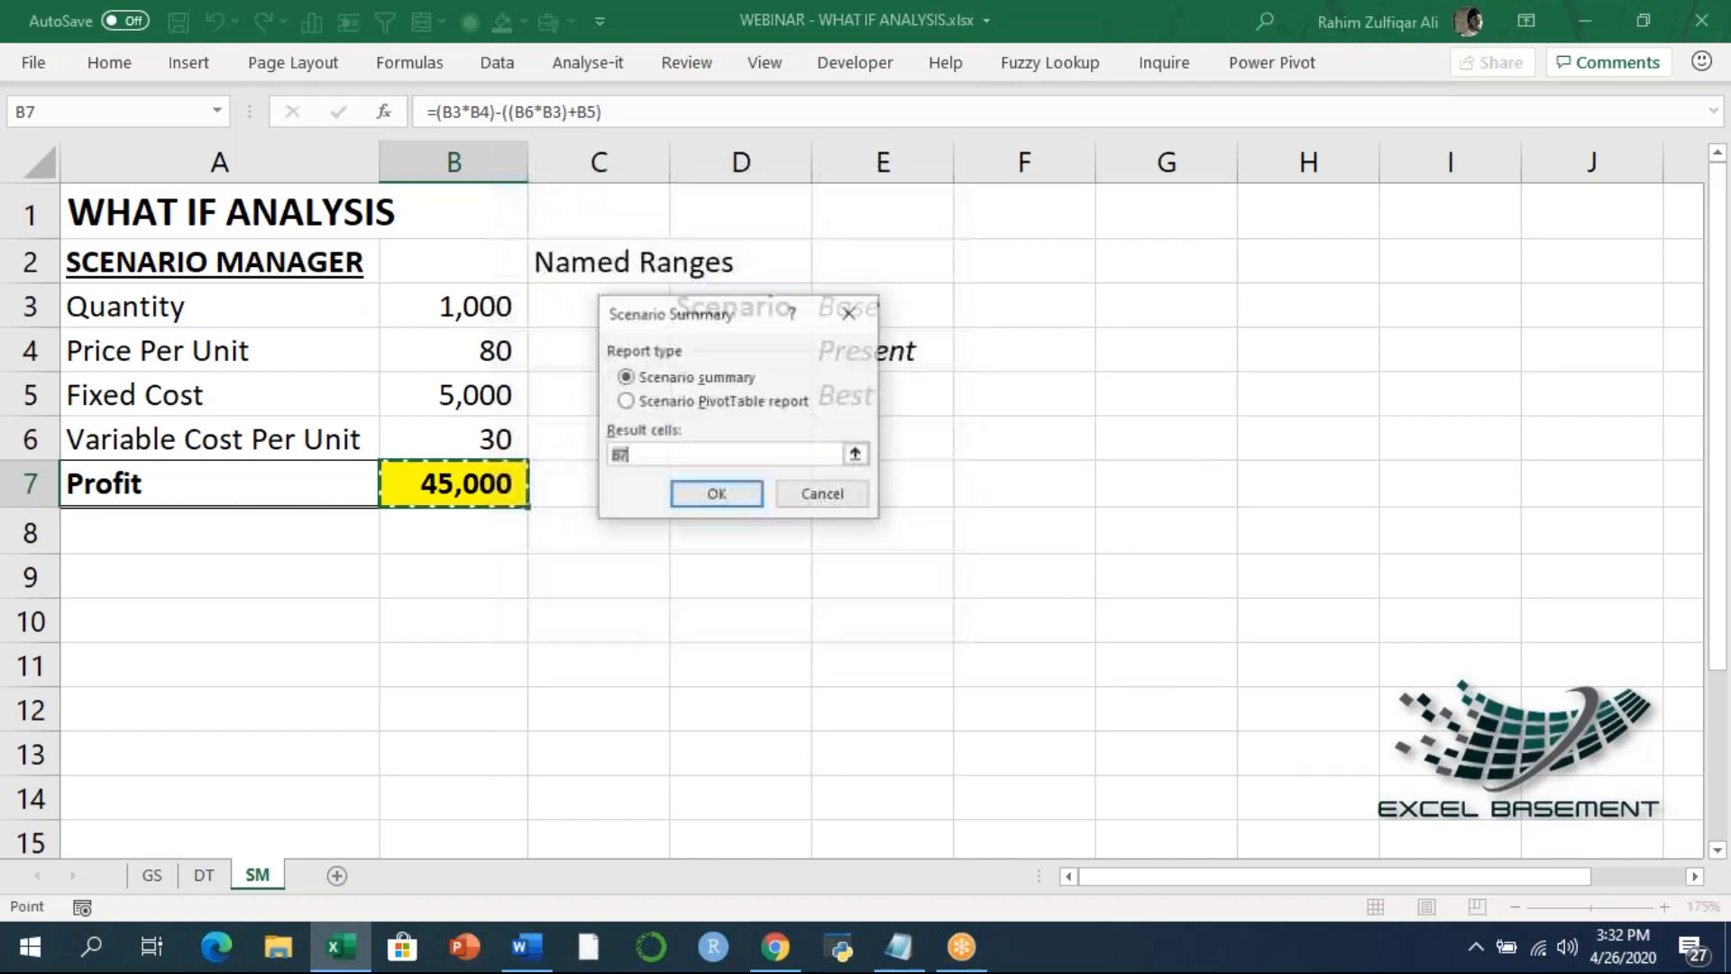
{"action": "left_click", "coordinate": [735, 497]}
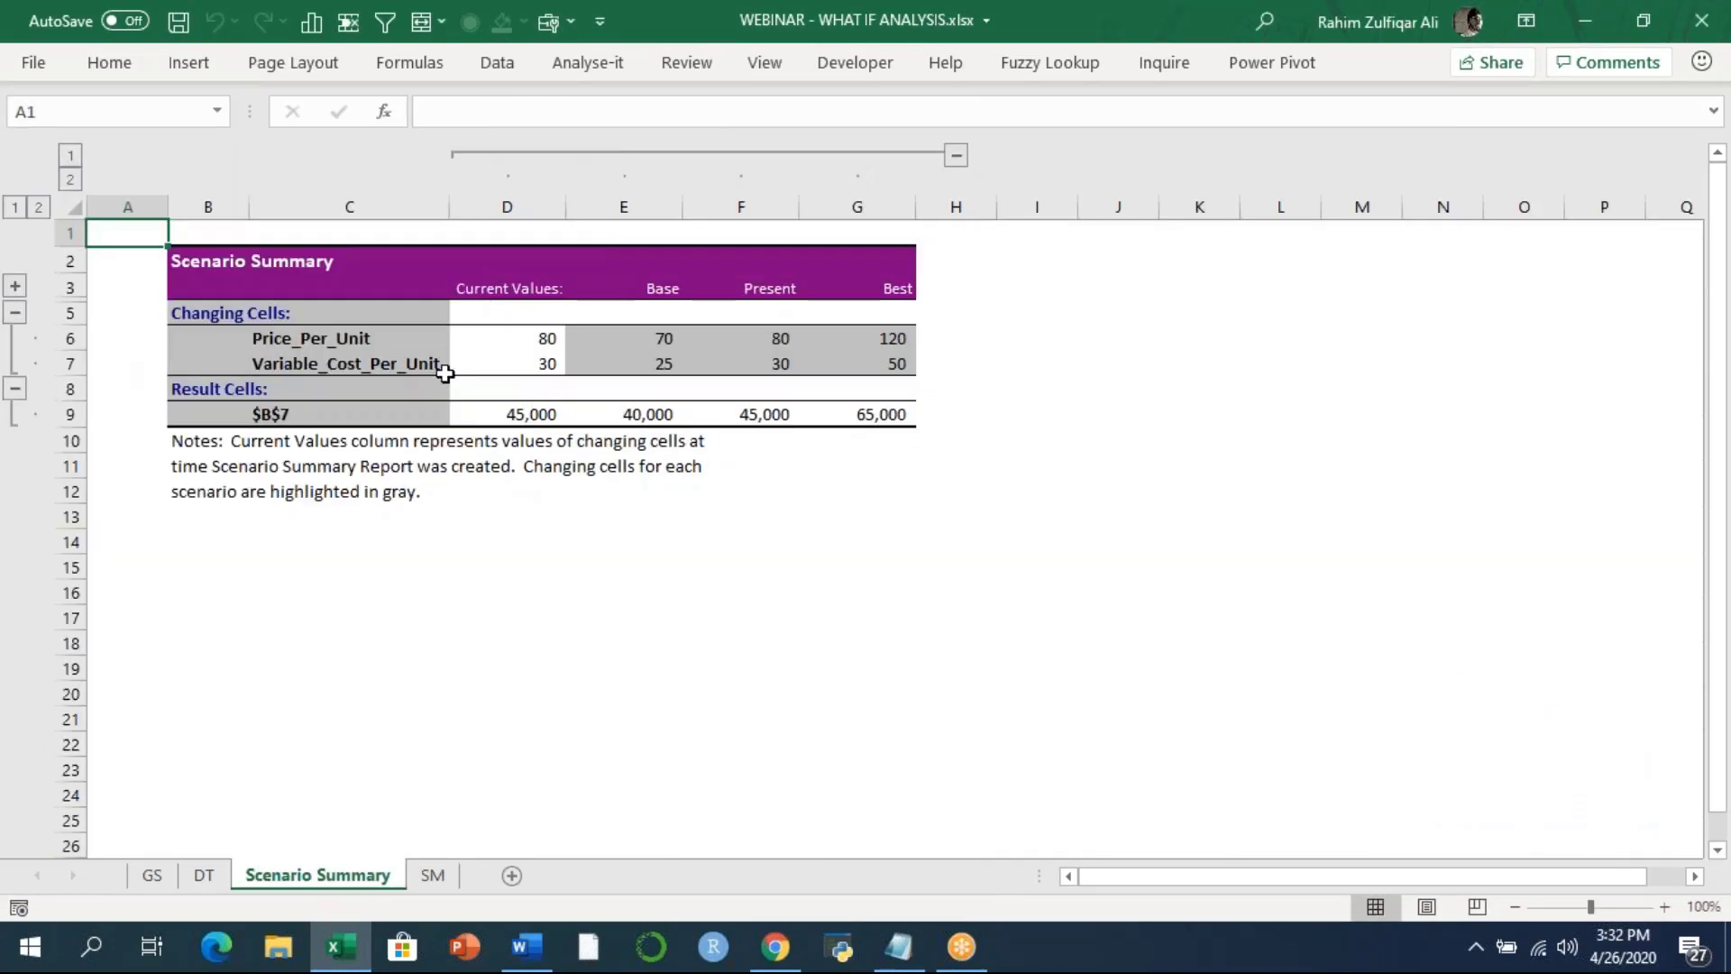
Step: Examine how the changing cells and the result cell are labelled in column C of the Scenario Summary sheet
{"action": "left_click", "coordinate": [413, 336]}
{"action": "left_click", "coordinate": [385, 361]}
{"action": "key", "text": "Up"}
{"action": "key", "text": "Up"}
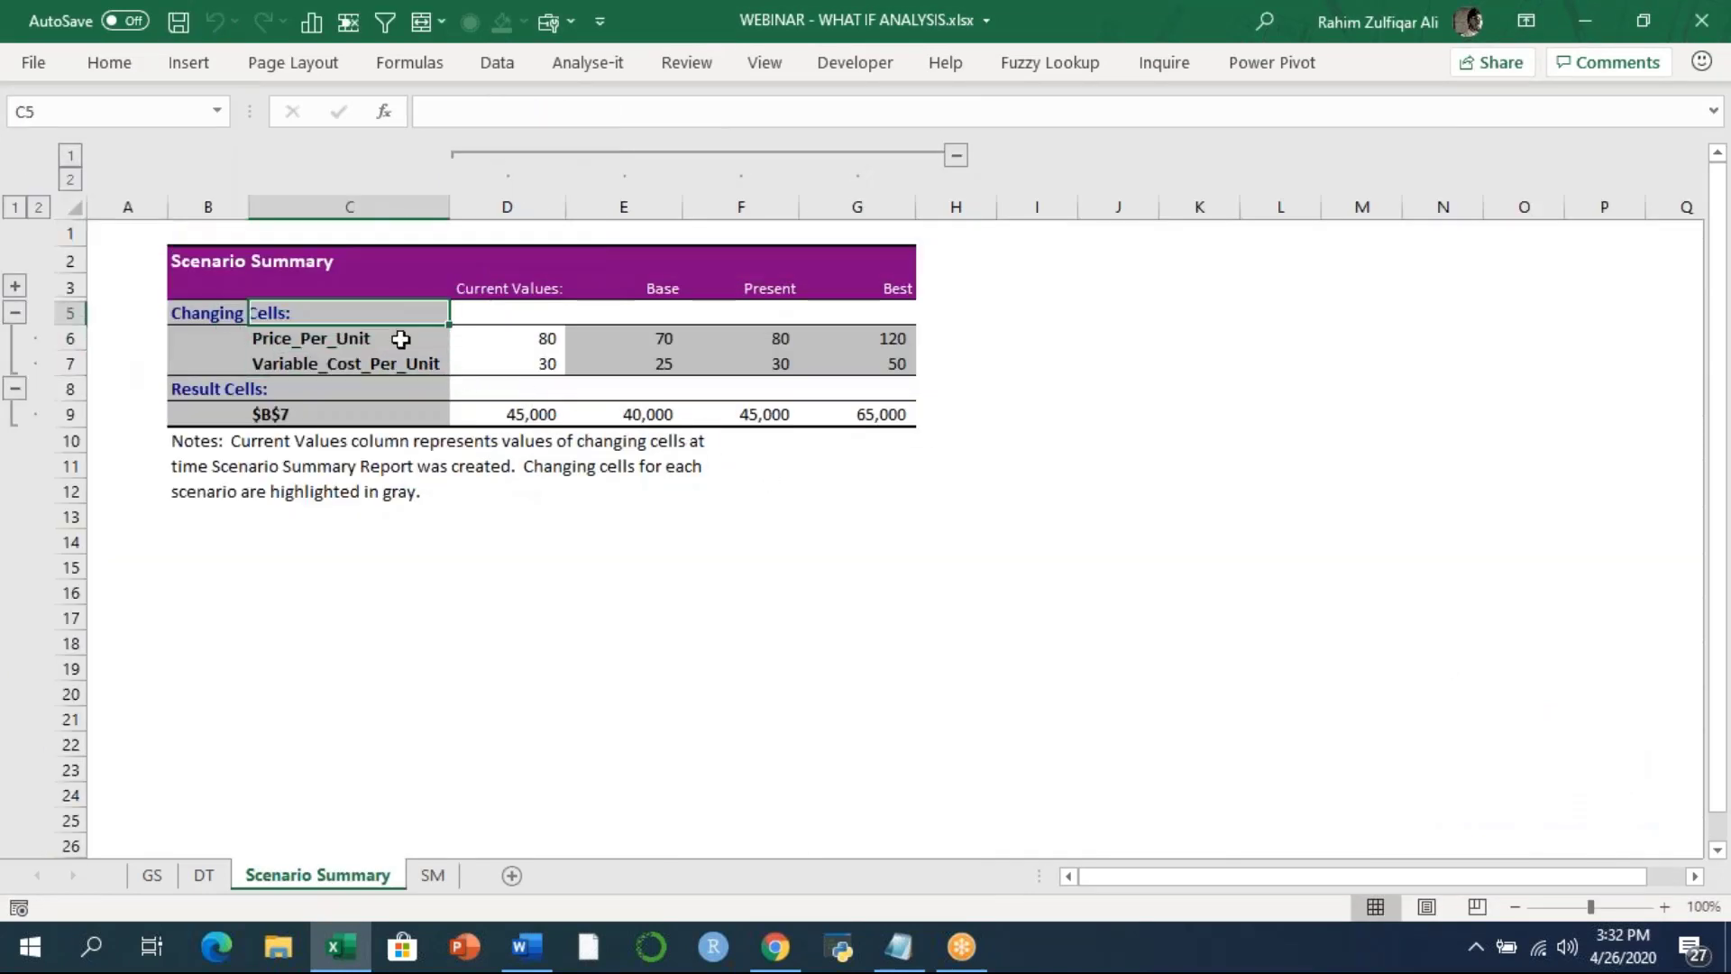
{"action": "left_click", "coordinate": [401, 339]}
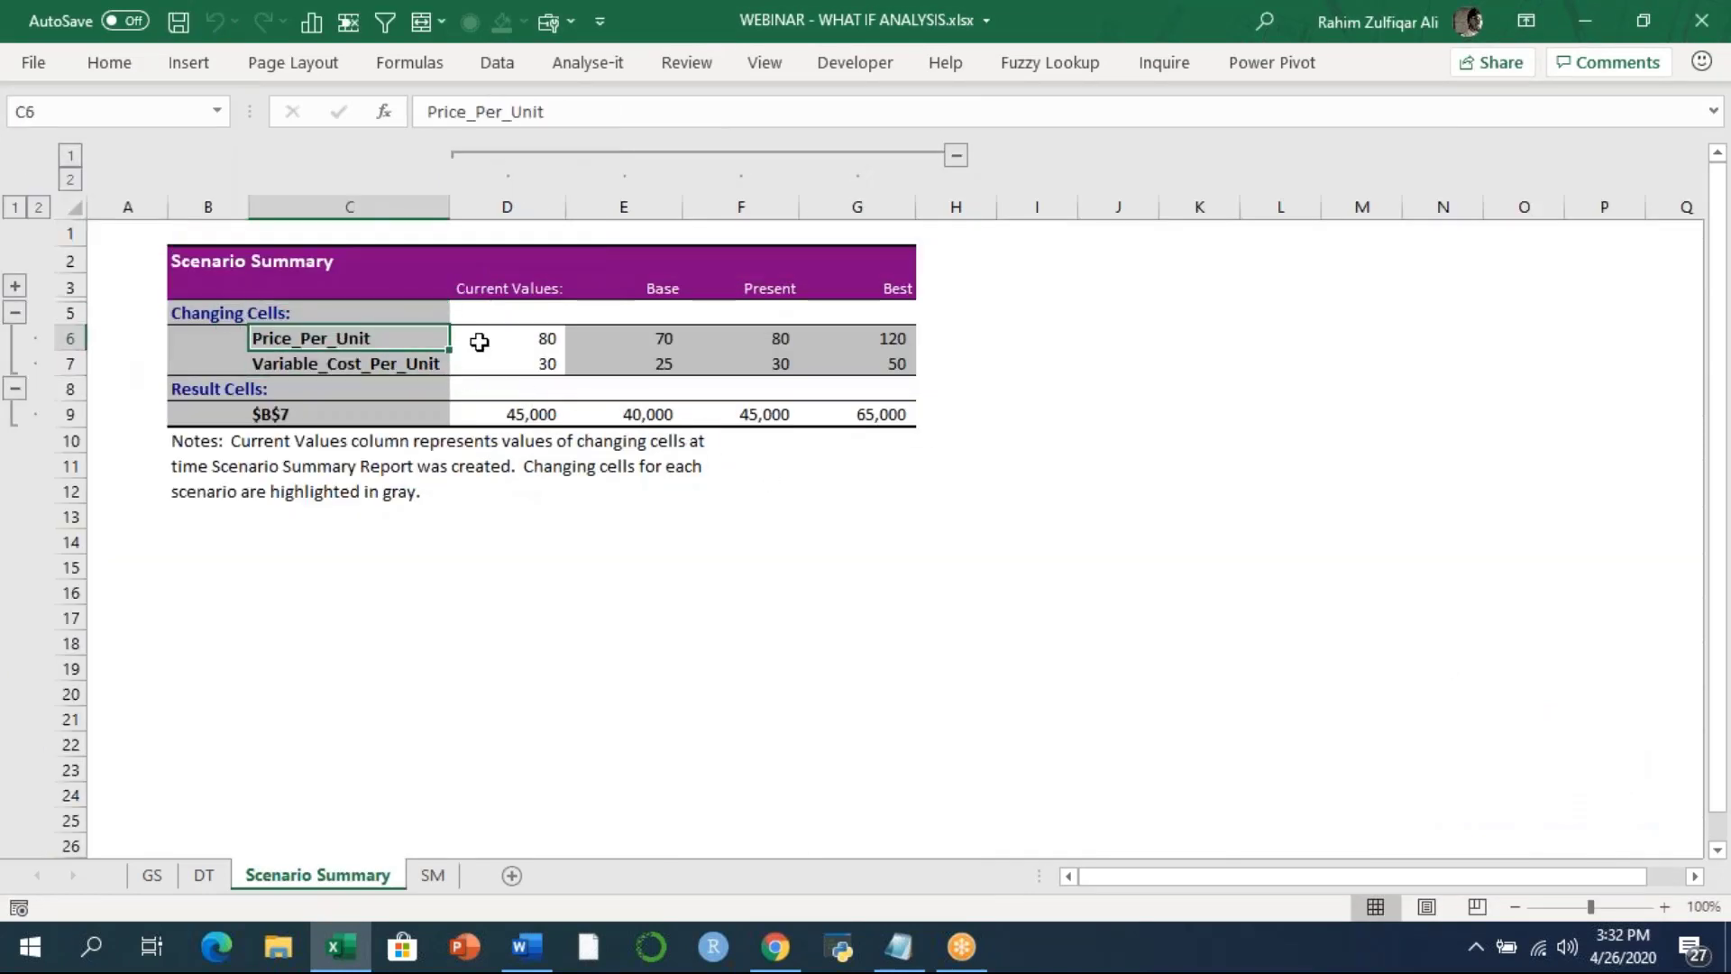
{"action": "left_click", "coordinate": [408, 362]}
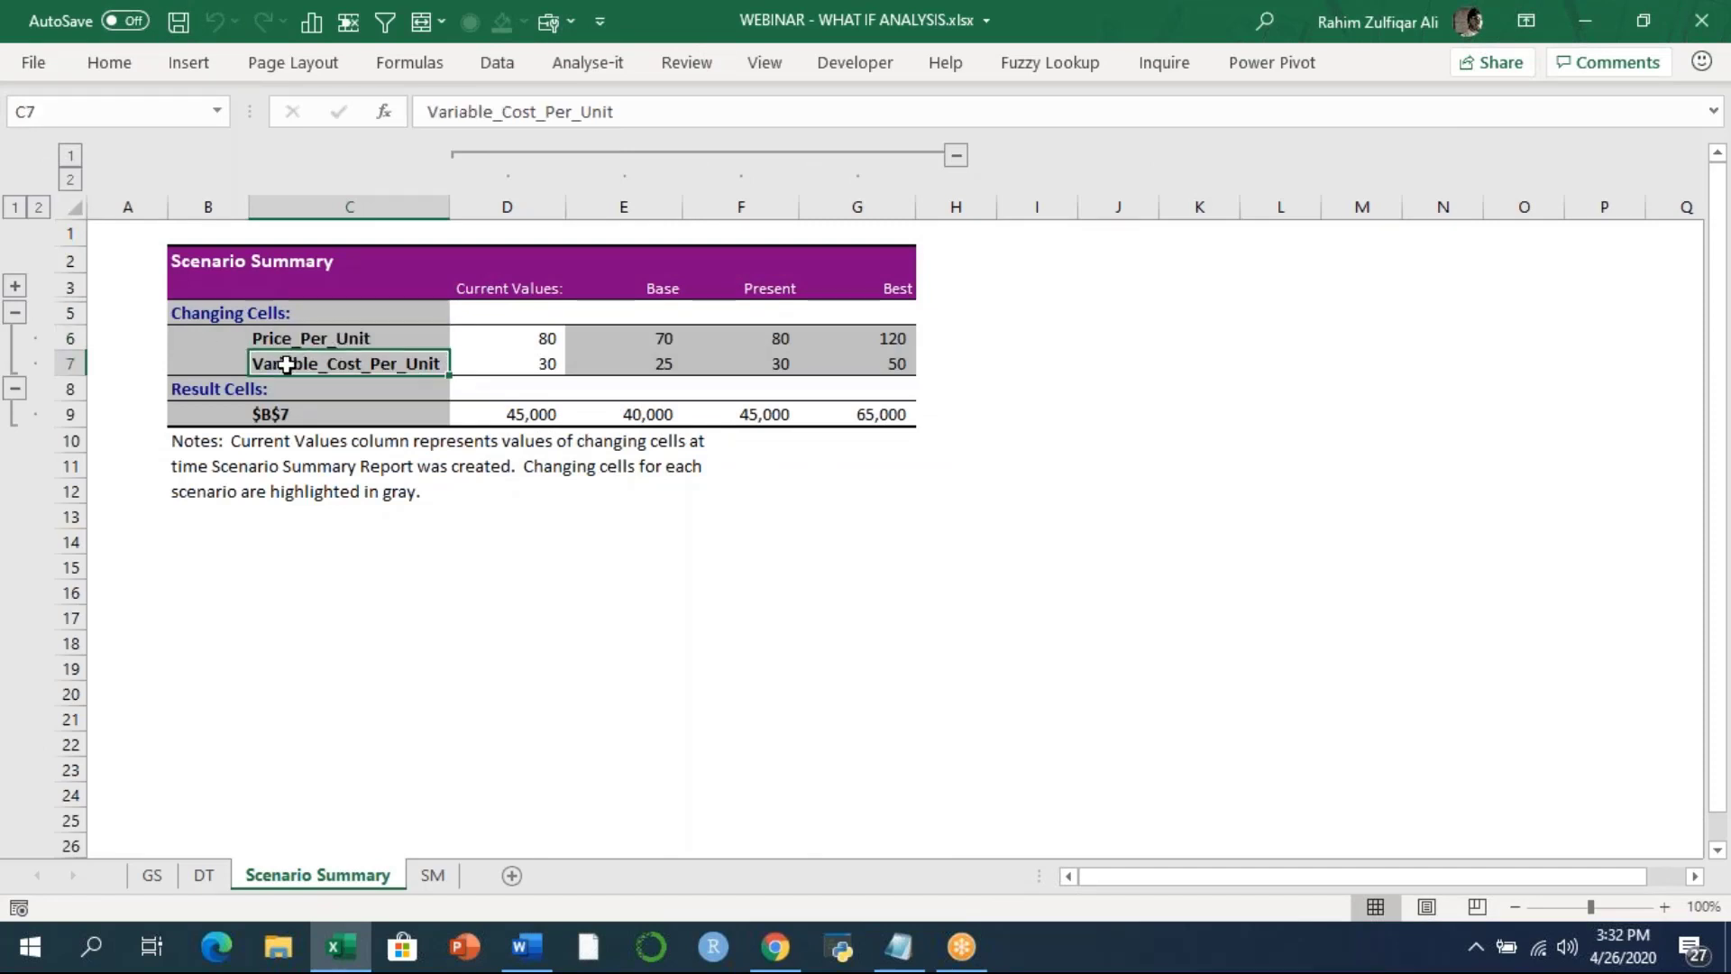
{"action": "left_click", "coordinate": [397, 336]}
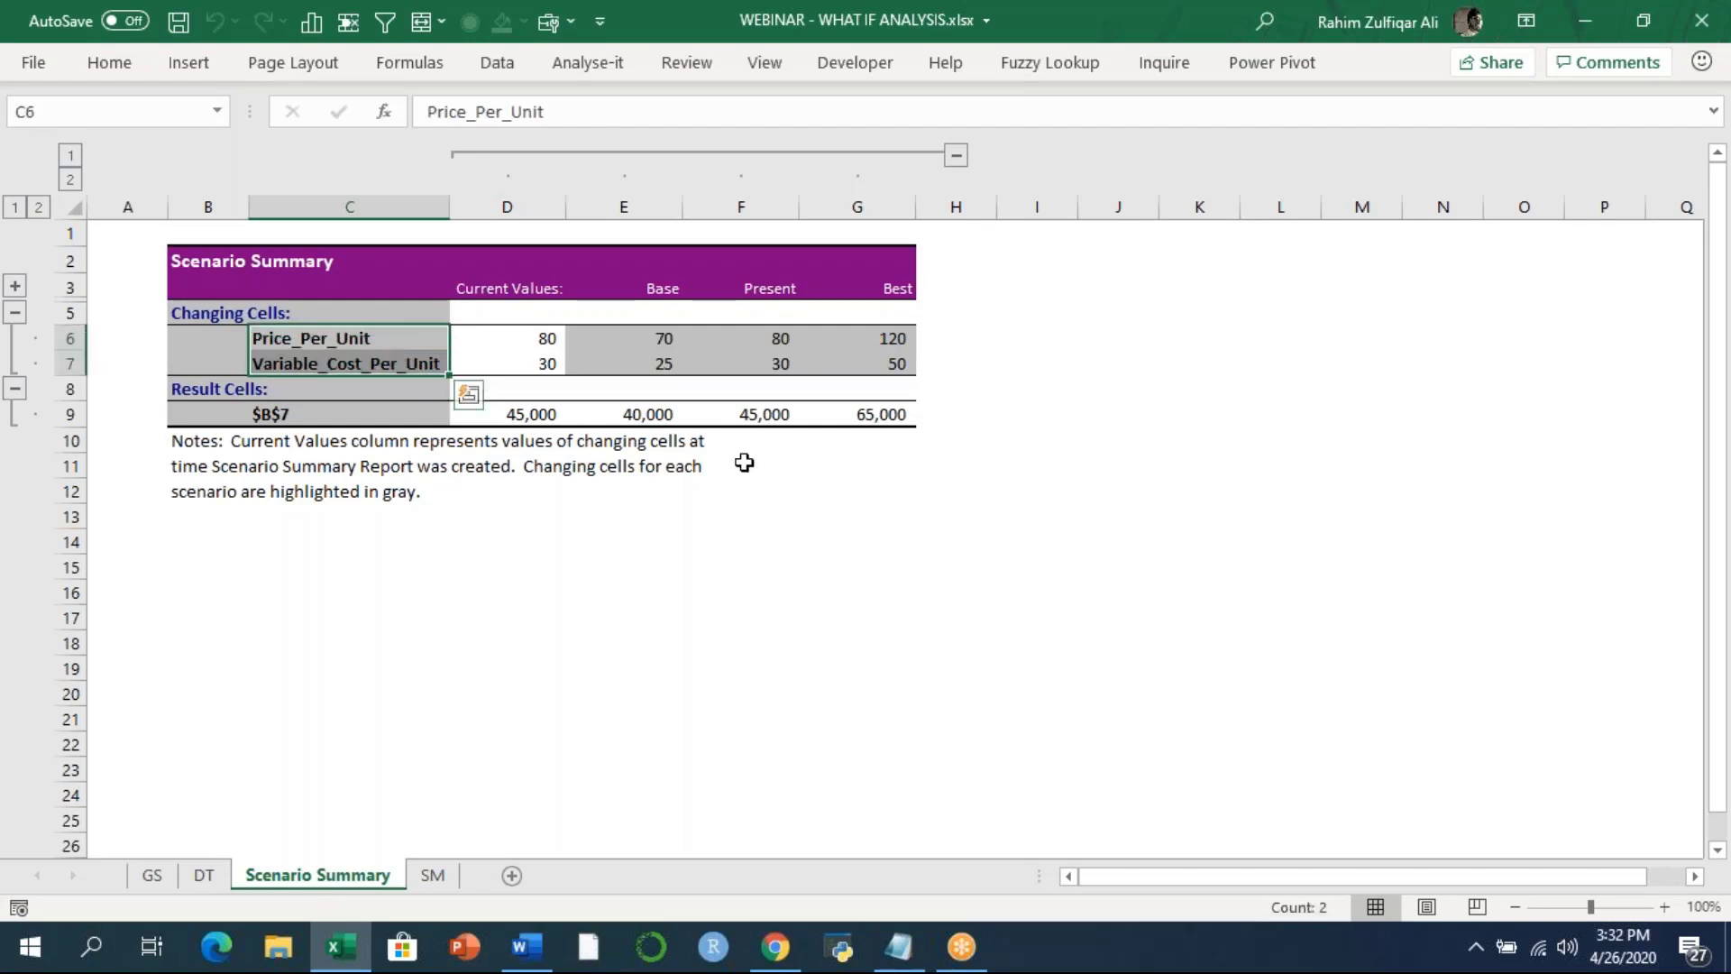
{"action": "left_click", "coordinate": [830, 517]}
{"action": "scroll", "coordinate": [831, 518], "scroll_direction": "up", "scroll_amount": 3}
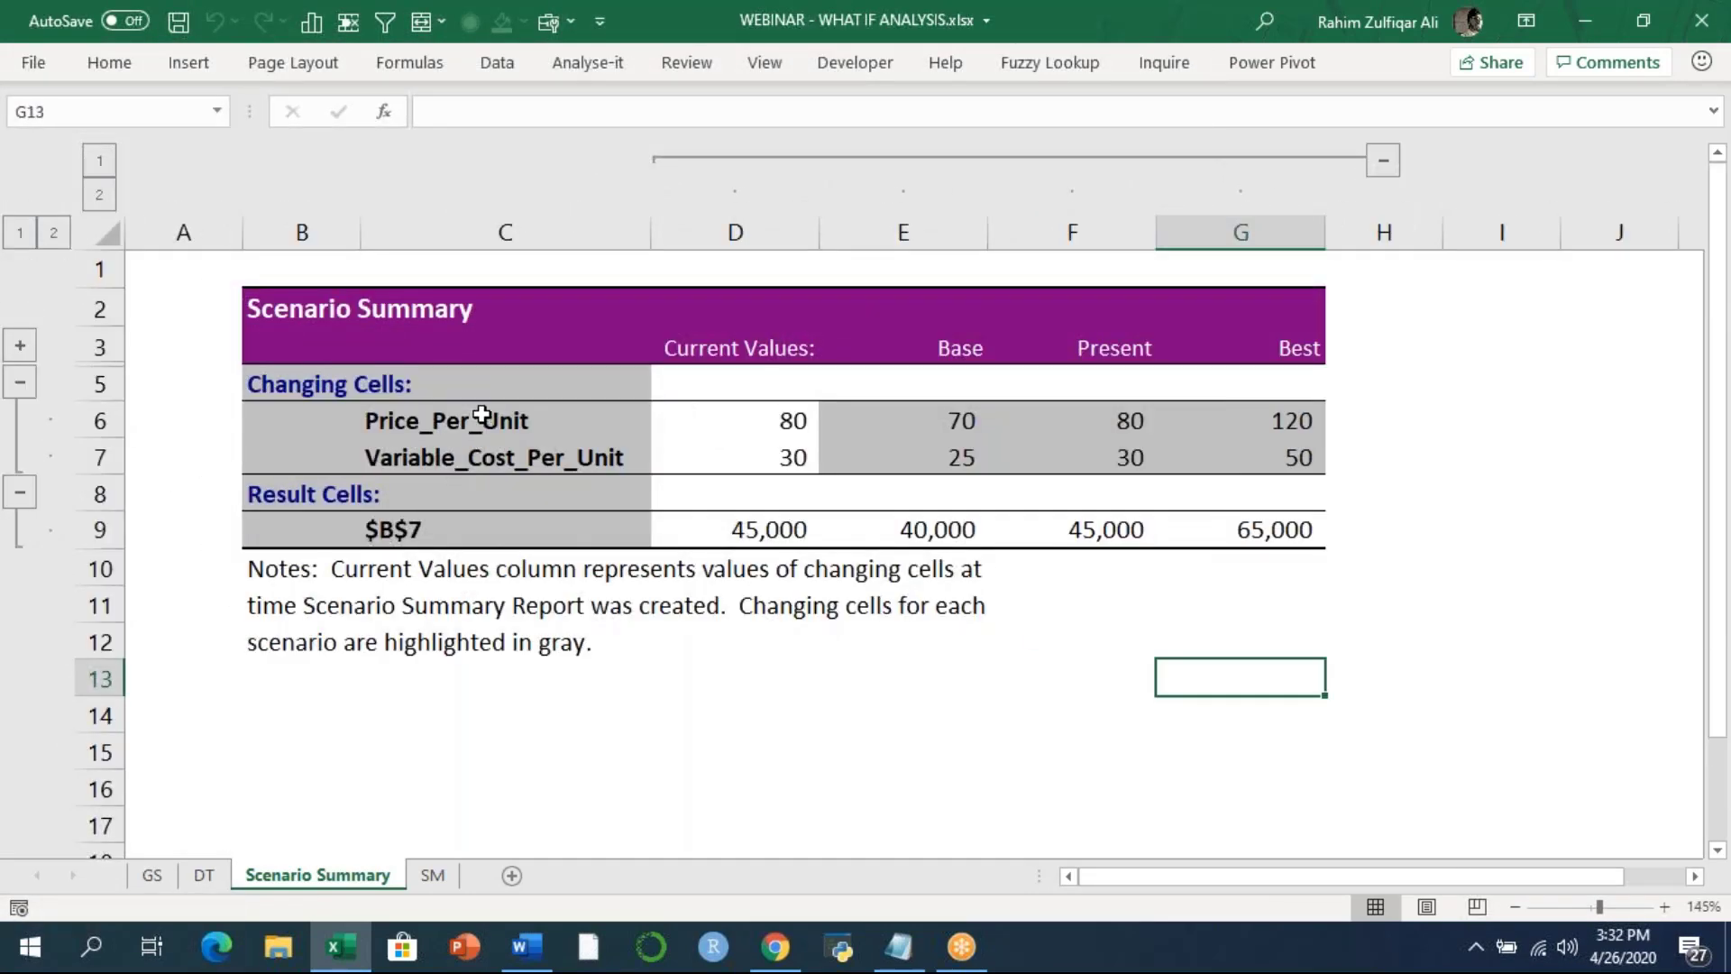
{"action": "left_click_drag", "start_coordinate": [481, 414], "coordinate": [502, 451]}
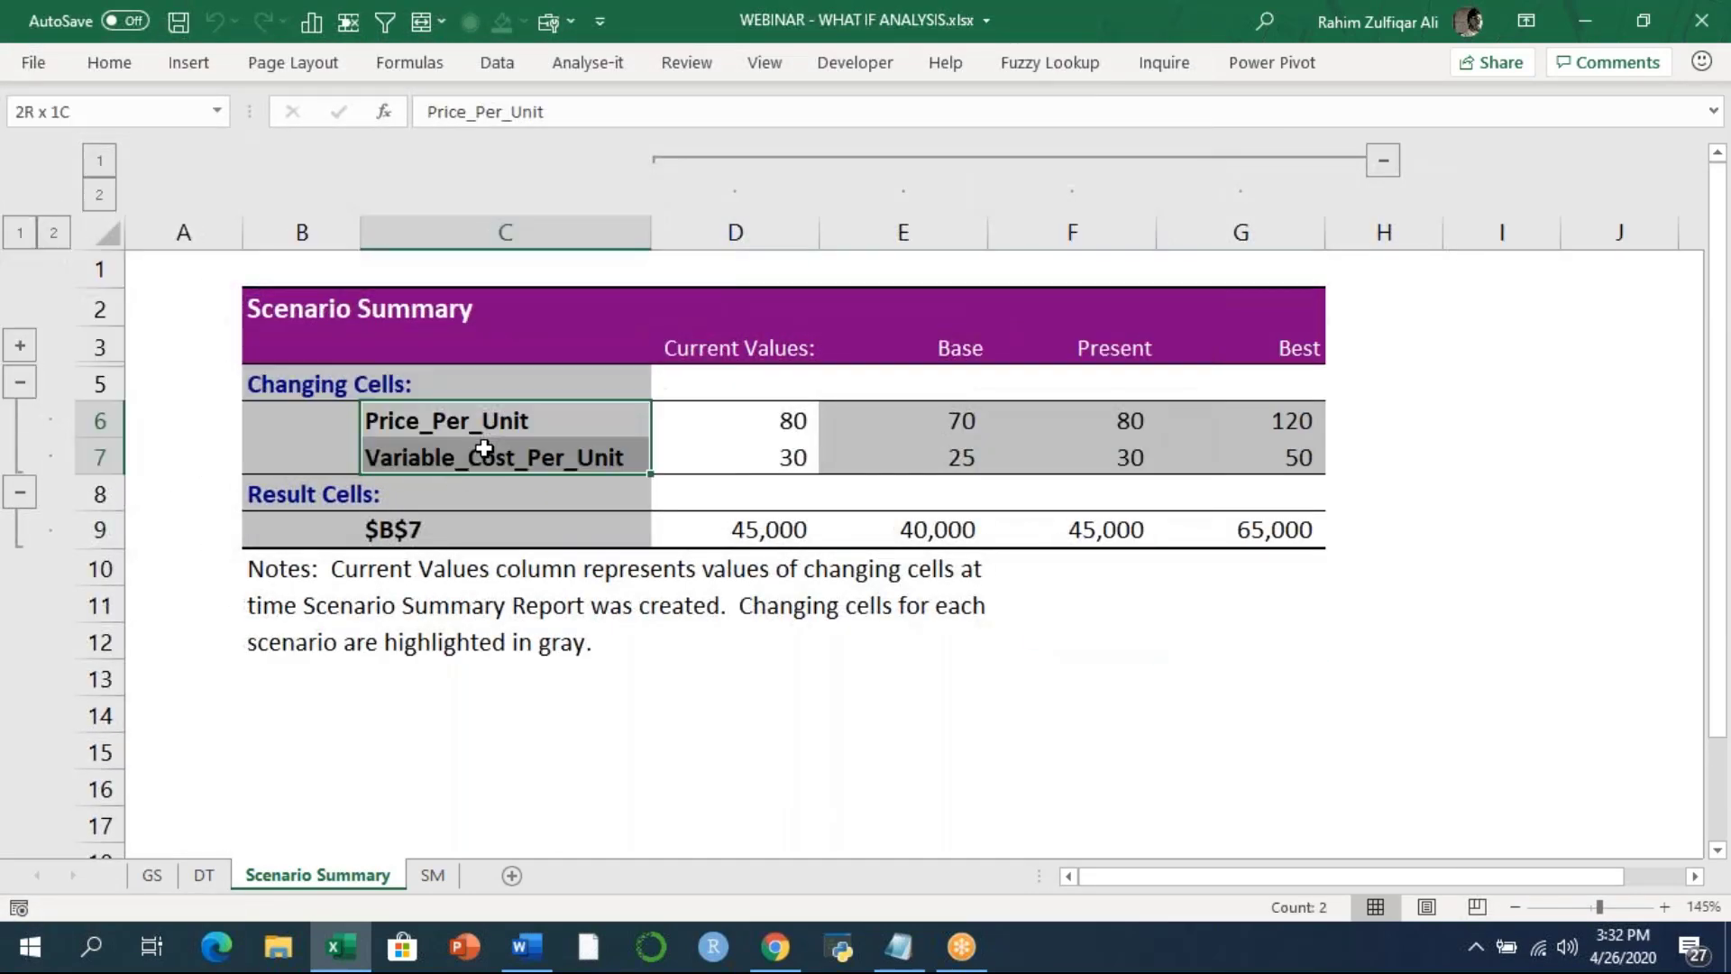
{"action": "left_click", "coordinate": [465, 527]}
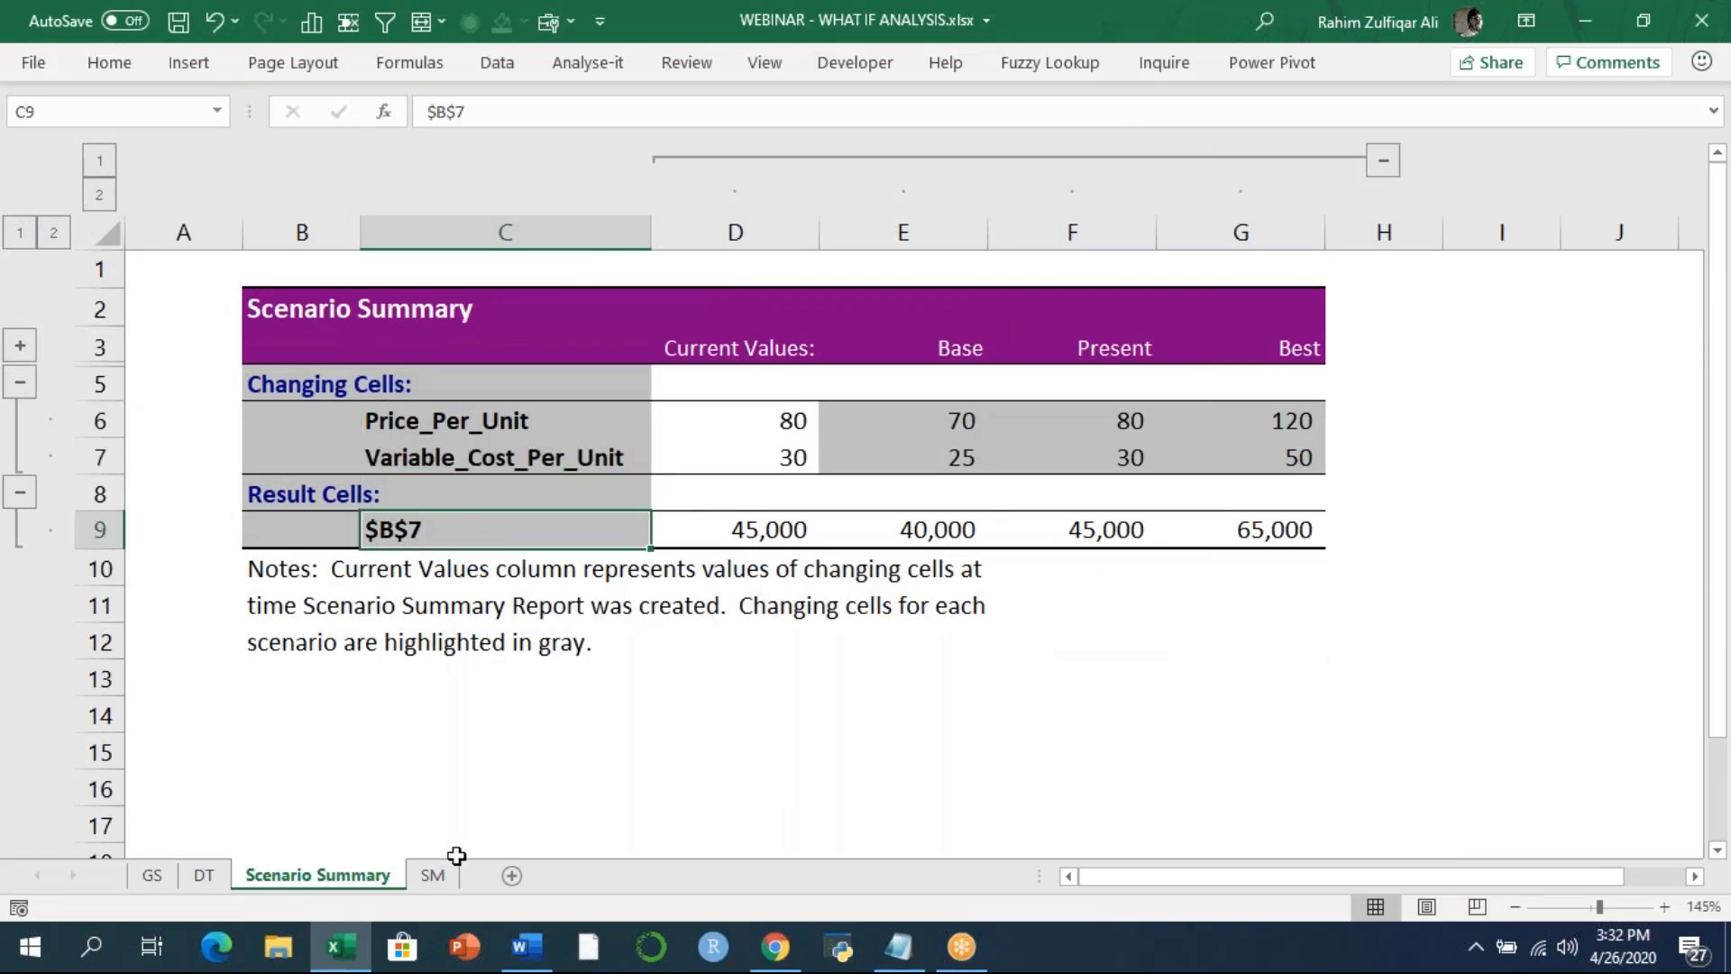
Step: Name the profit result cell B7 on the SM sheet "profit"
{"action": "left_click", "coordinate": [433, 874]}
{"action": "left_click", "coordinate": [243, 480]}
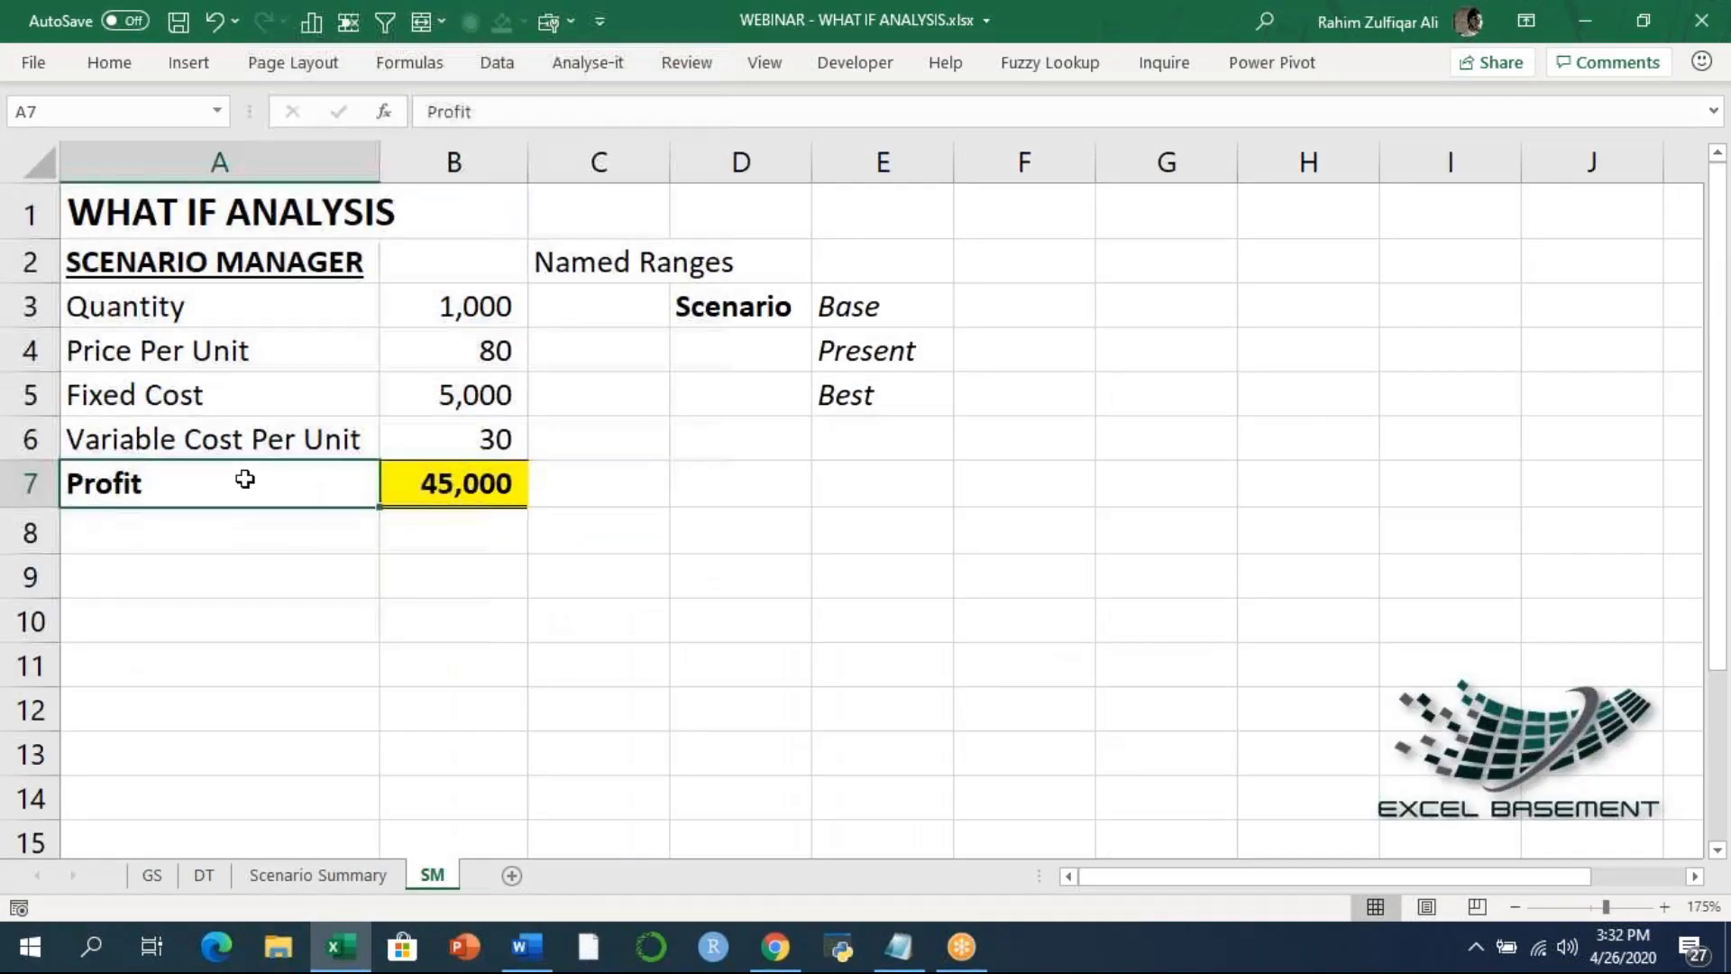
{"action": "left_click", "coordinate": [407, 492]}
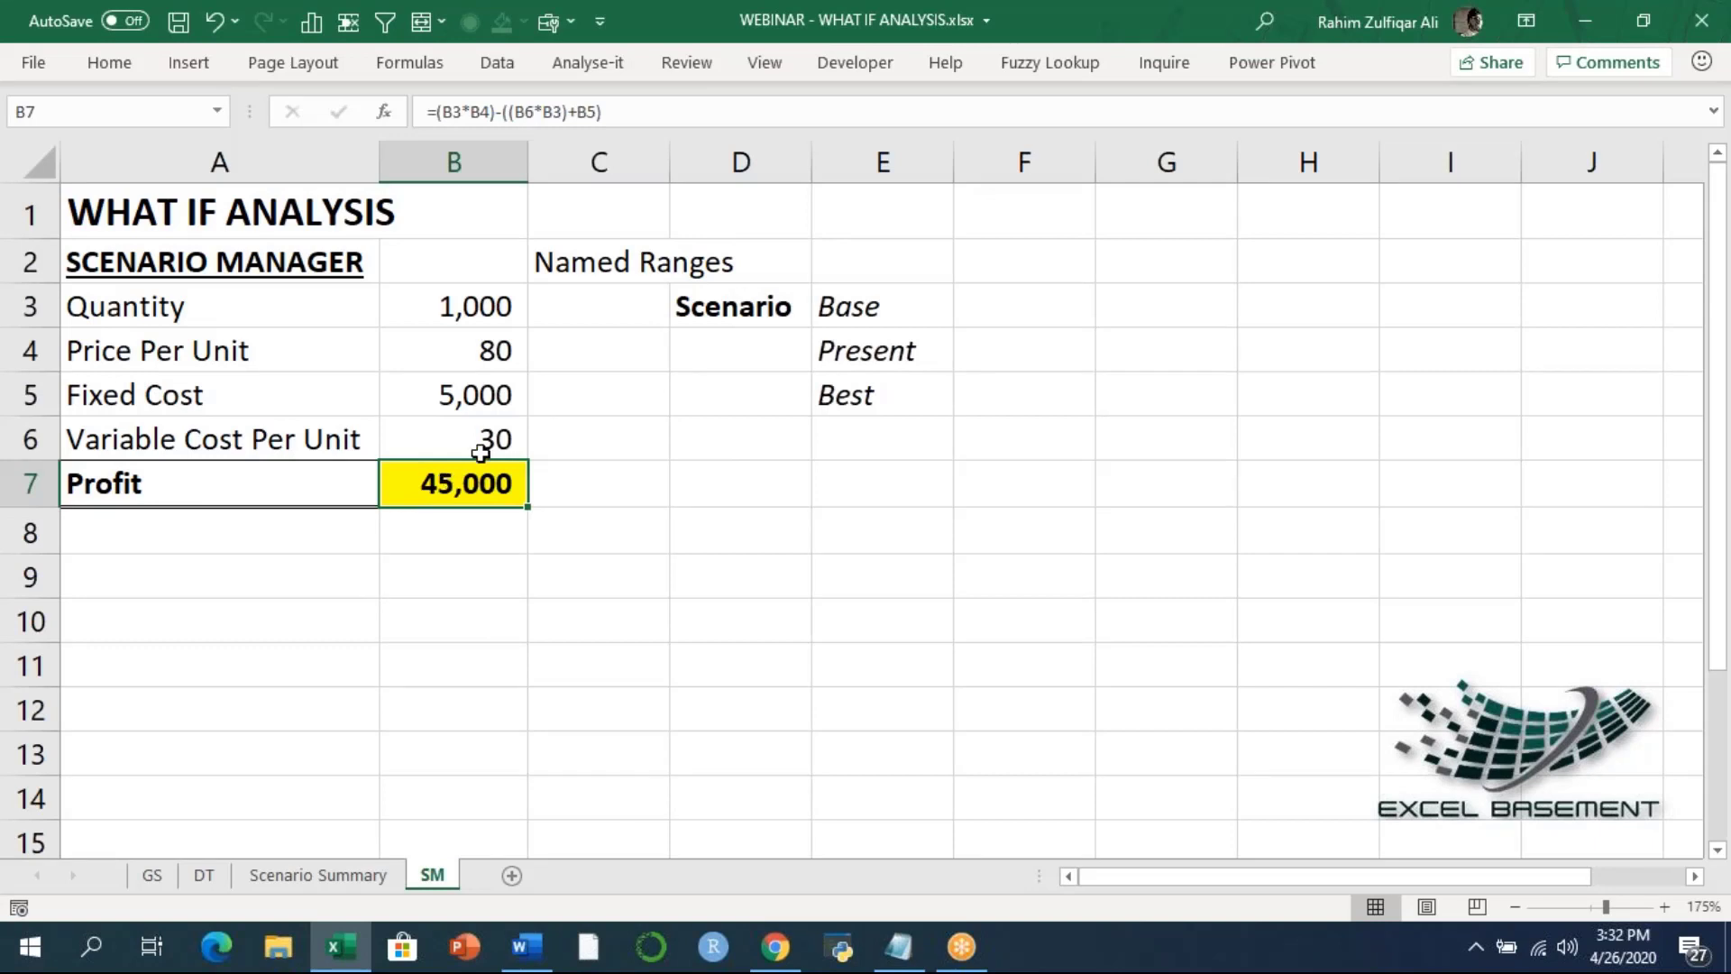
{"action": "left_click", "coordinate": [206, 111]}
{"action": "type", "text": "proit"}
{"action": "key", "text": "BackSpace"}
{"action": "key", "text": "BackSpace"}
{"action": "type", "text": "fit"}
{"action": "key", "text": "Return"}
Step: Delete the Scenario Summary sheet that still labels the result cell as $B$7
{"action": "left_click", "coordinate": [340, 877]}
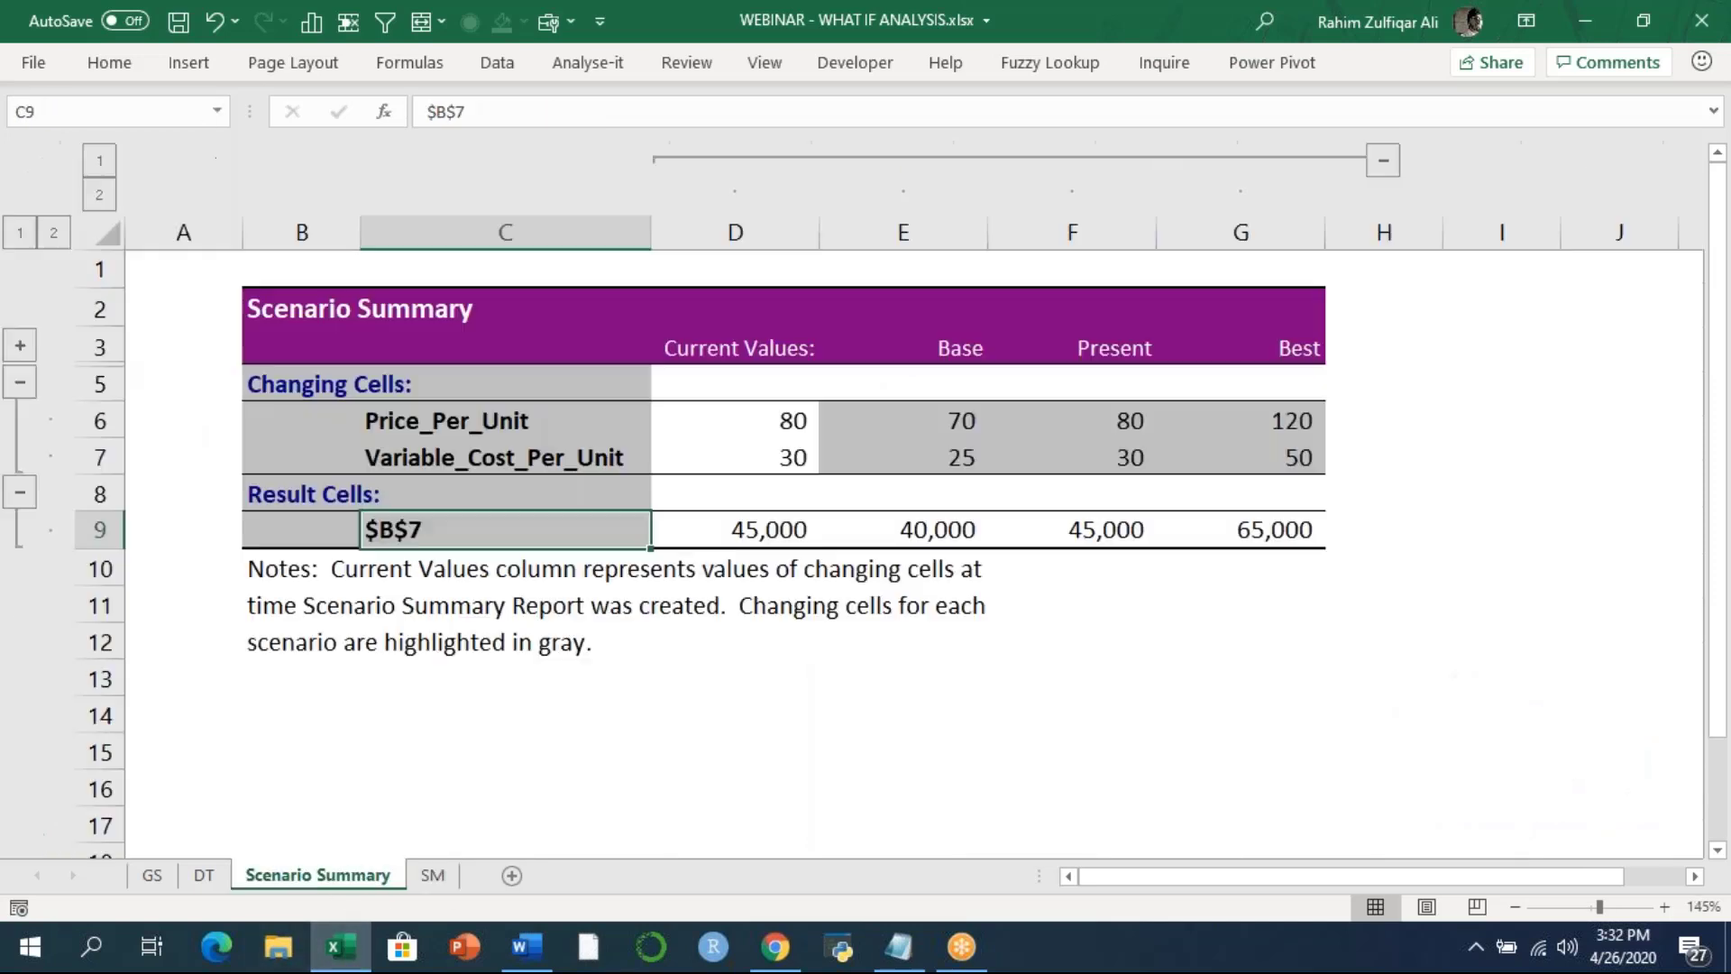
{"action": "right_click", "coordinate": [337, 861]}
{"action": "left_click", "coordinate": [407, 551]}
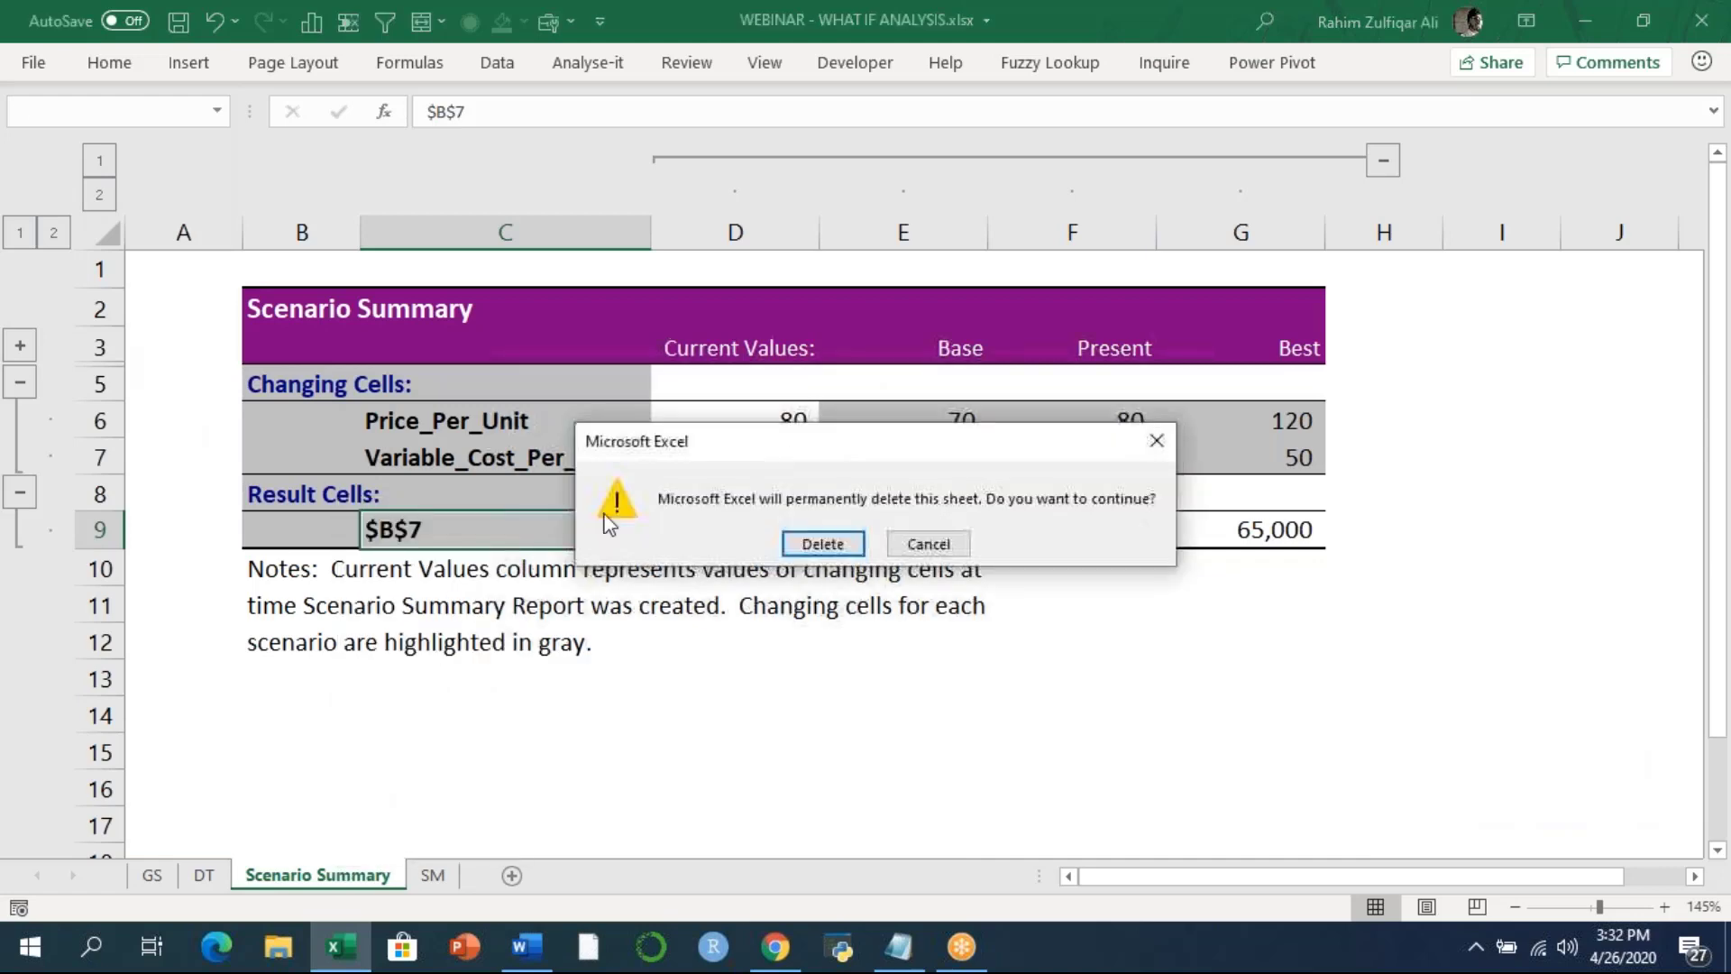
{"action": "left_click", "coordinate": [815, 541]}
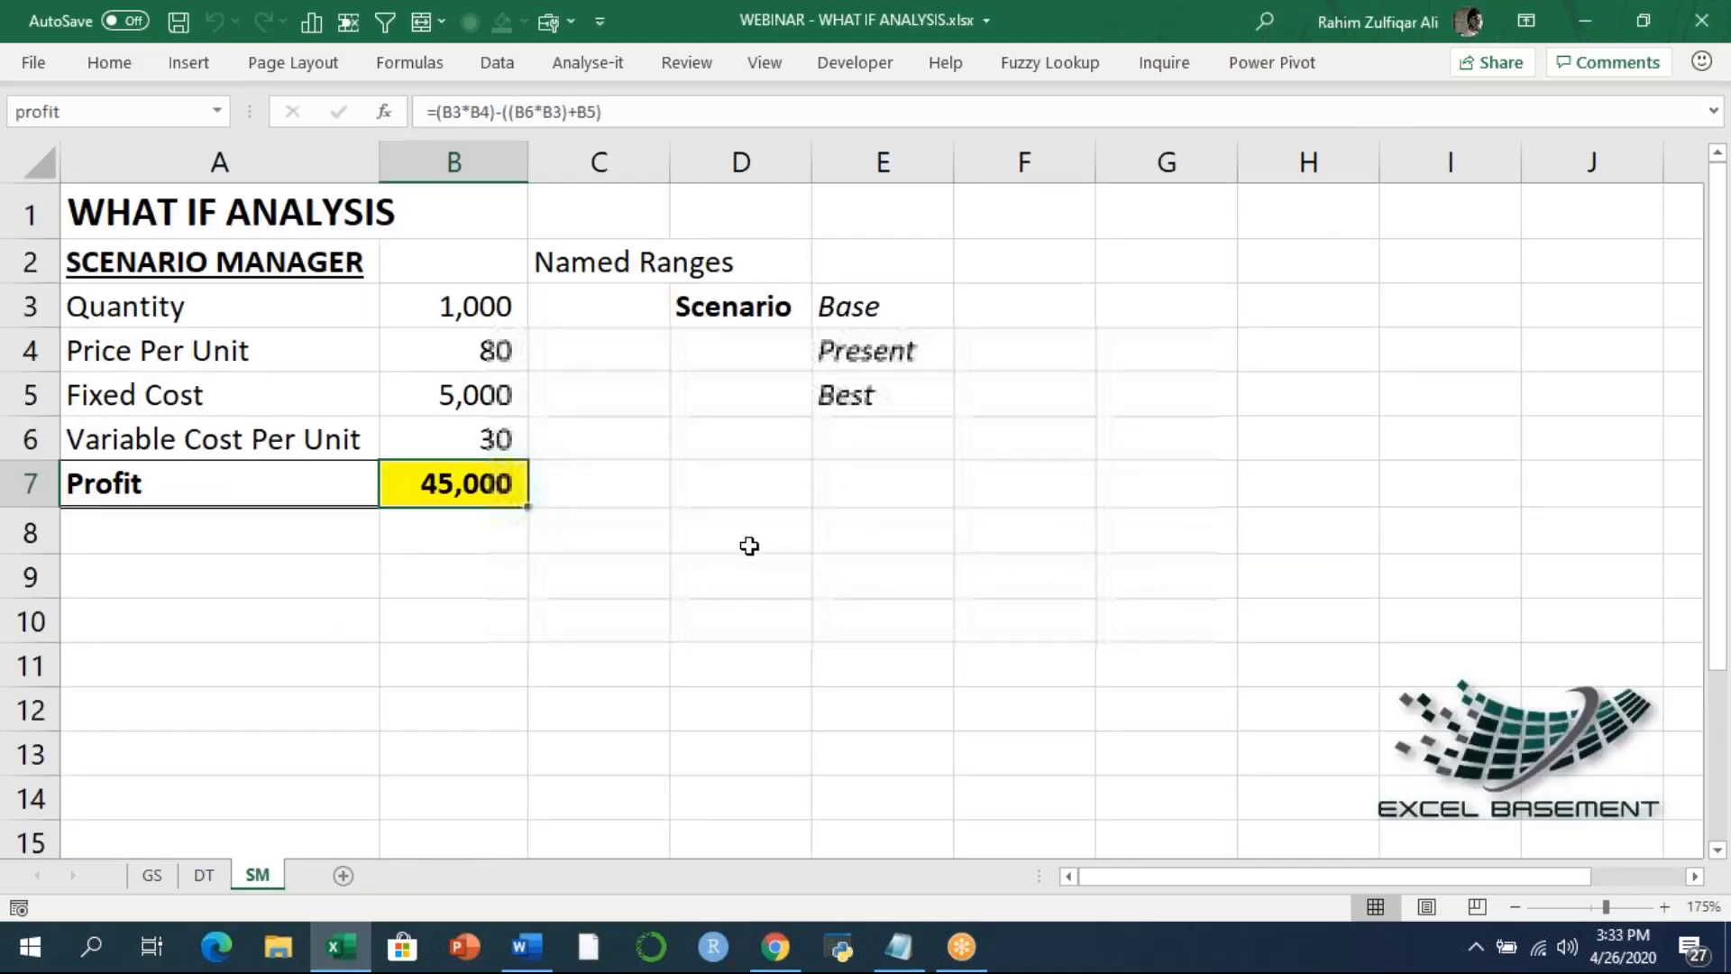
Step: Generate a new scenario summary report from the Scenario Manager for the named profit cell B7
{"action": "left_click", "coordinate": [498, 62]}
{"action": "left_click", "coordinate": [1130, 143]}
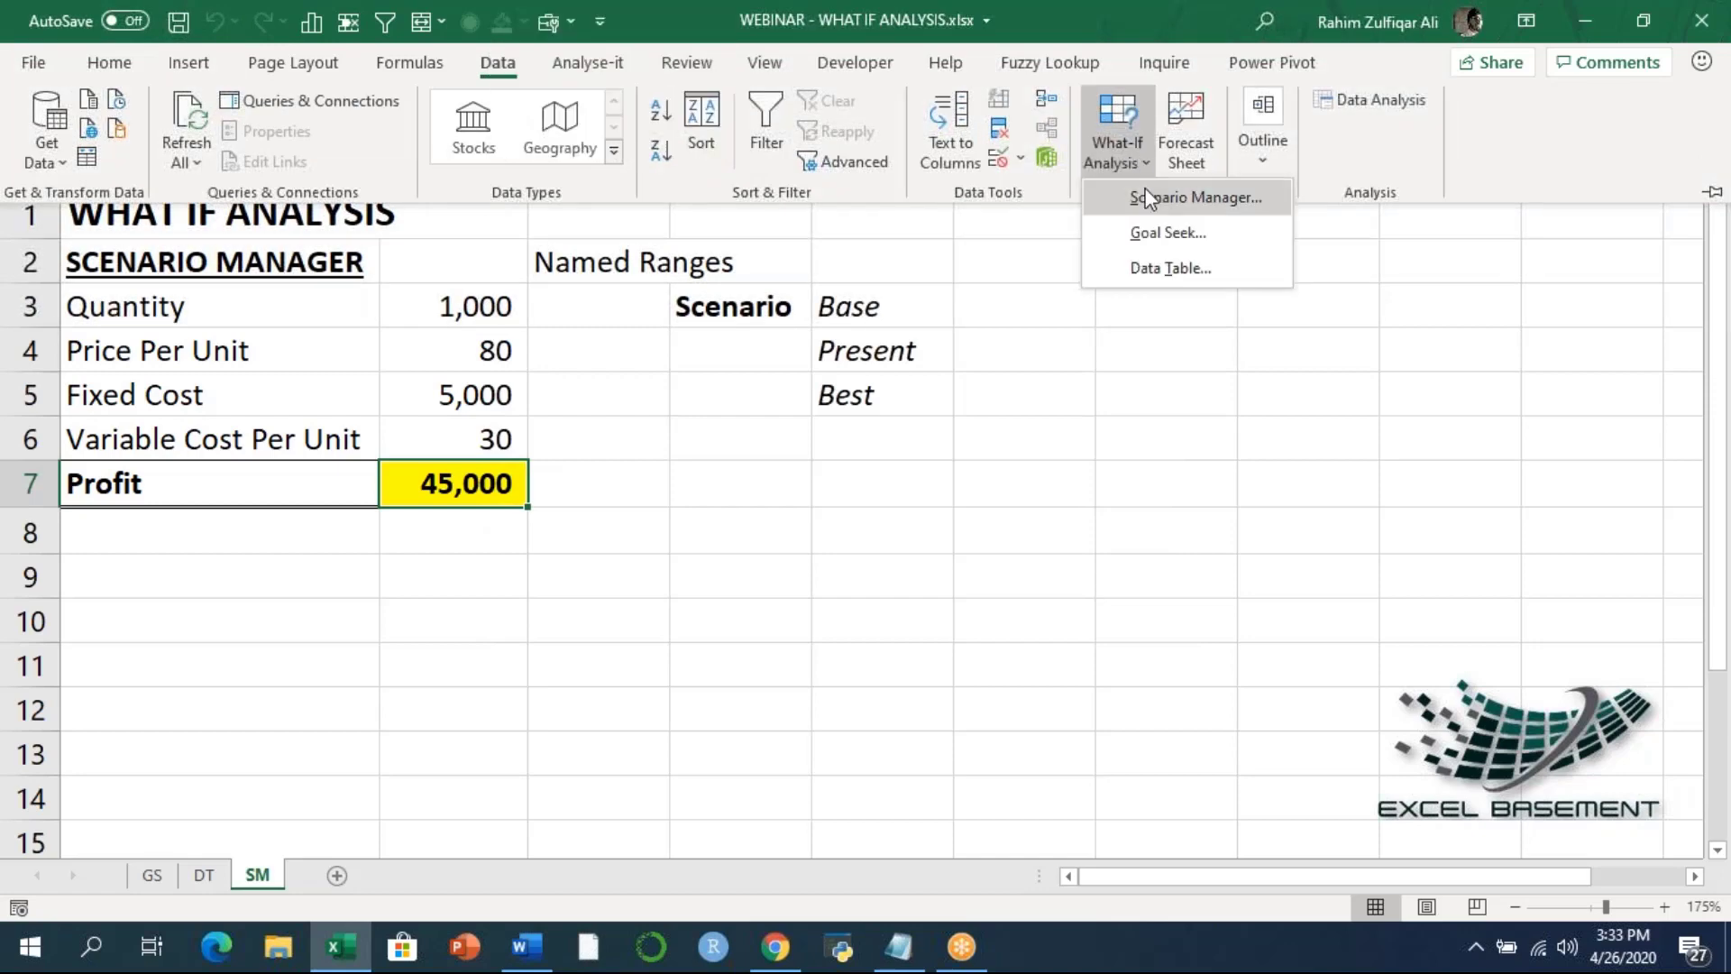
{"action": "left_click", "coordinate": [1154, 193]}
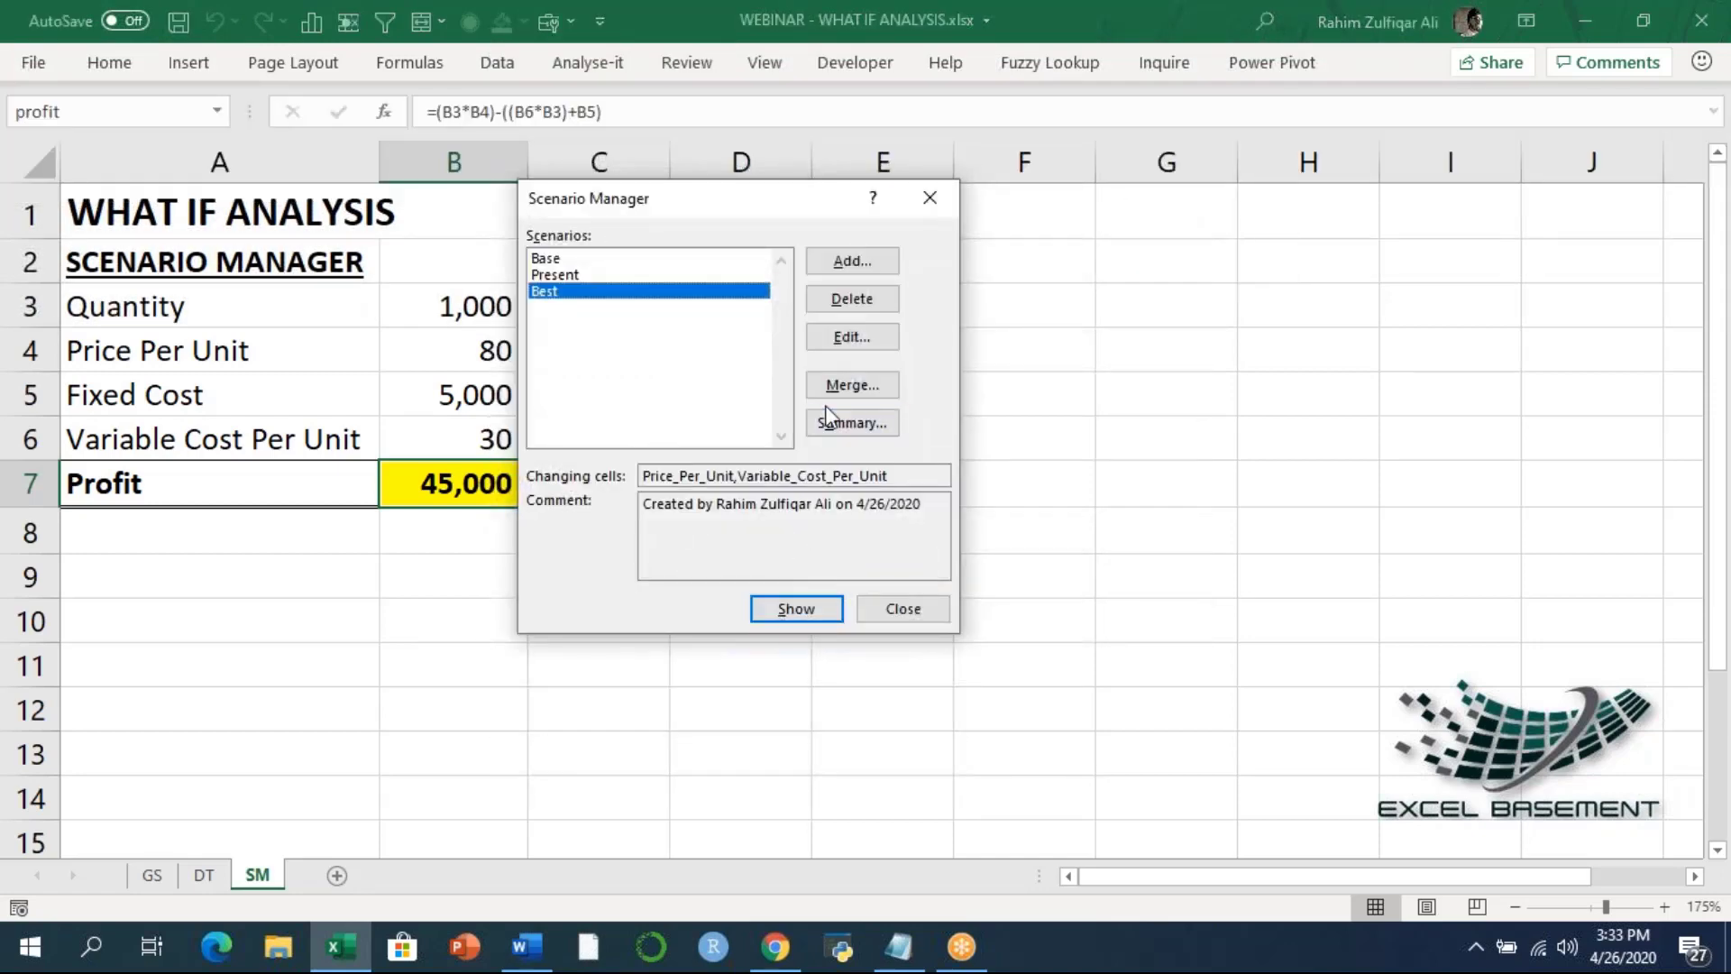
{"action": "left_click", "coordinate": [828, 427]}
{"action": "left_click", "coordinate": [744, 500]}
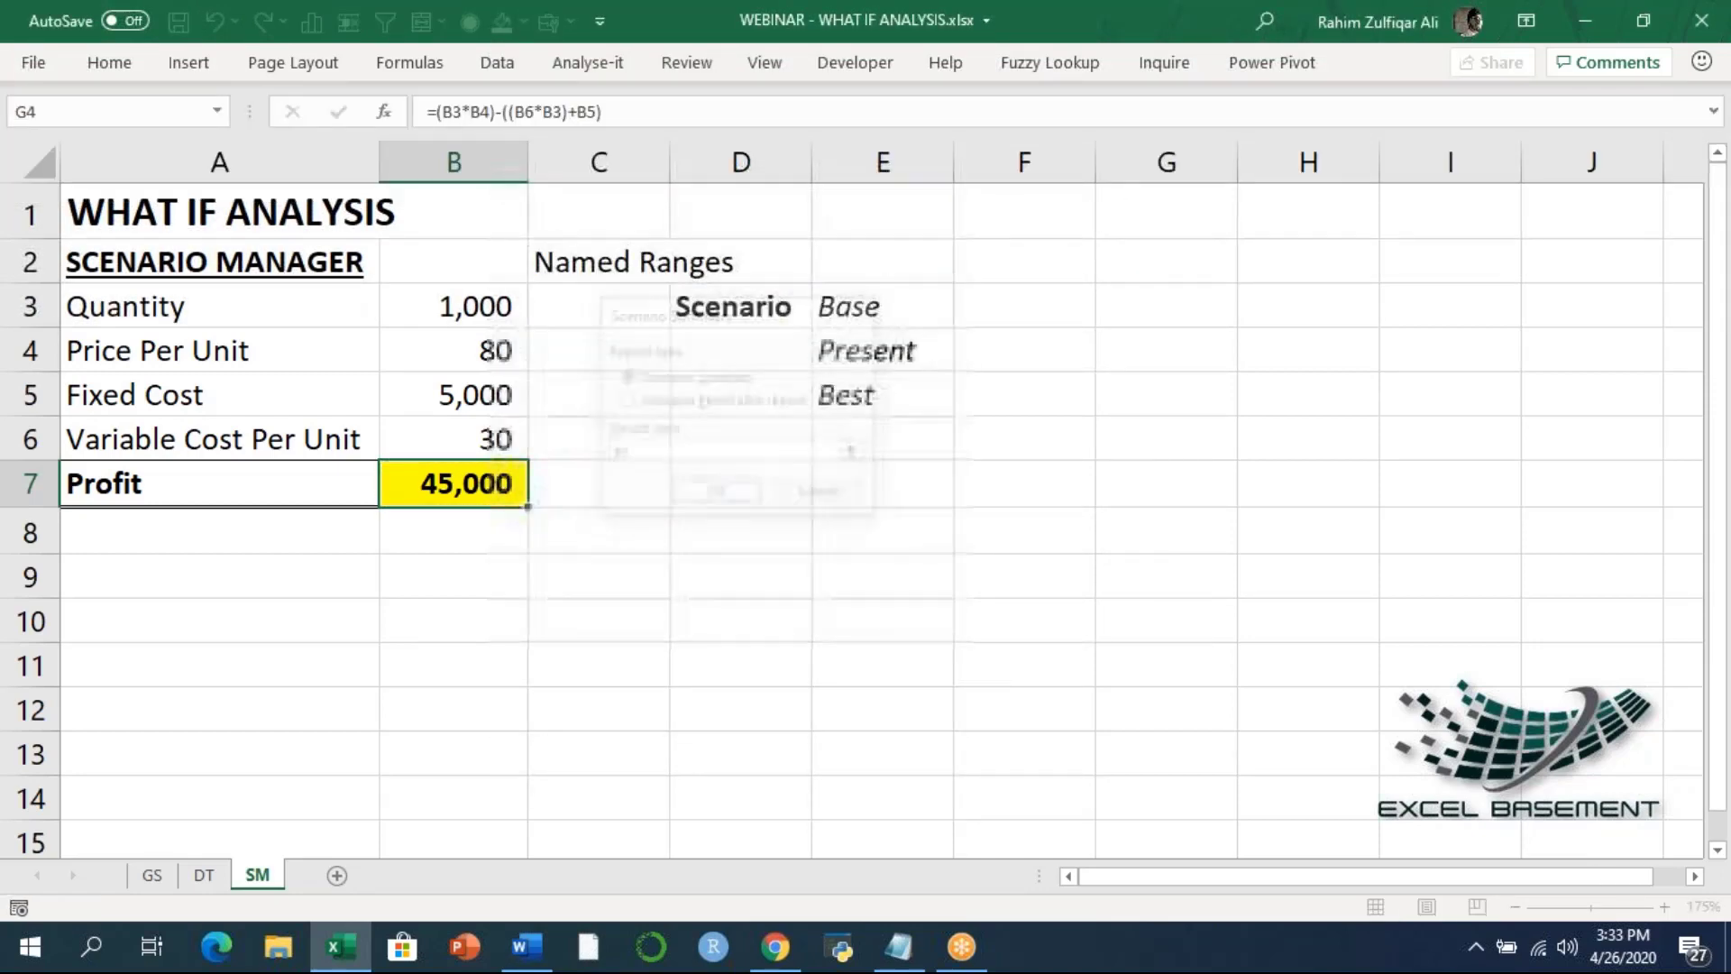
Step: Check the price, variable cost and profit labels in column C of the new scenario summary
{"action": "left_click", "coordinate": [344, 412]}
{"action": "left_click", "coordinate": [359, 363]}
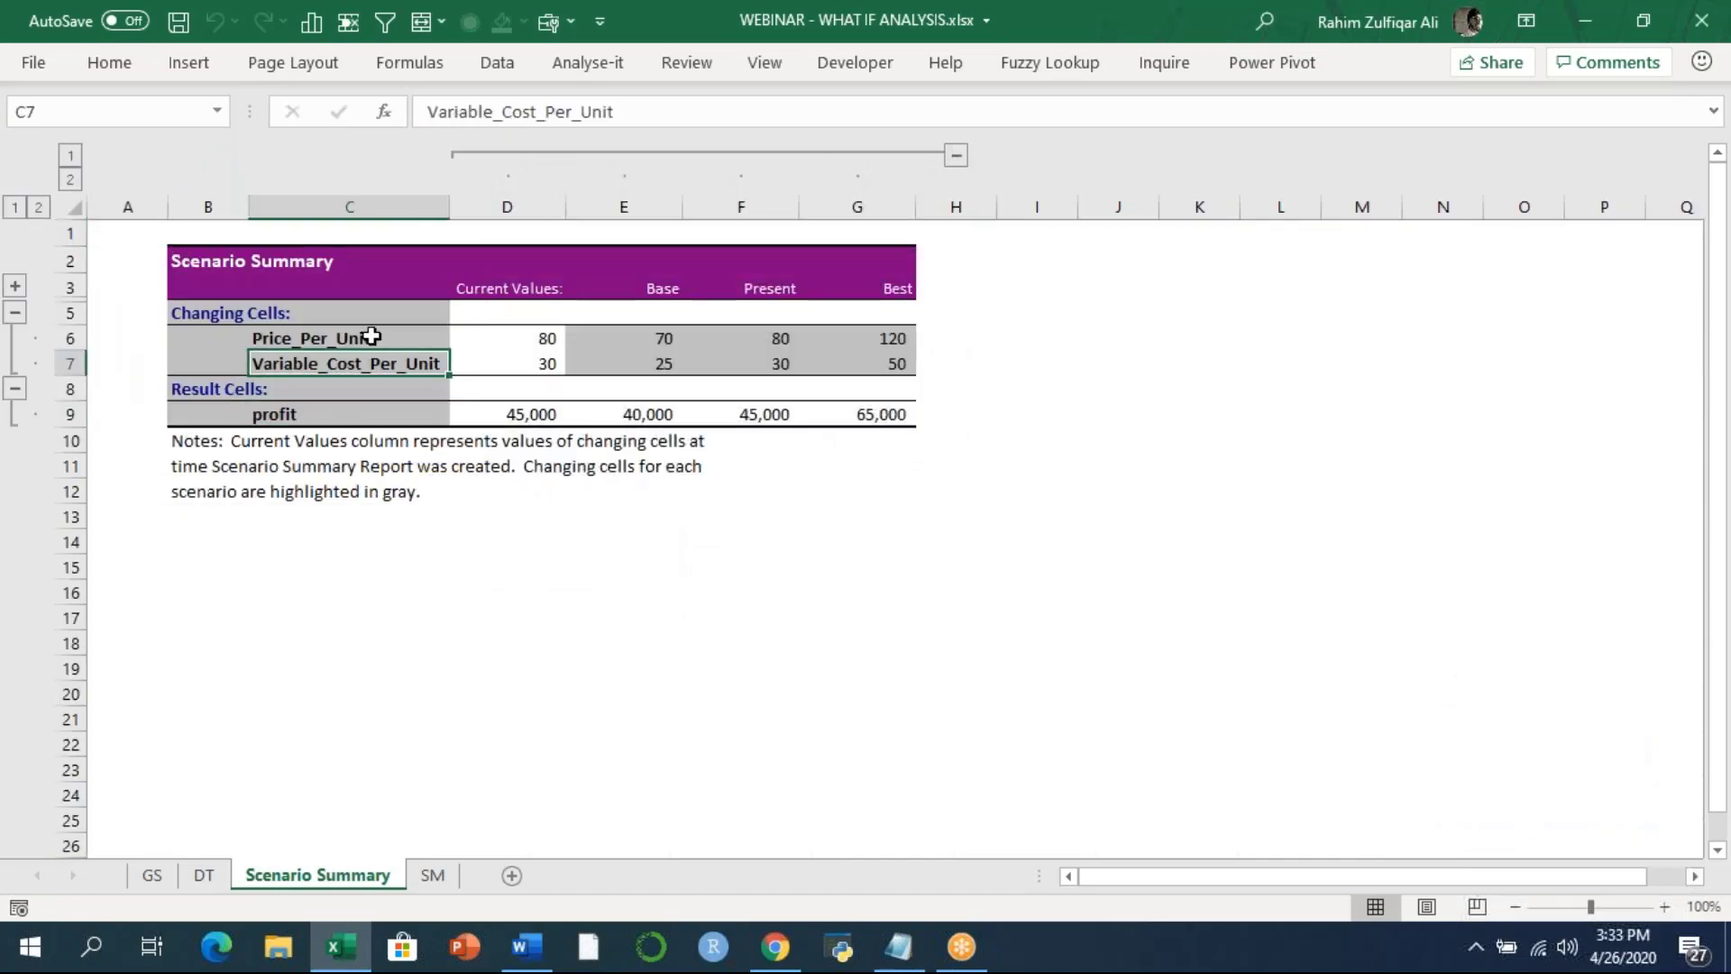
{"action": "left_click", "coordinate": [377, 339]}
{"action": "left_click", "coordinate": [388, 365]}
{"action": "left_click", "coordinate": [410, 413]}
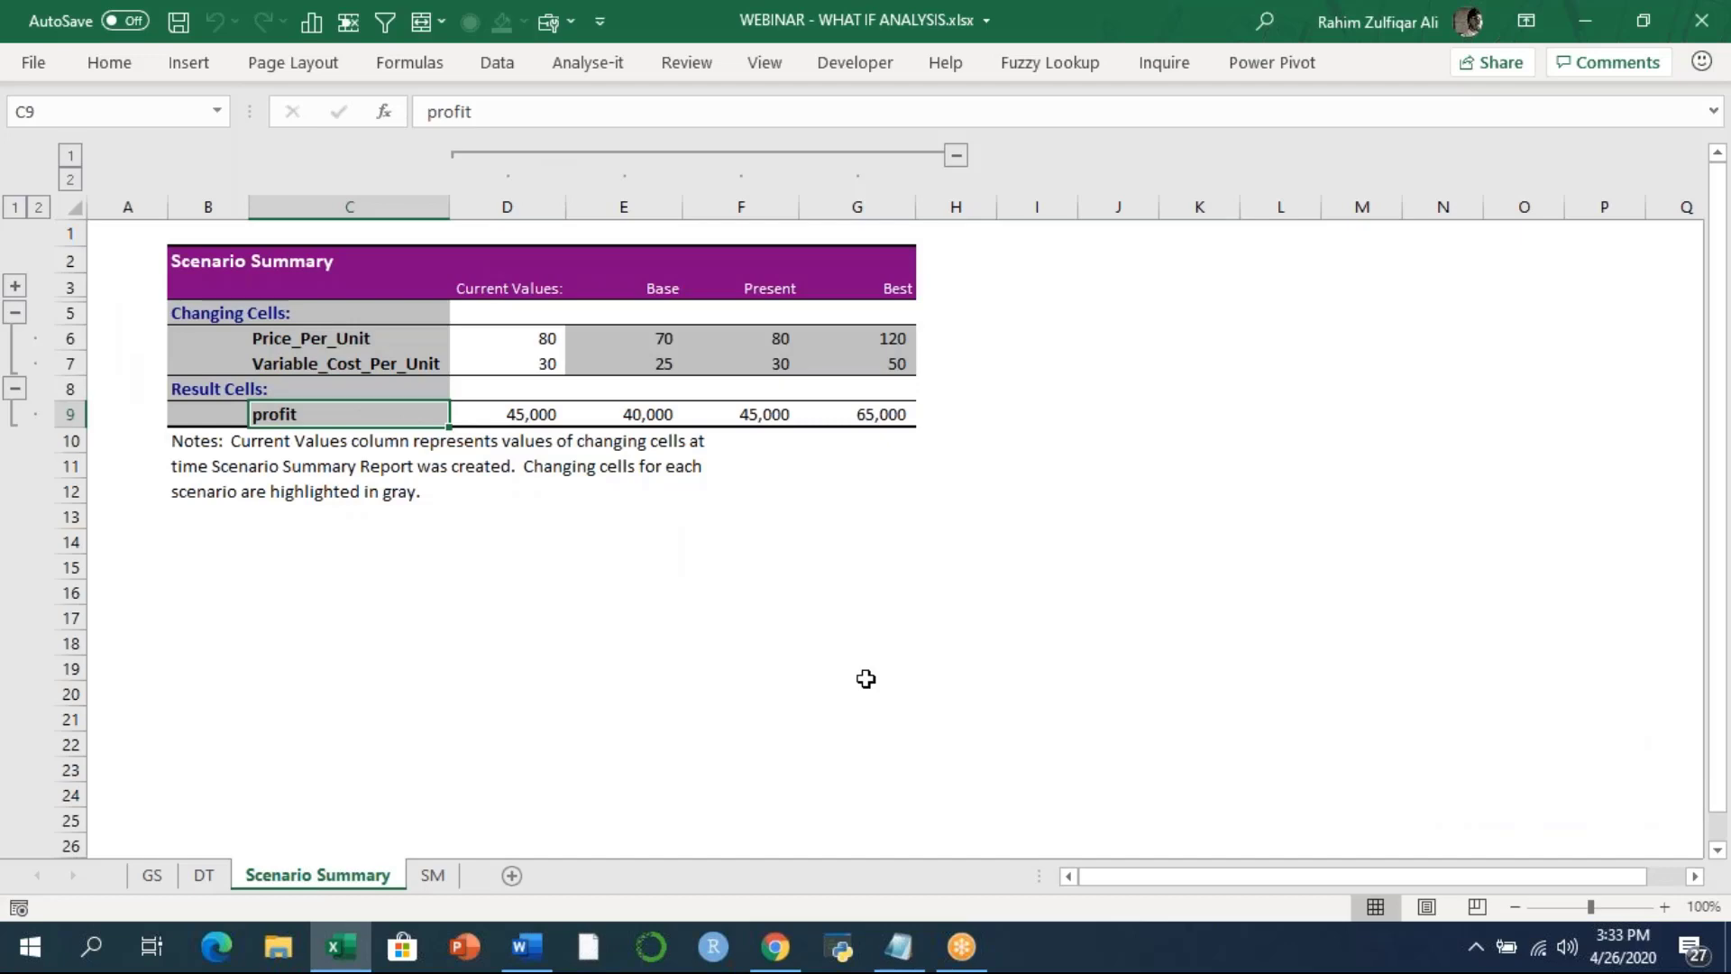
{"action": "scroll", "coordinate": [866, 678], "scroll_direction": "up", "scroll_amount": 3}
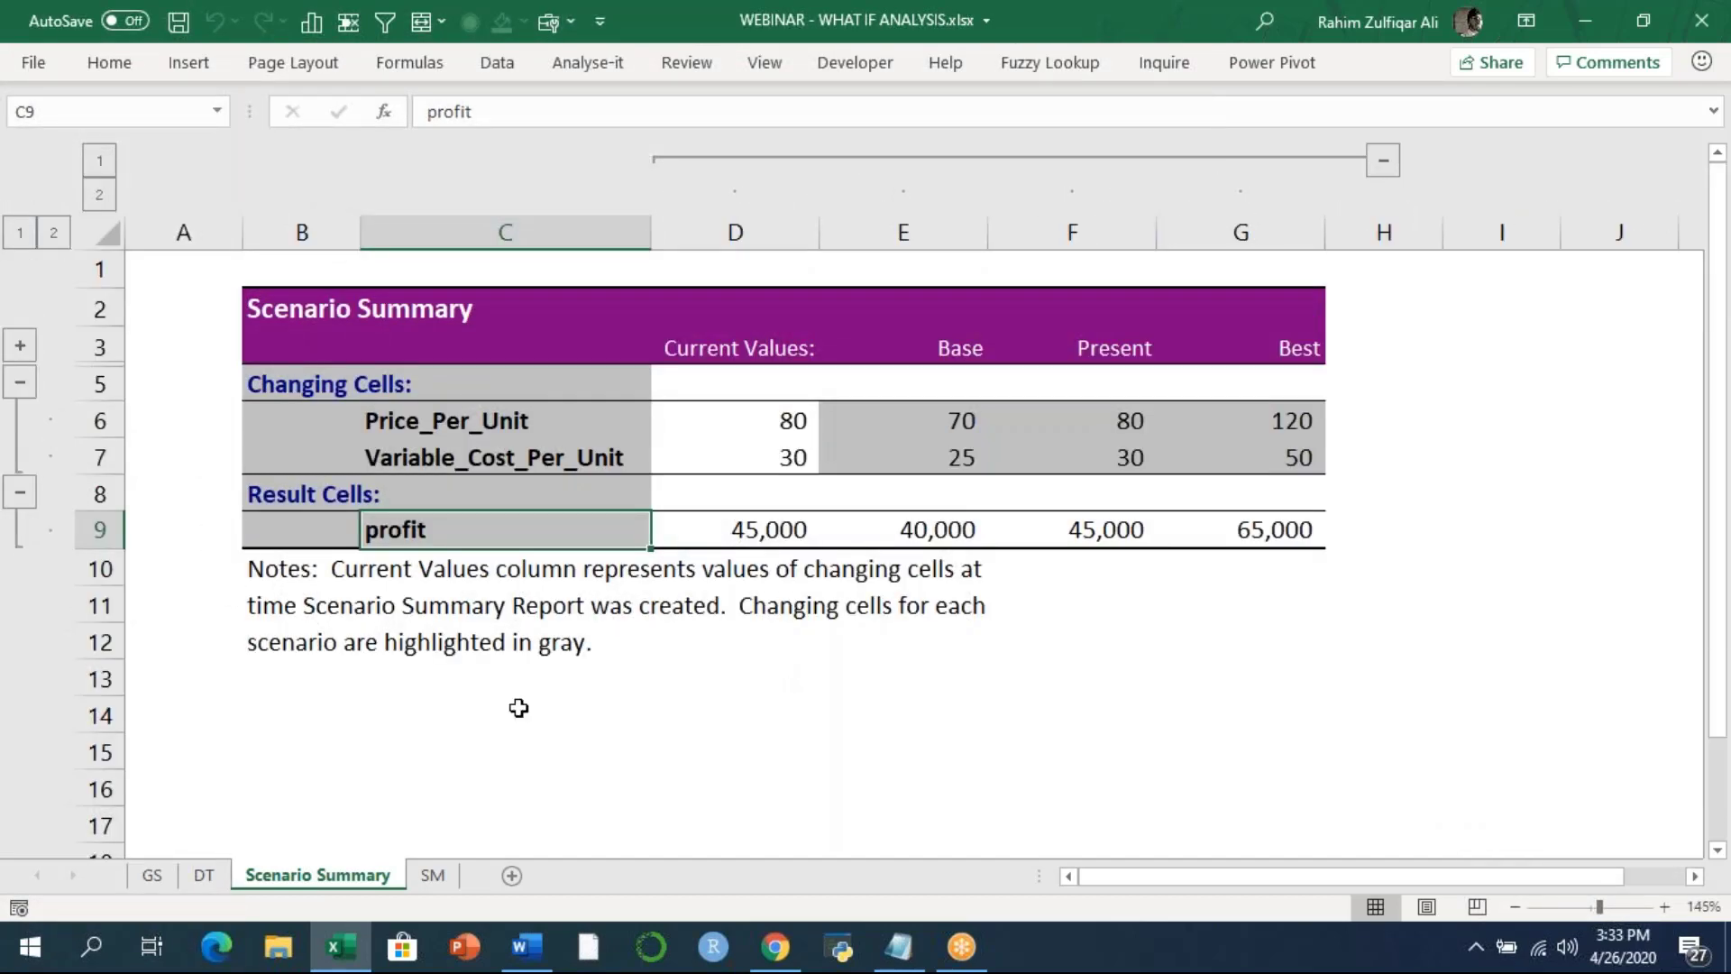
Step: Review the SM sheet's scenarios in the Scenario Manager and the protection options for adding a scenario, without adding one
{"action": "left_click", "coordinate": [438, 874]}
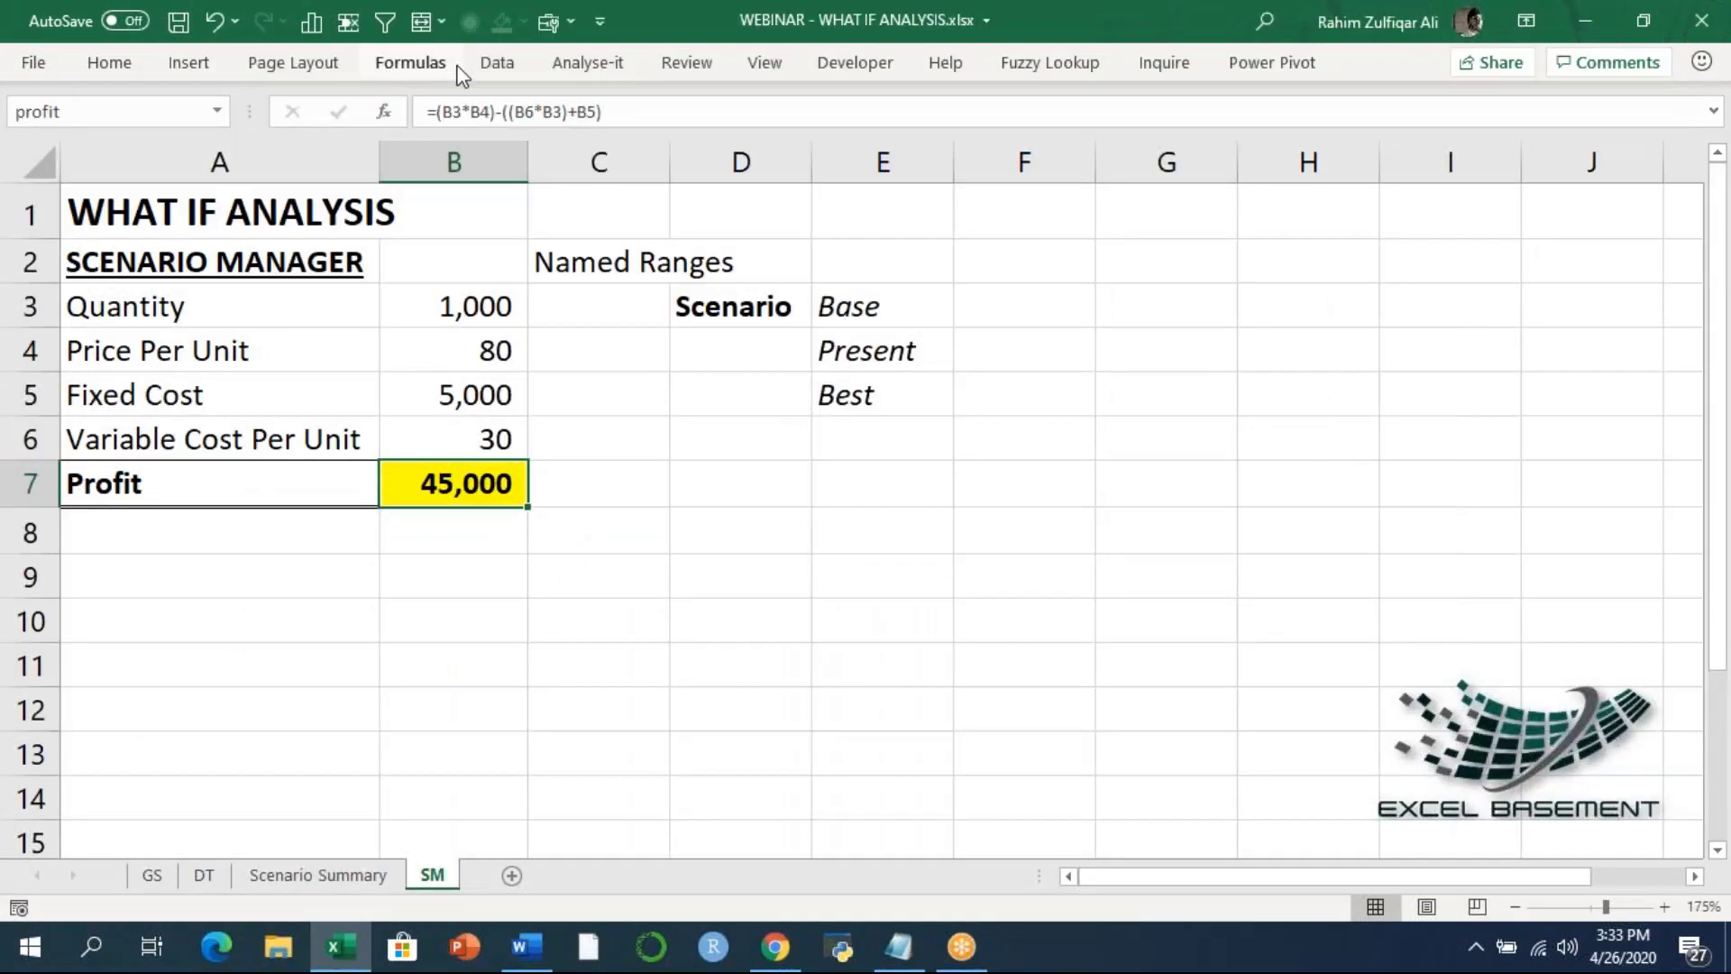
{"action": "left_click", "coordinate": [487, 68]}
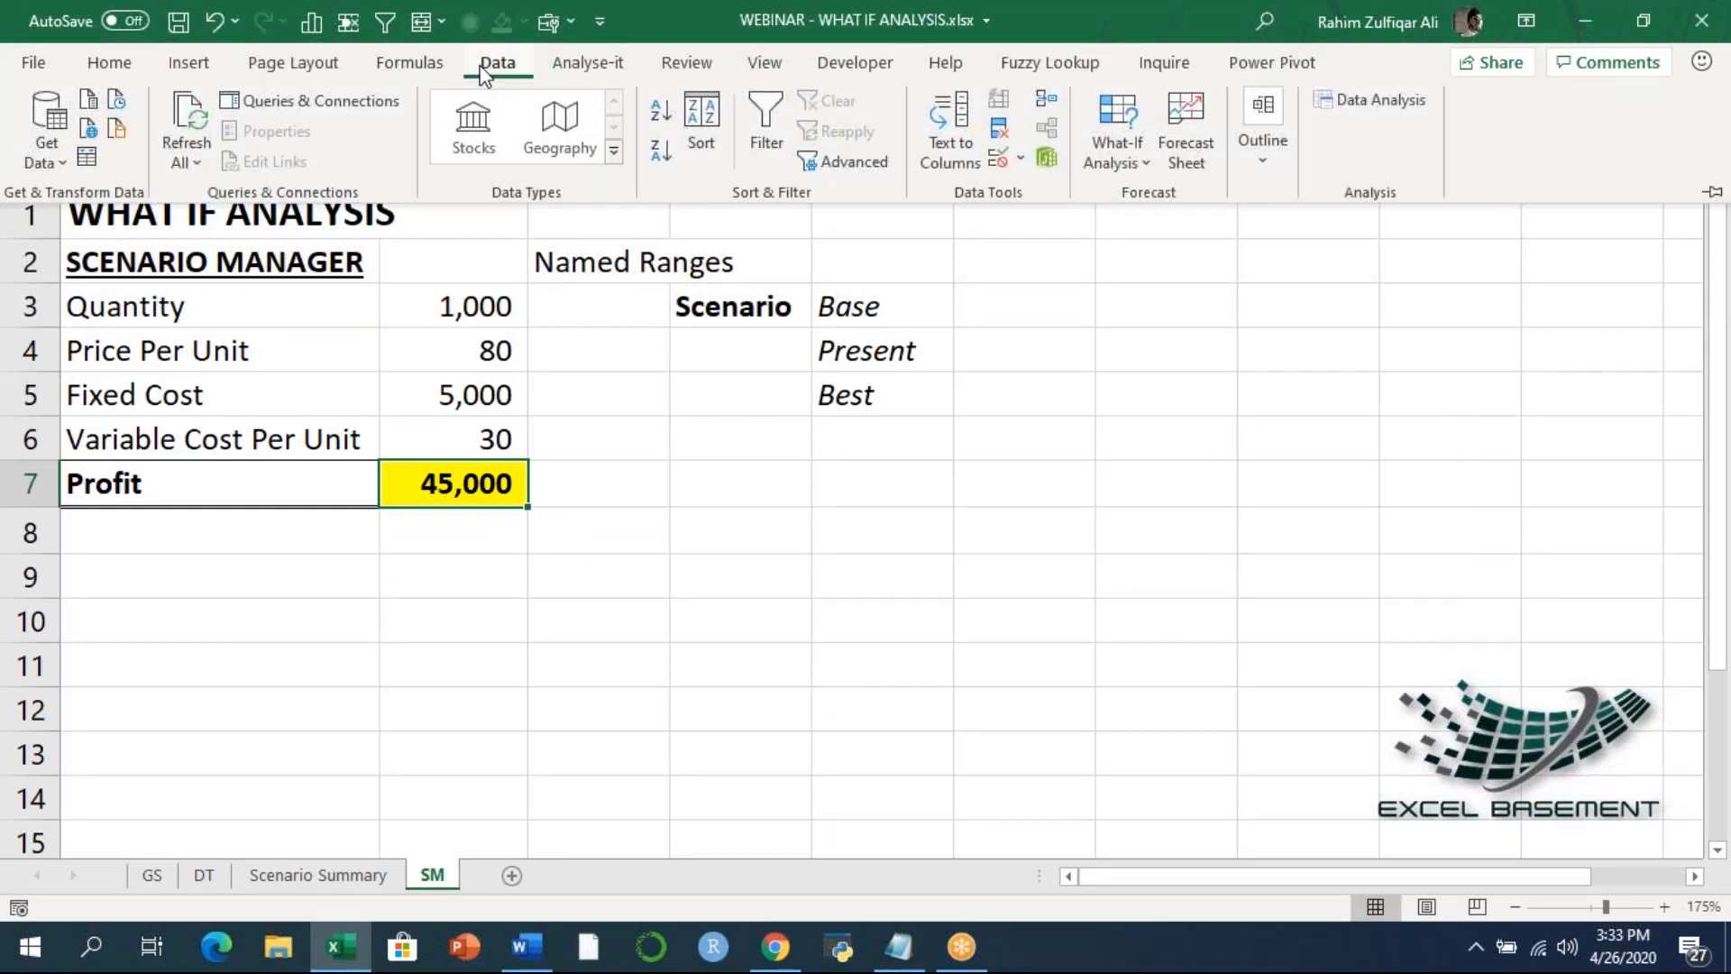
{"action": "left_click", "coordinate": [1123, 161]}
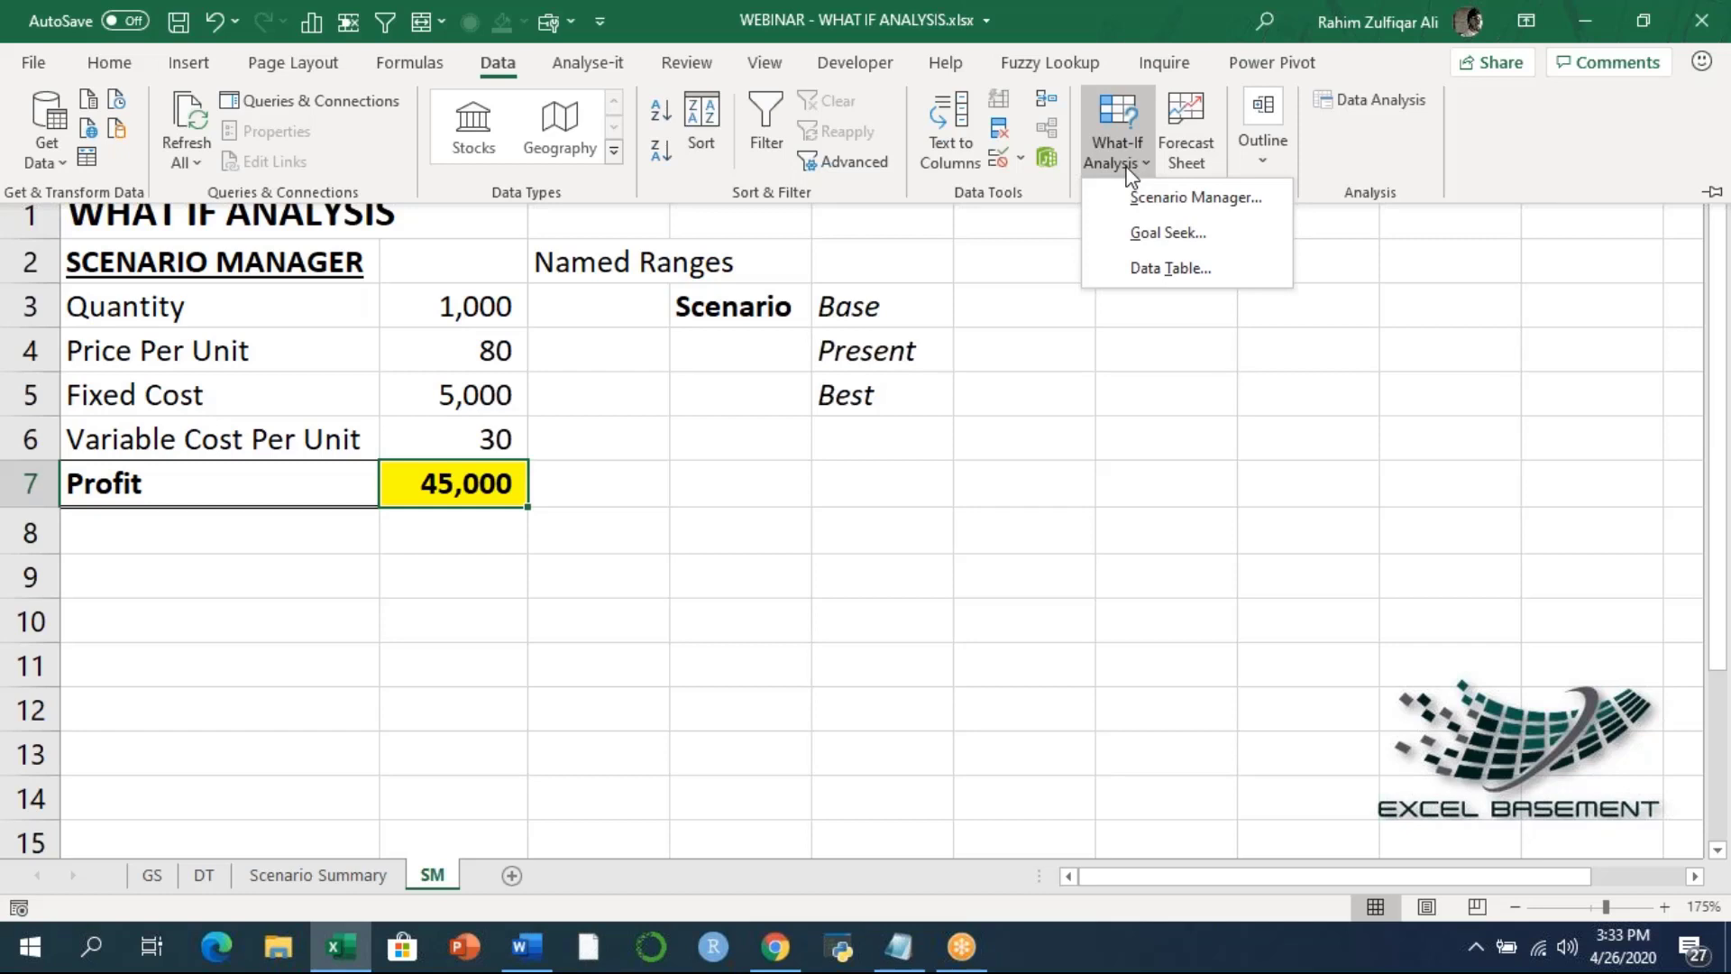
{"action": "left_click", "coordinate": [1163, 200]}
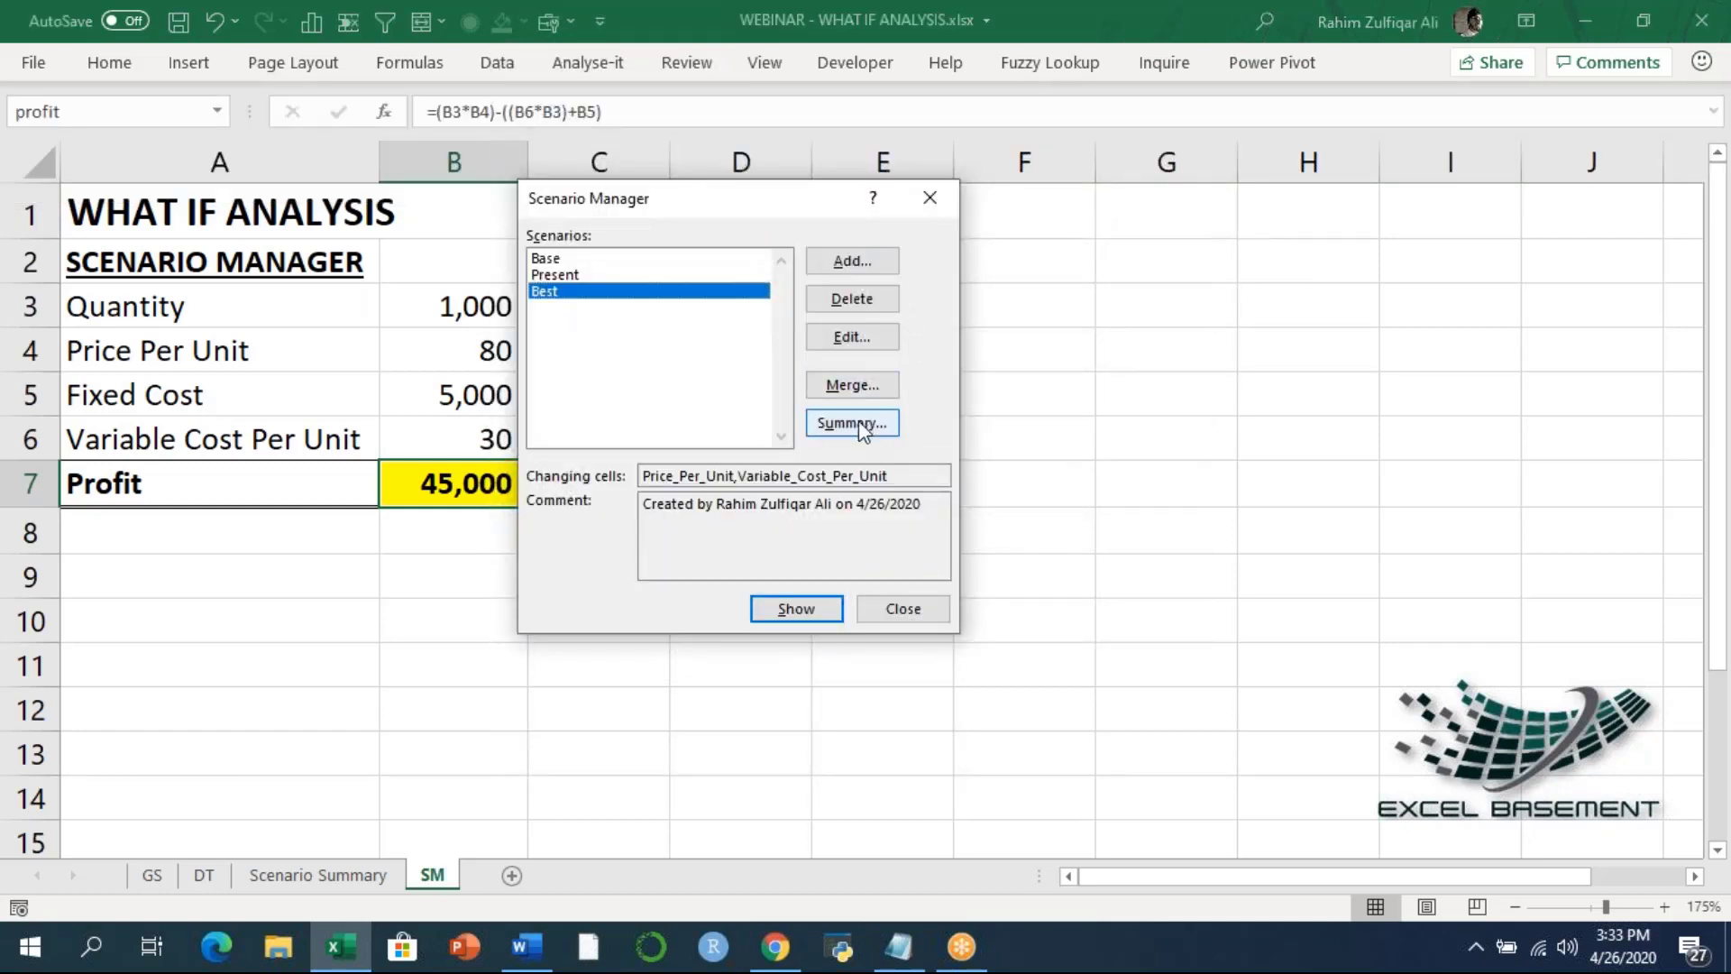
{"action": "left_click", "coordinate": [829, 262]}
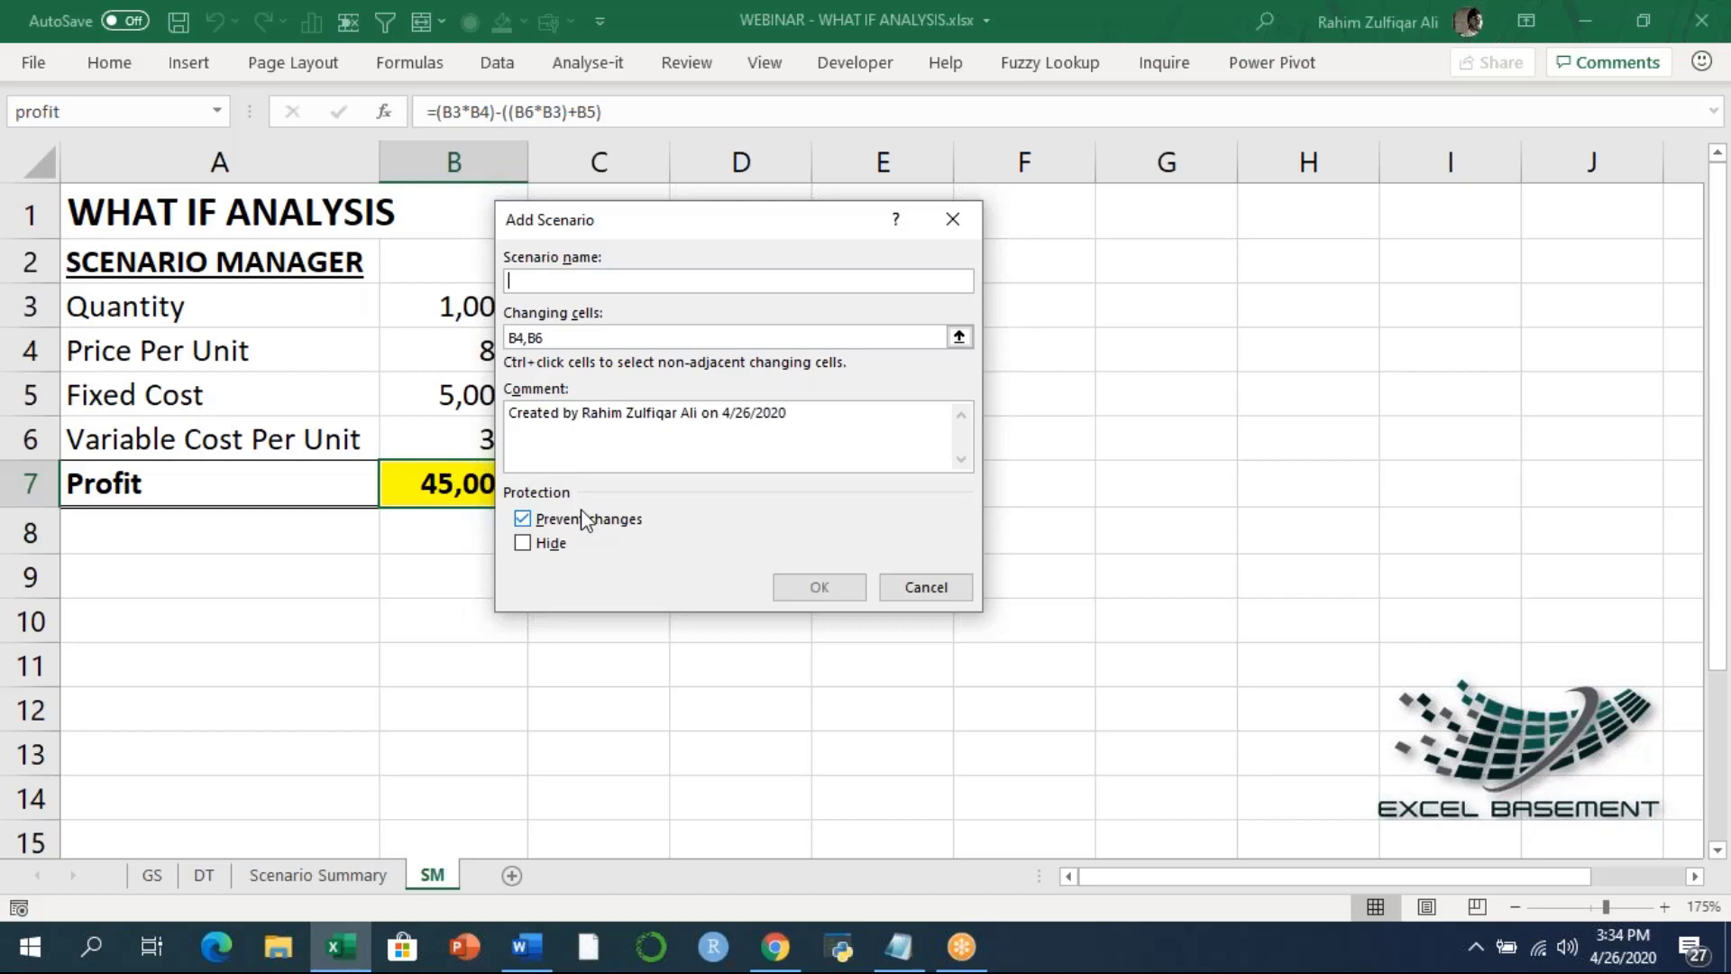
{"action": "left_click", "coordinate": [926, 587]}
{"action": "left_click", "coordinate": [904, 607]}
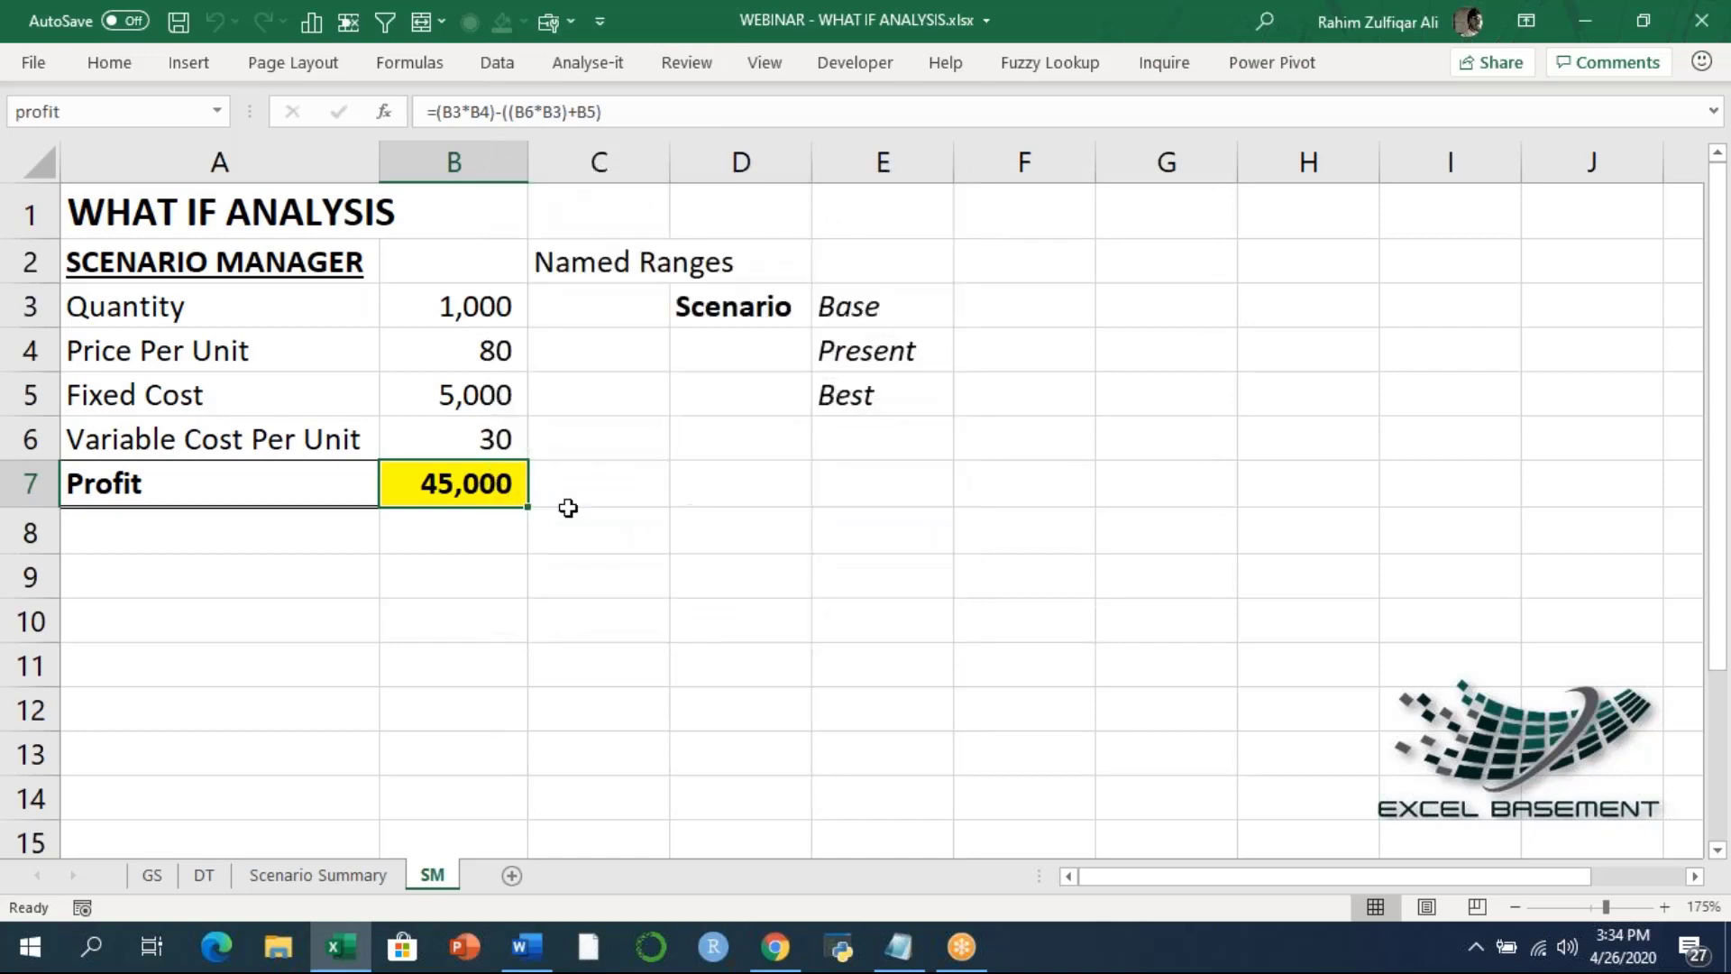
Step: Look back through the Scenario Summary, DT data table and GS goal seek sheets
{"action": "left_click", "coordinate": [253, 875]}
{"action": "left_click", "coordinate": [207, 876]}
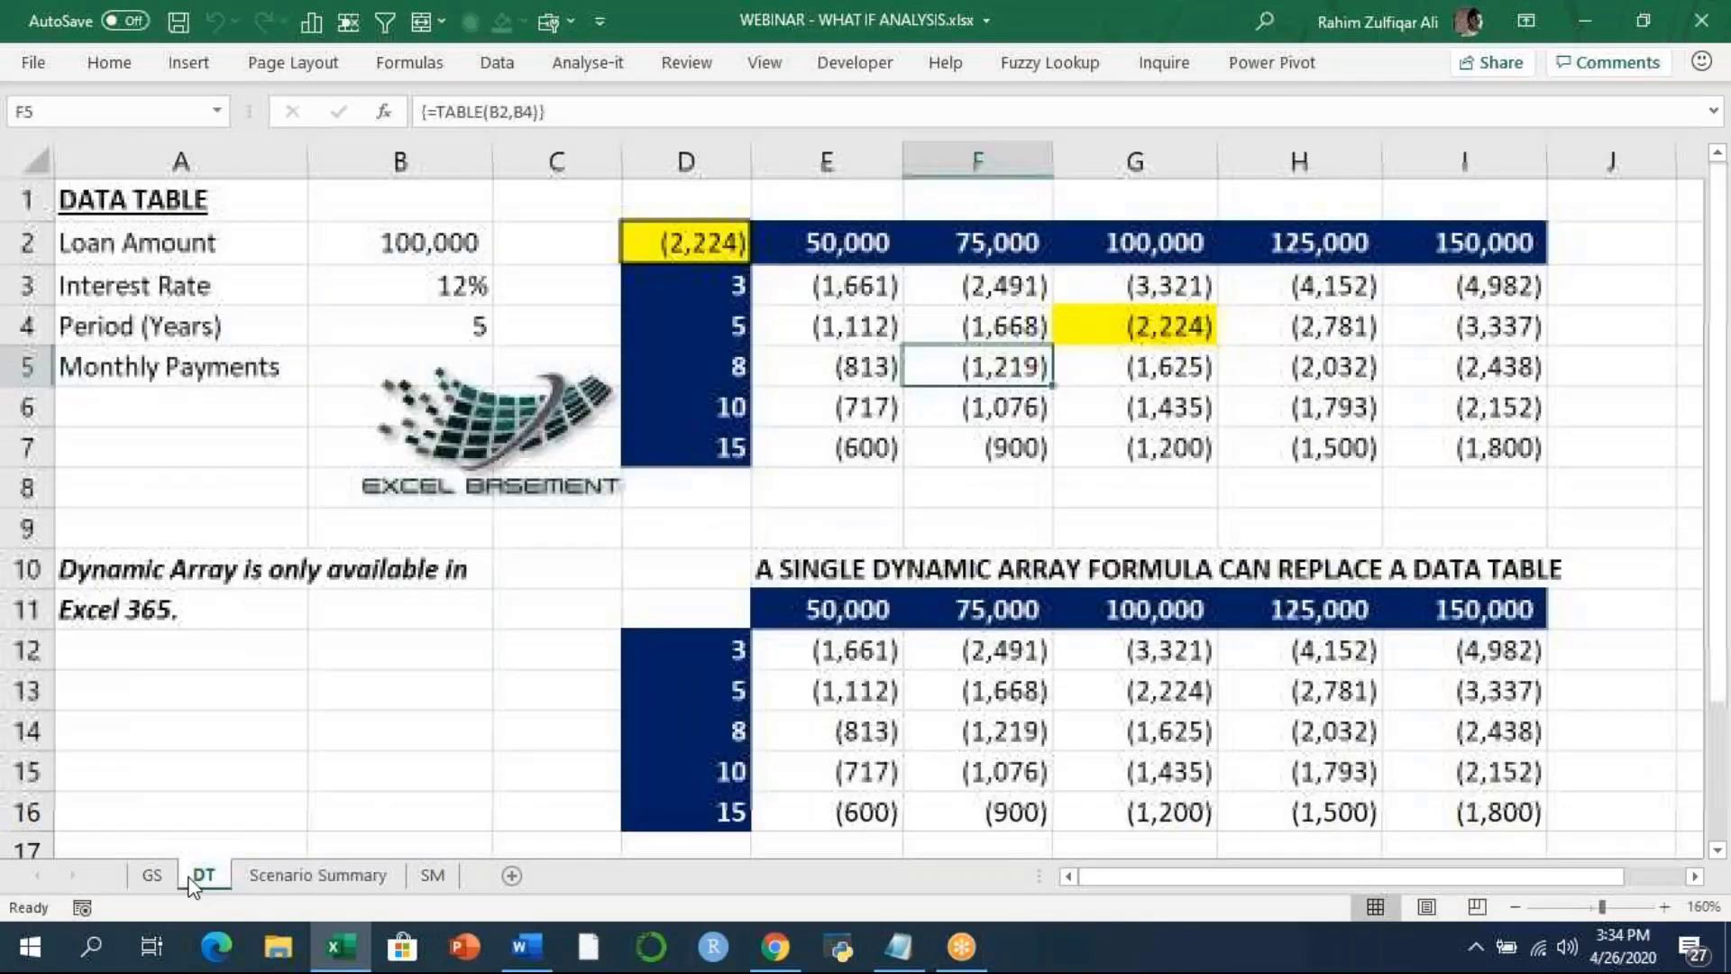
{"action": "left_click", "coordinate": [153, 876]}
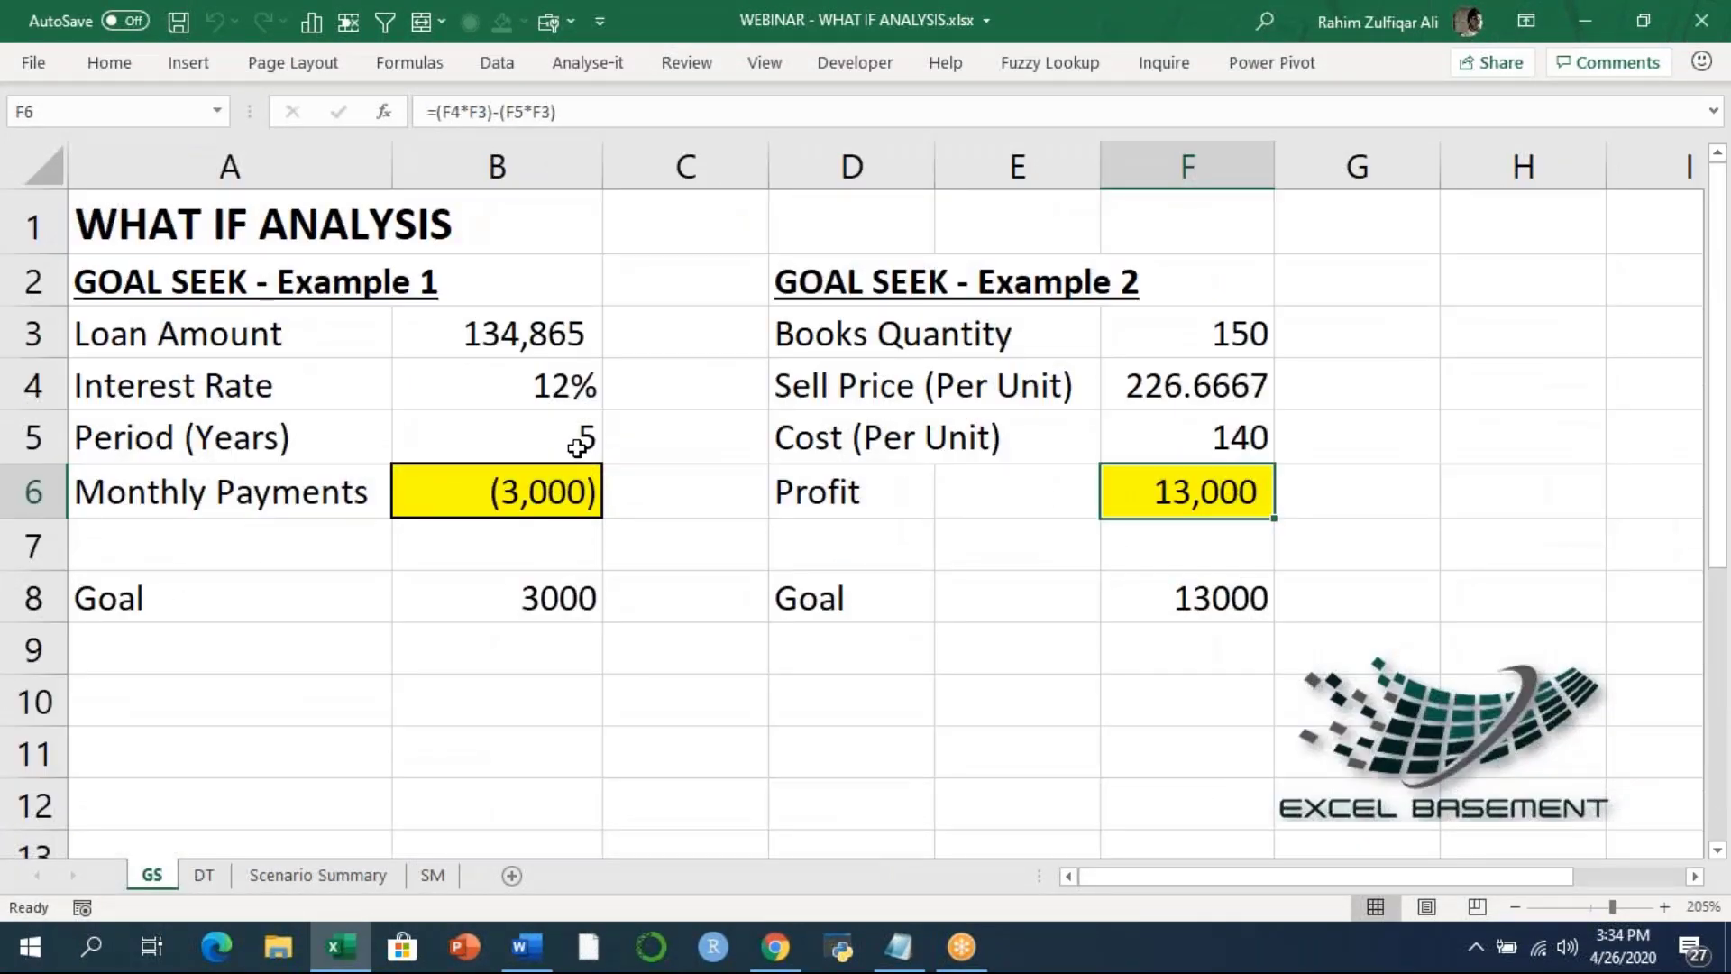